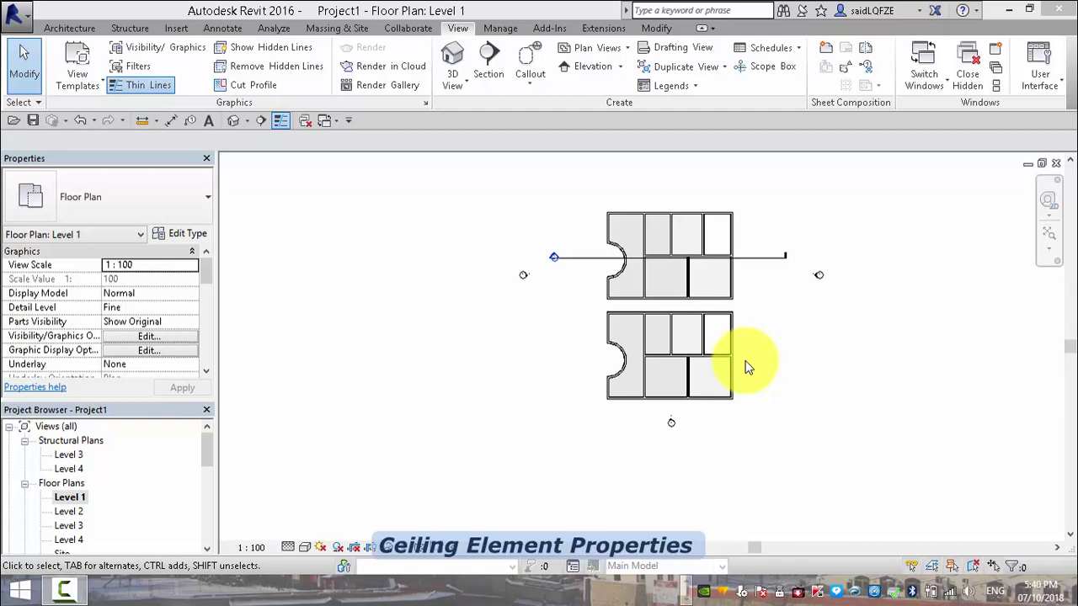
# Open the Front elevation to check wall heights, then return to Level 3 in the Project Browser.
pyautogui.scroll(1, 745, 366)
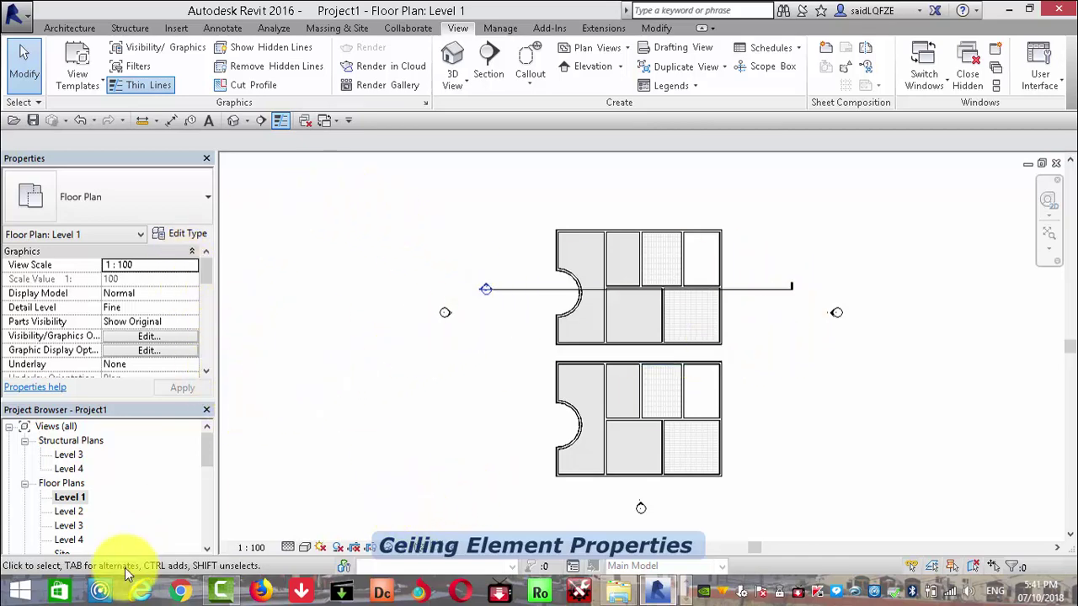
pyautogui.moveTo(204, 448); pyautogui.dragTo(208, 500)
pyautogui.scroll(-2, 208, 500)
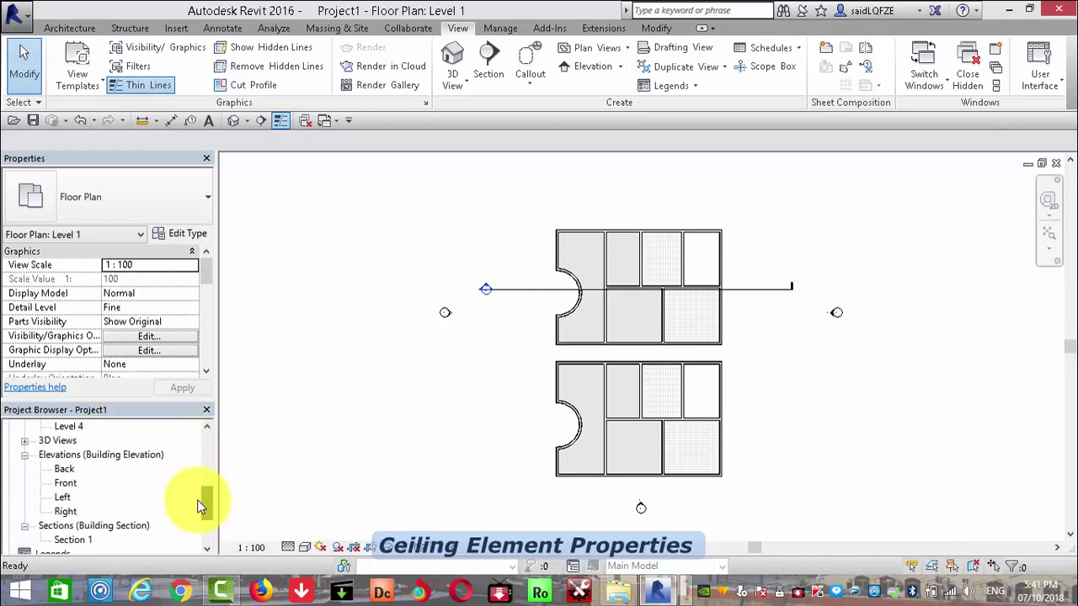
pyautogui.doubleClick(65, 483)
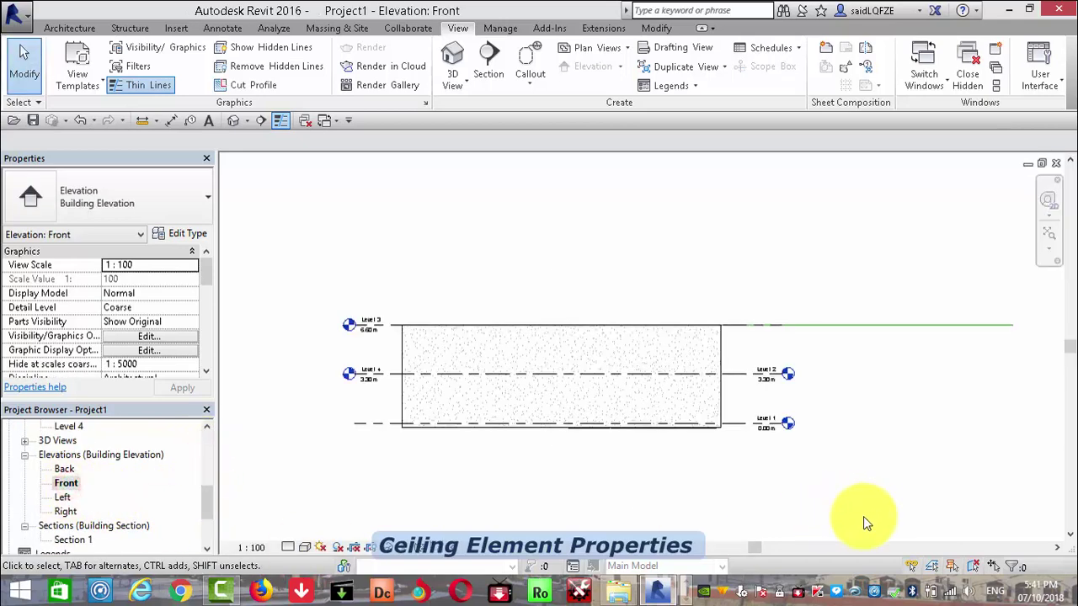
pyautogui.scroll(1, 425, 424)
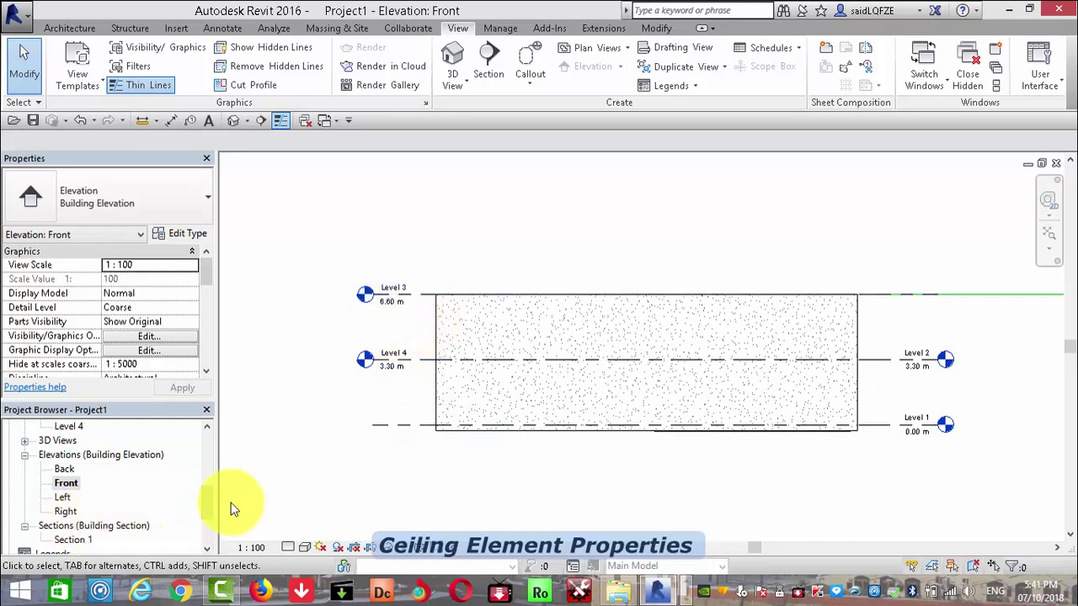
pyautogui.moveTo(204, 499)
pyautogui.mouseDown()
pyautogui.moveTo(204, 443)
pyautogui.moveTo(206, 471)
pyautogui.moveTo(207, 452)
pyautogui.mouseUp()
pyautogui.click(65, 459)
# Open the Level 3 floor plan and start a Roof by Footprint sketch.
pyautogui.doubleClick(65, 461)
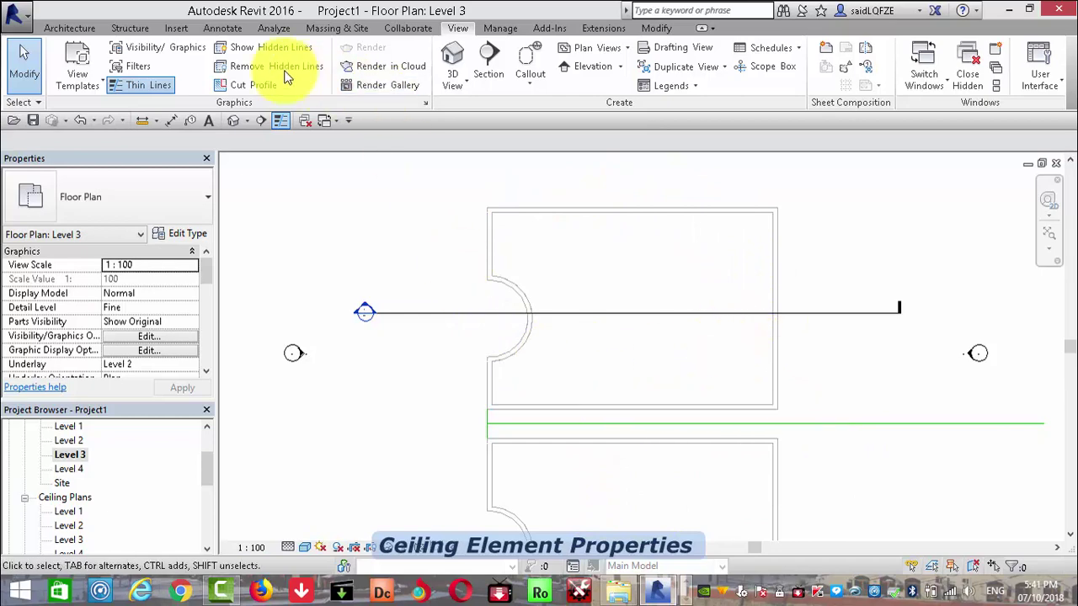
pyautogui.click(69, 28)
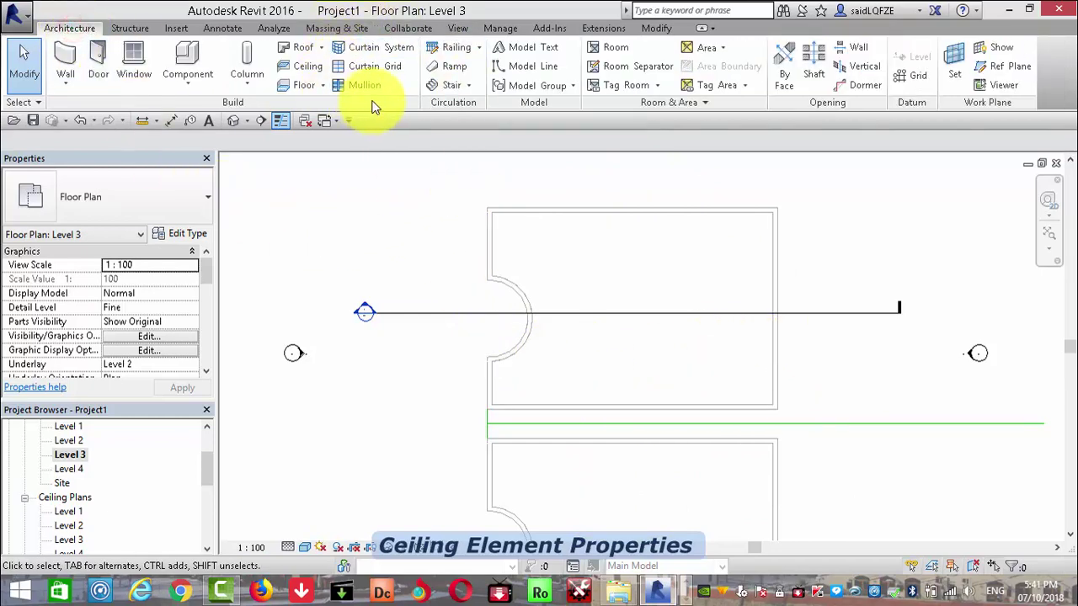
pyautogui.click(319, 48)
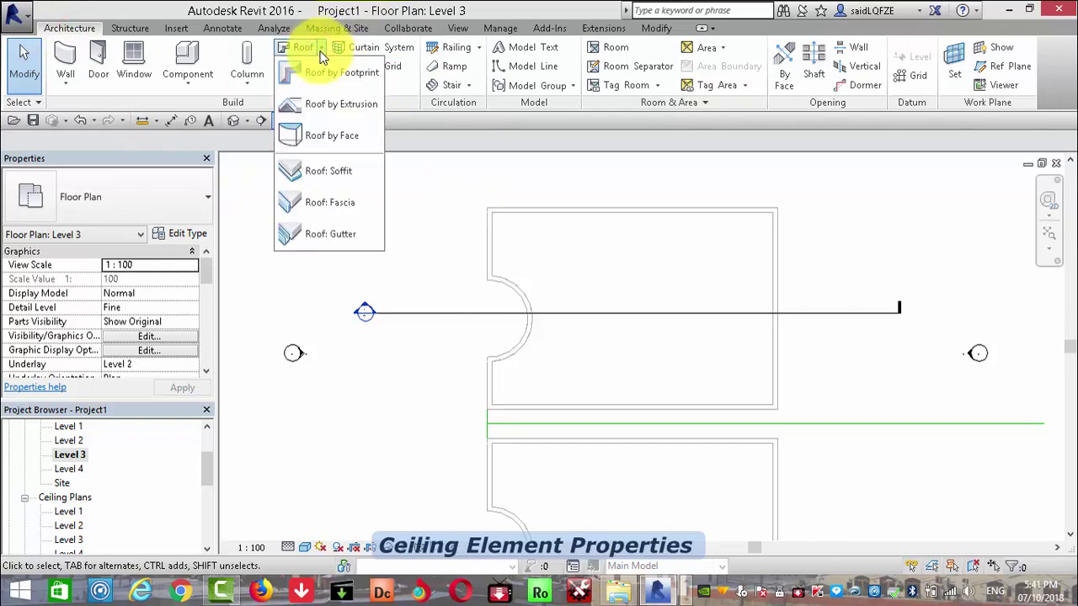
pyautogui.click(321, 71)
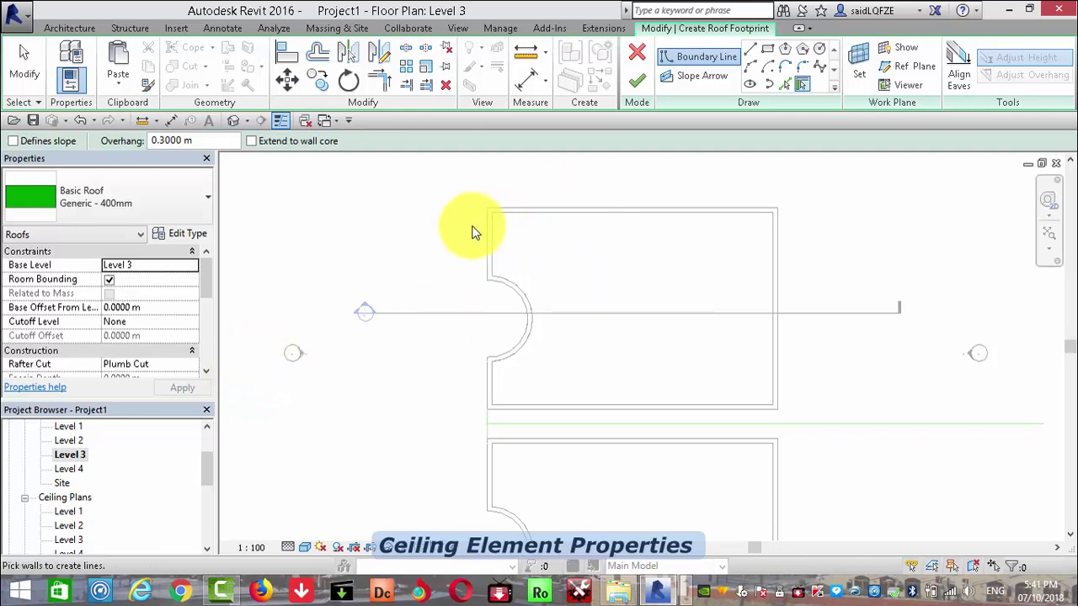
# Choose the basic1 Generic - 400mm 2 roof type and clear Defines slope for a flat roof.
pyautogui.click(198, 208)
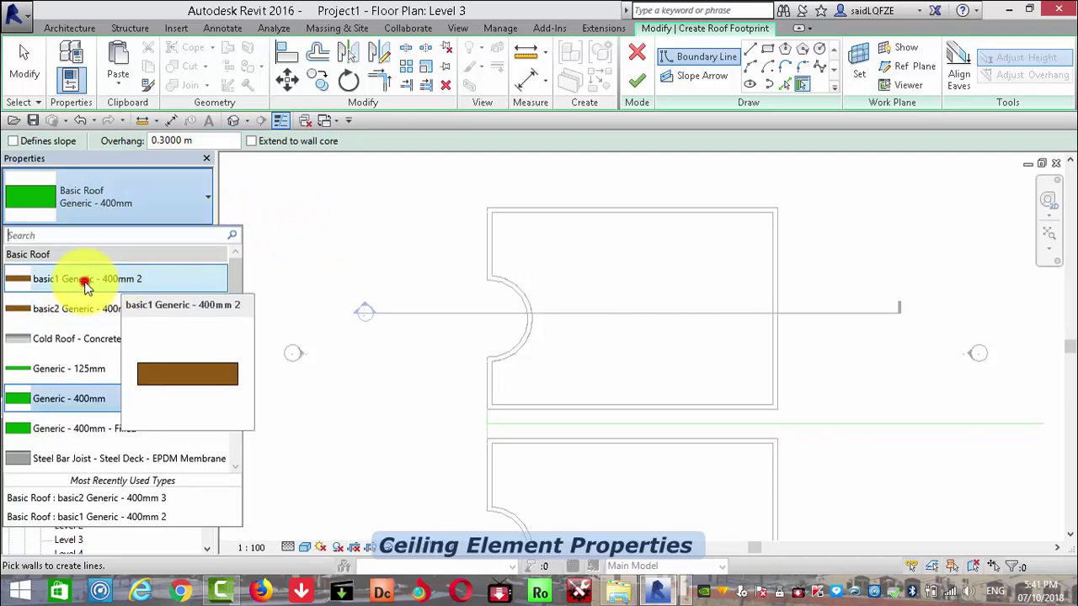
pyautogui.click(87, 283)
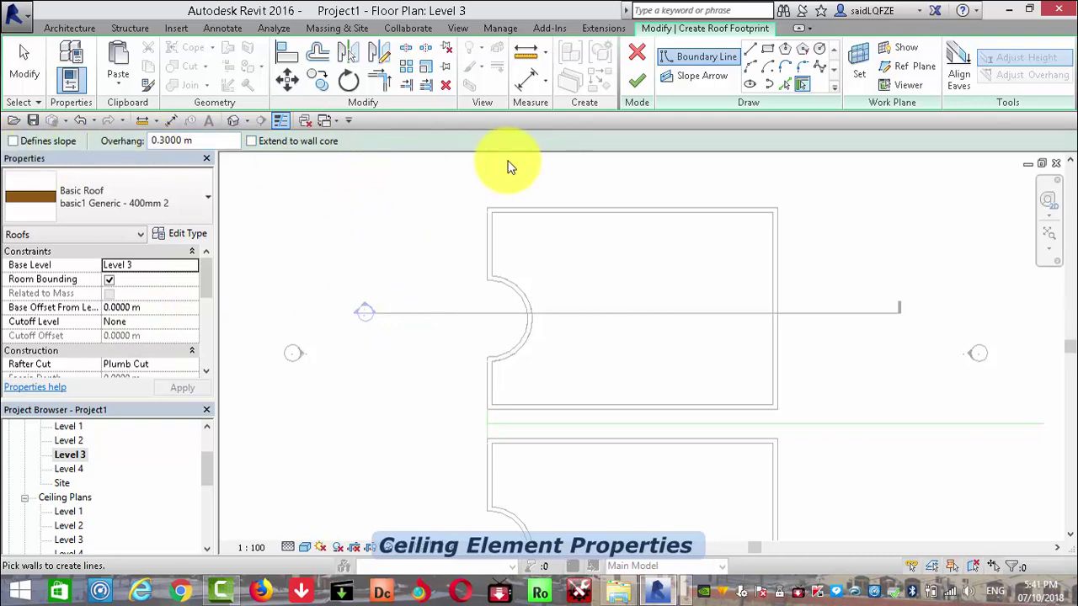
pyautogui.click(12, 140)
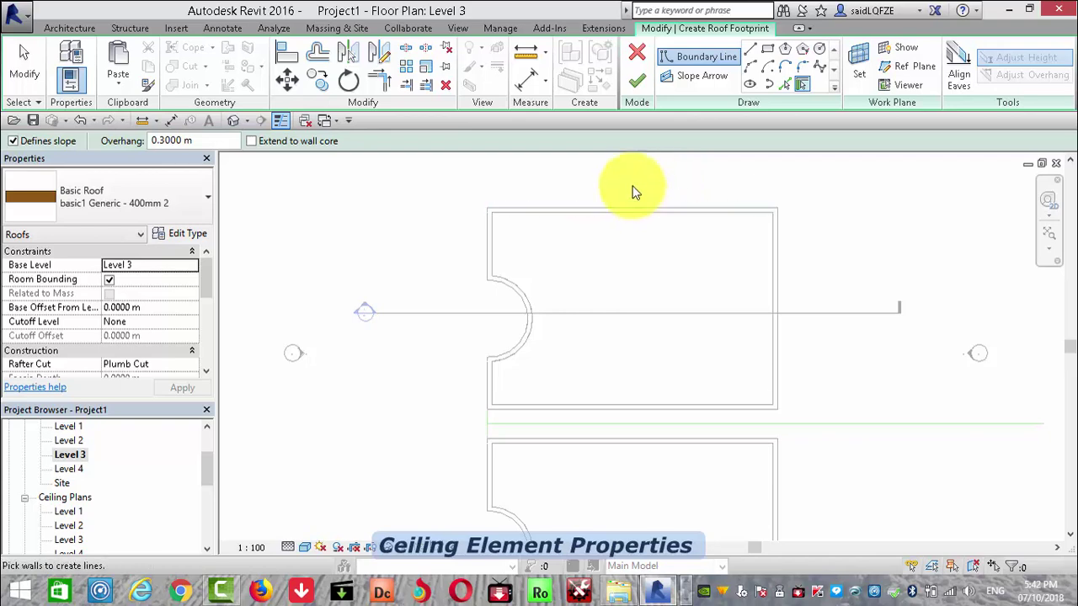
pyautogui.click(12, 140)
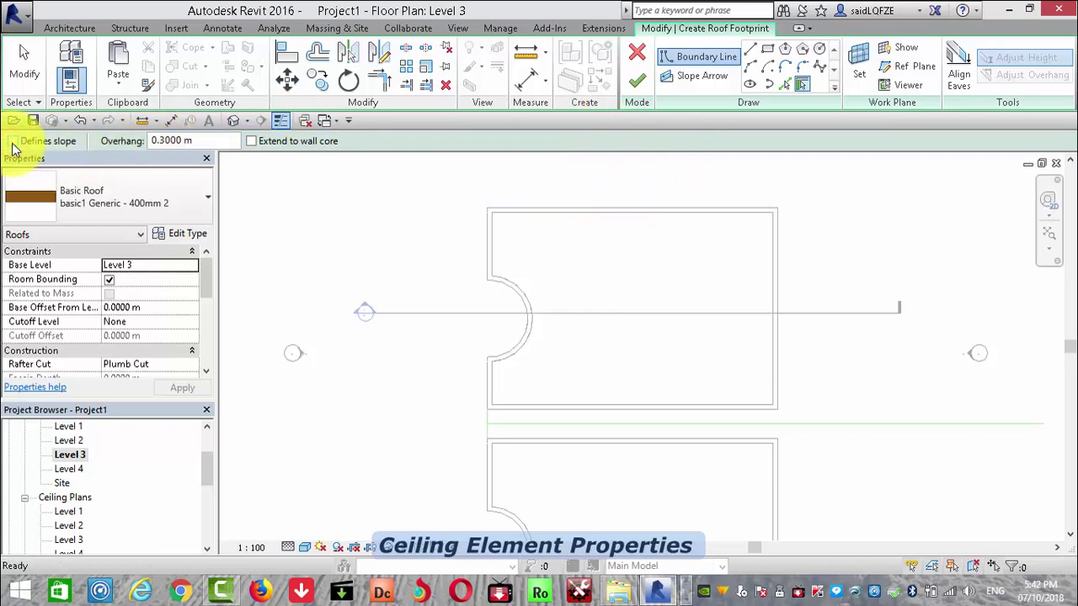
pyautogui.click(13, 193)
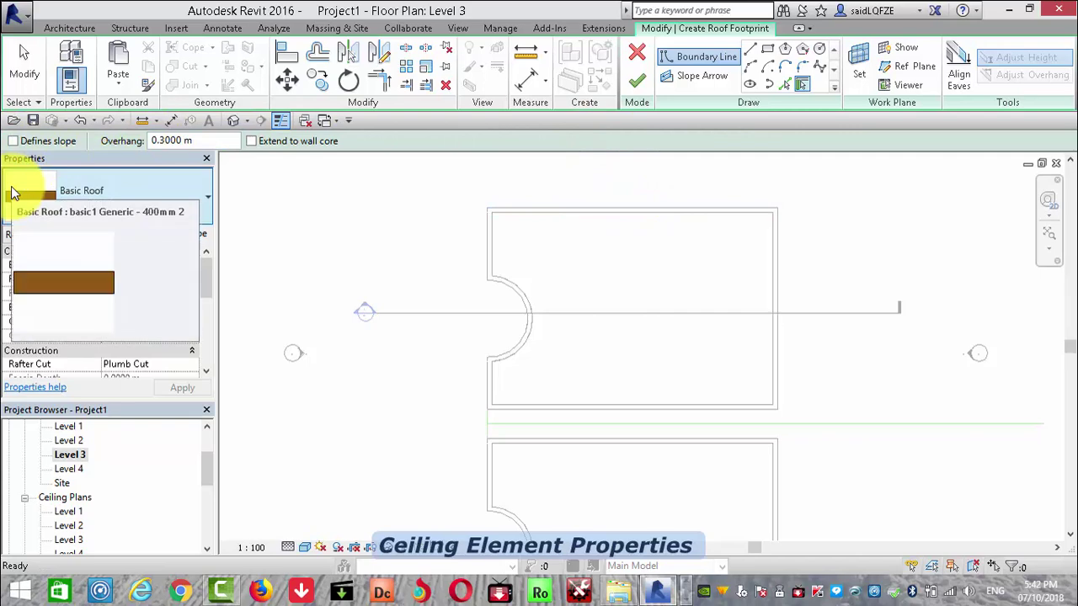
pyautogui.click(76, 192)
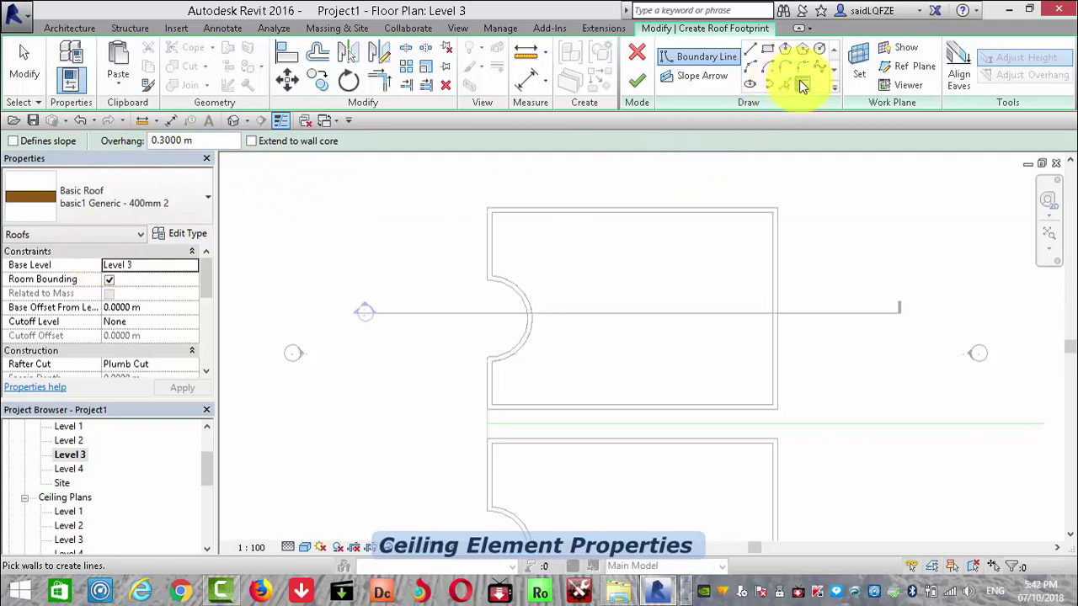
# Pick the upper block's whole wall chain as the boundary and finish the roof.
pyautogui.click(801, 84)
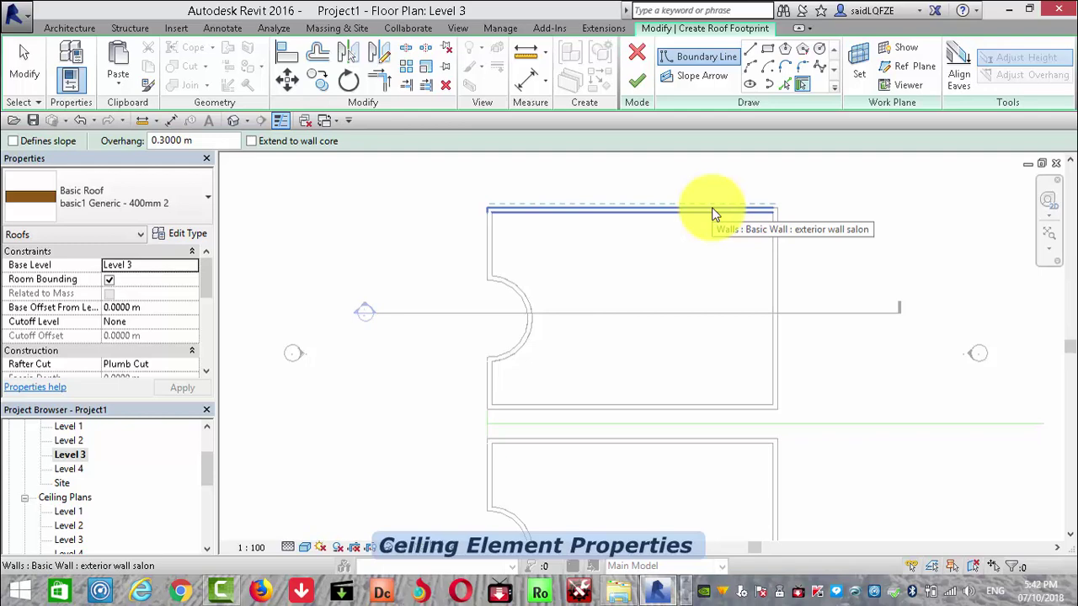
pyautogui.press('Tab')
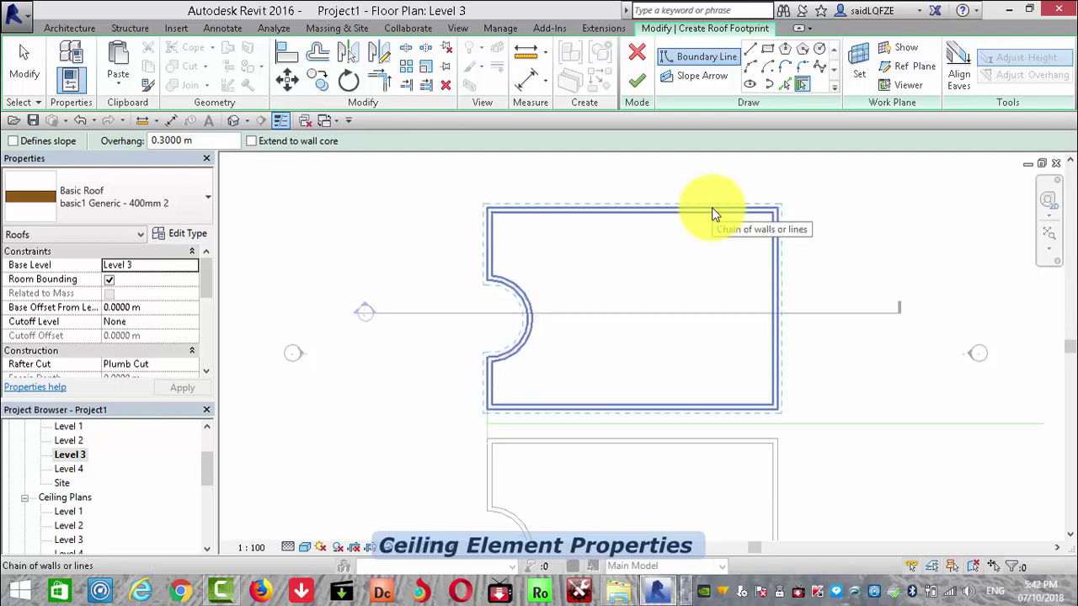
pyautogui.click(711, 211)
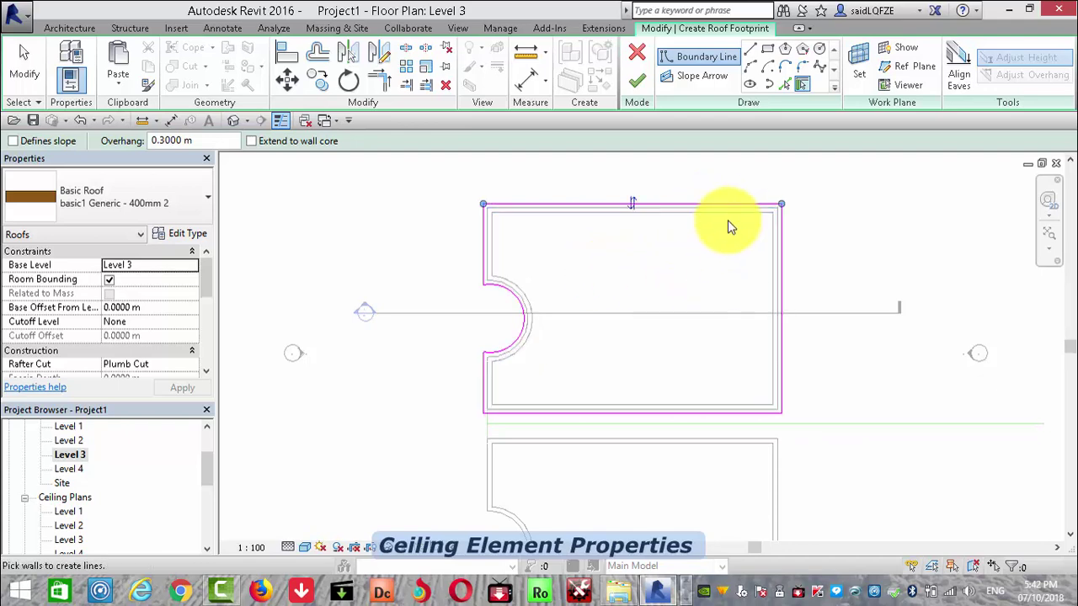
pyautogui.click(637, 80)
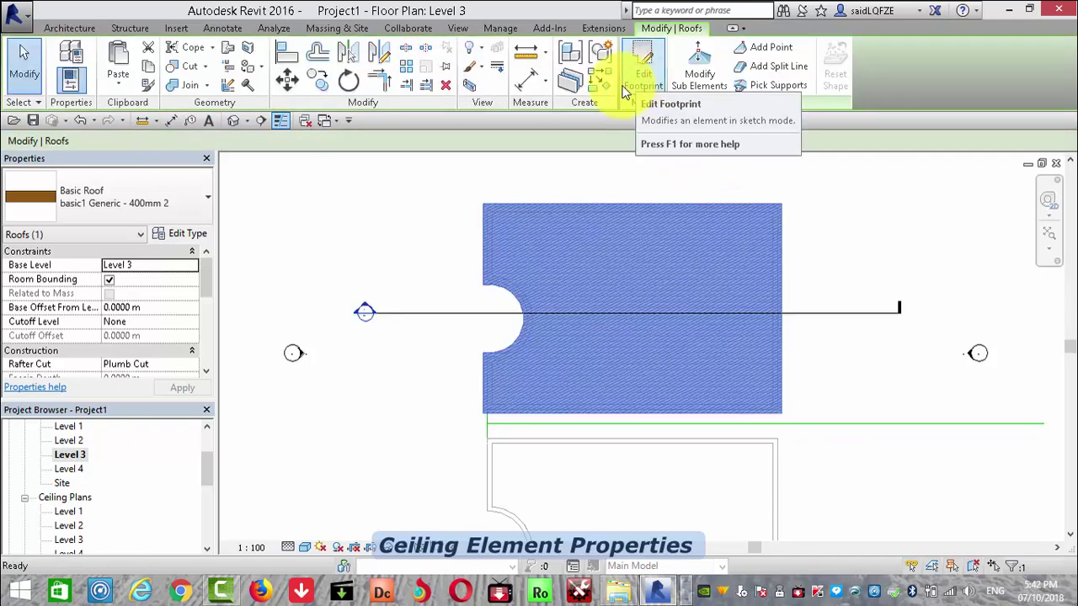
# Switch to the Default 3D View and zoom in on the flat brown roof.
pyautogui.click(234, 121)
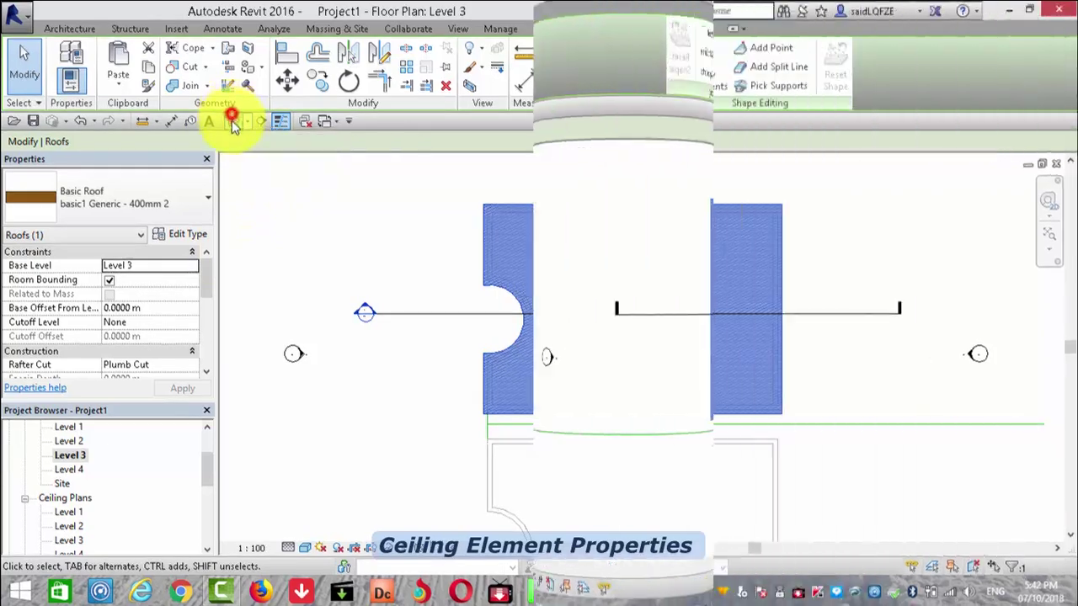
pyautogui.scroll(-2, 464, 355)
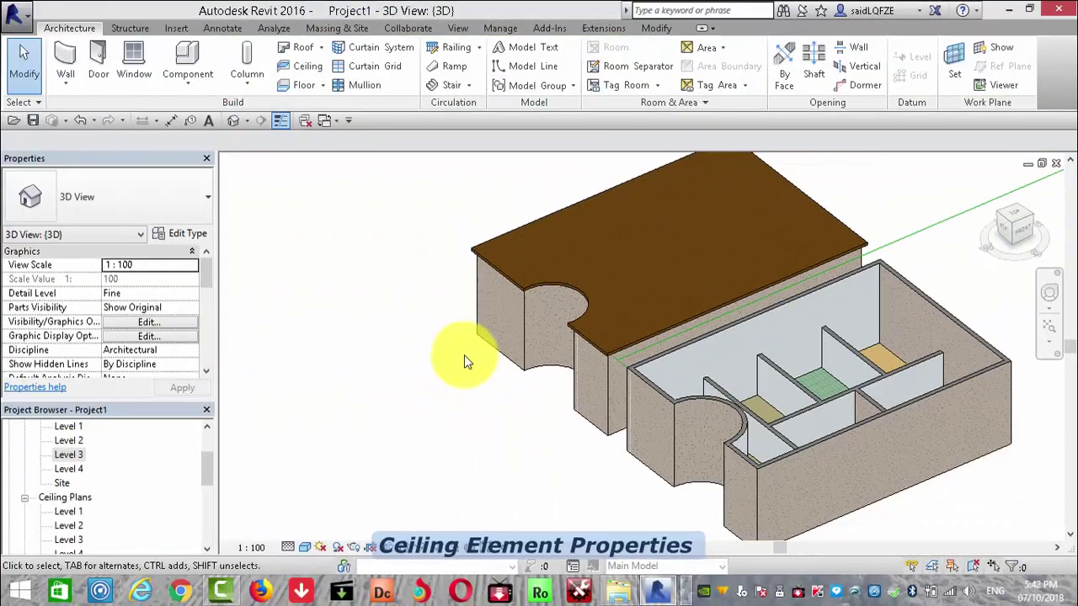
pyautogui.scroll(-1, 464, 354)
pyautogui.scroll(4, 782, 254)
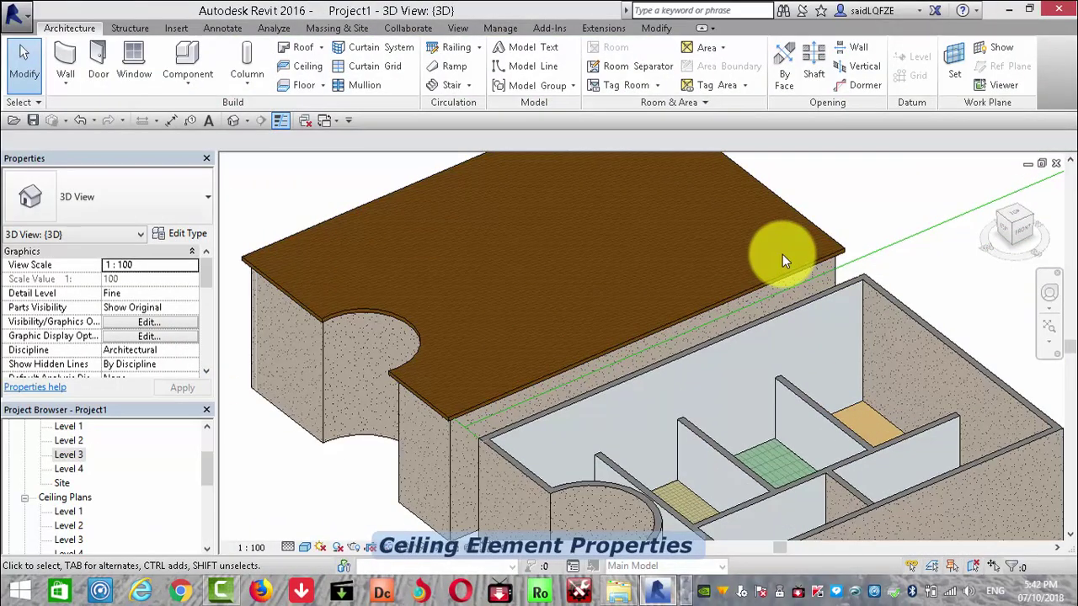
pyautogui.scroll(-1, 974, 358)
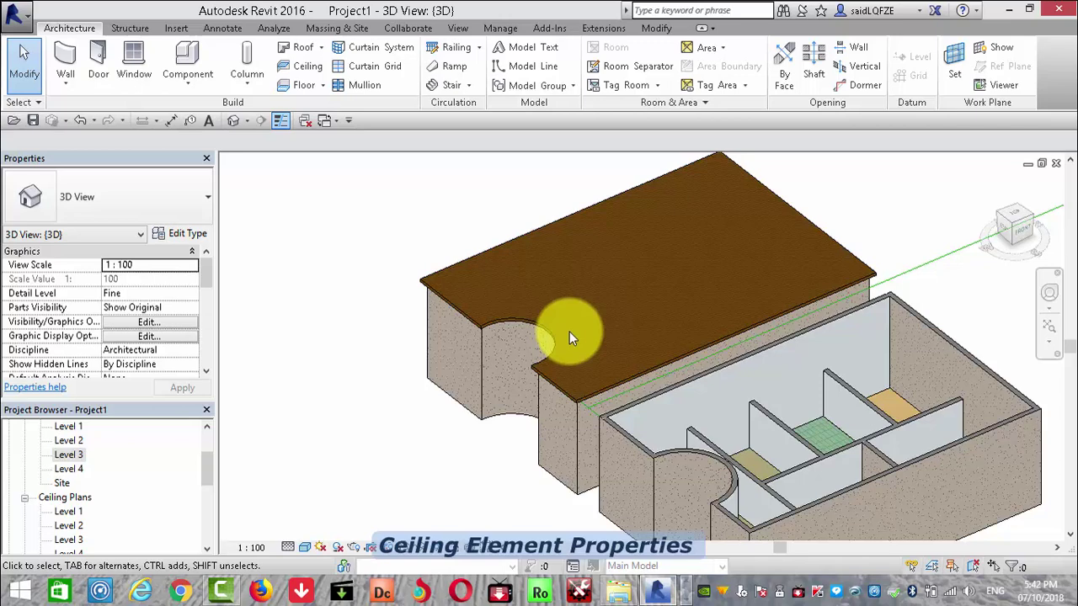
# Temporarily hide the selected roof, then restore it through Temporary Hide/Isolate.
pyautogui.click(528, 235)
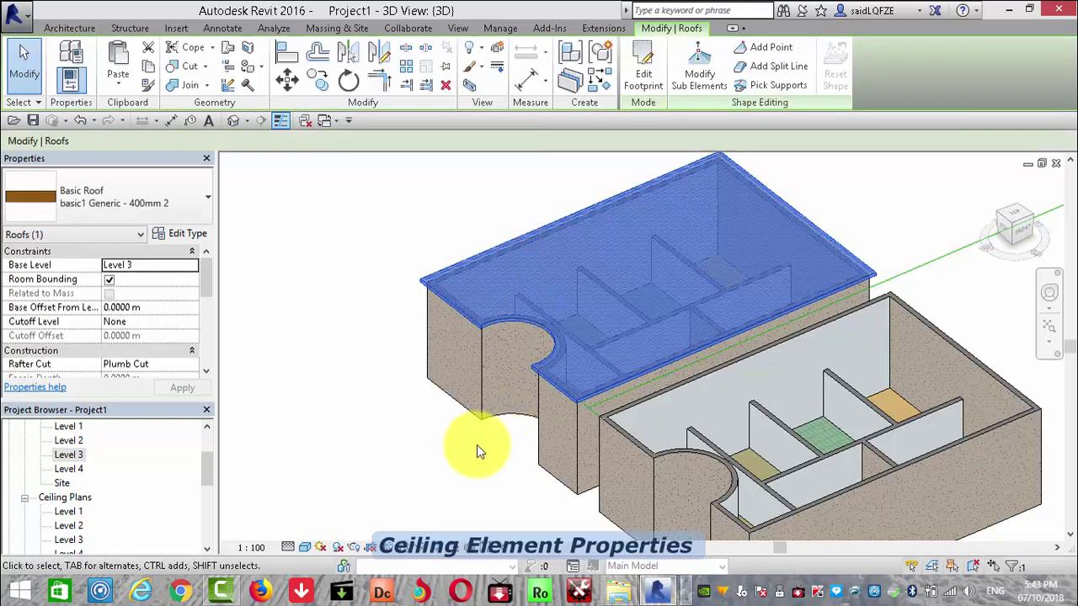
pyautogui.click(411, 290)
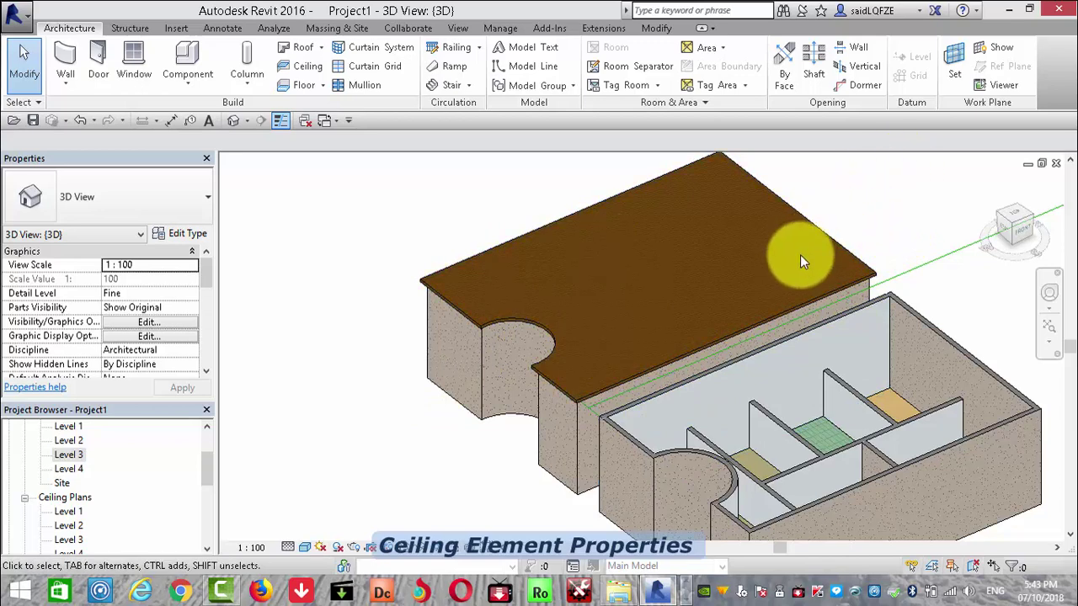
pyautogui.click(516, 242)
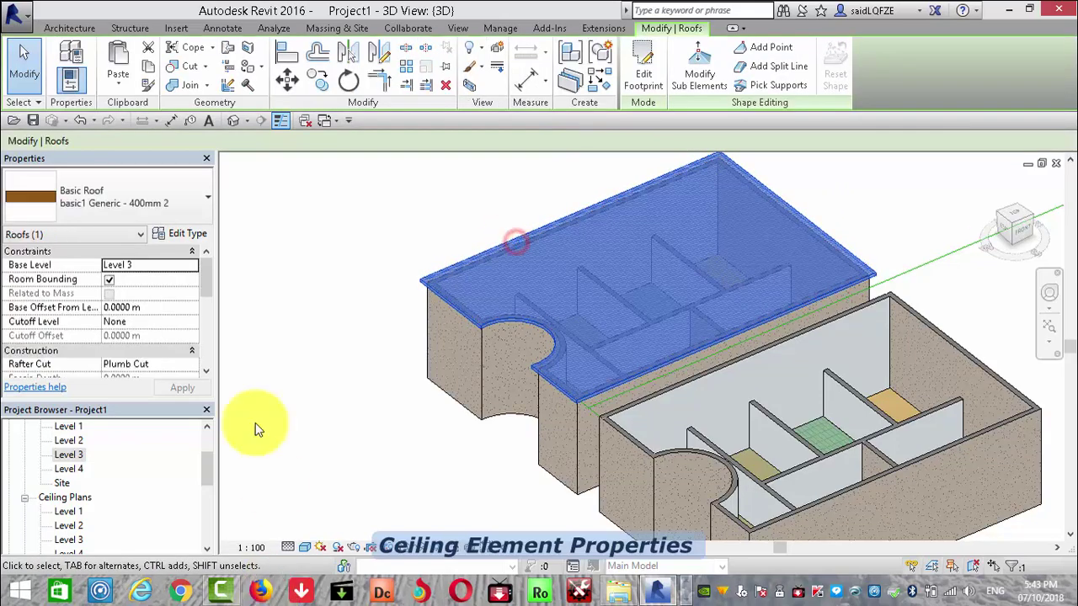
pyautogui.click(420, 548)
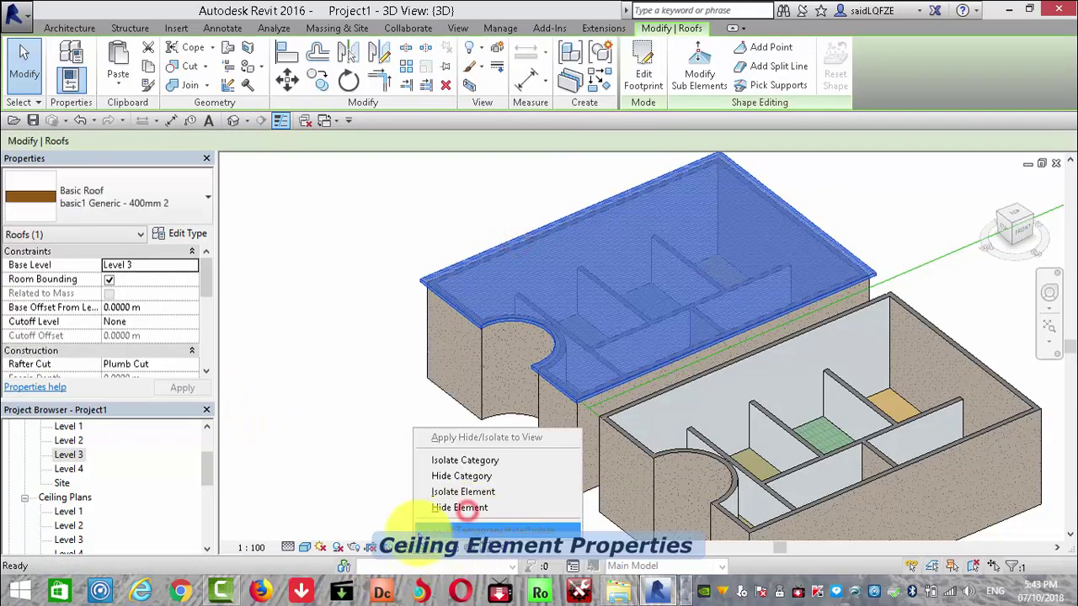
pyautogui.click(485, 509)
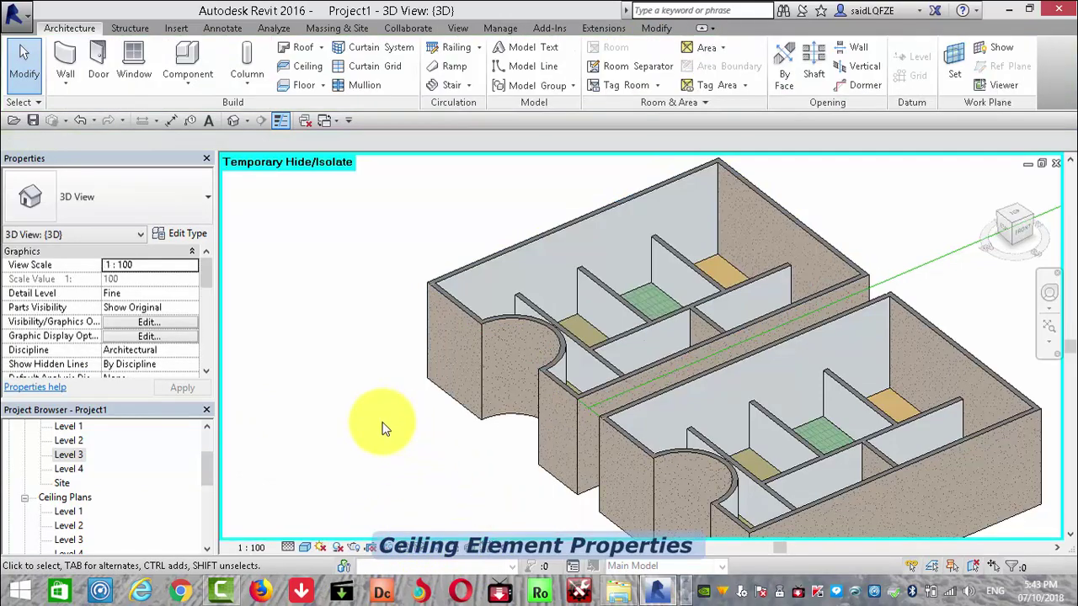
pyautogui.click(415, 547)
pyautogui.click(420, 530)
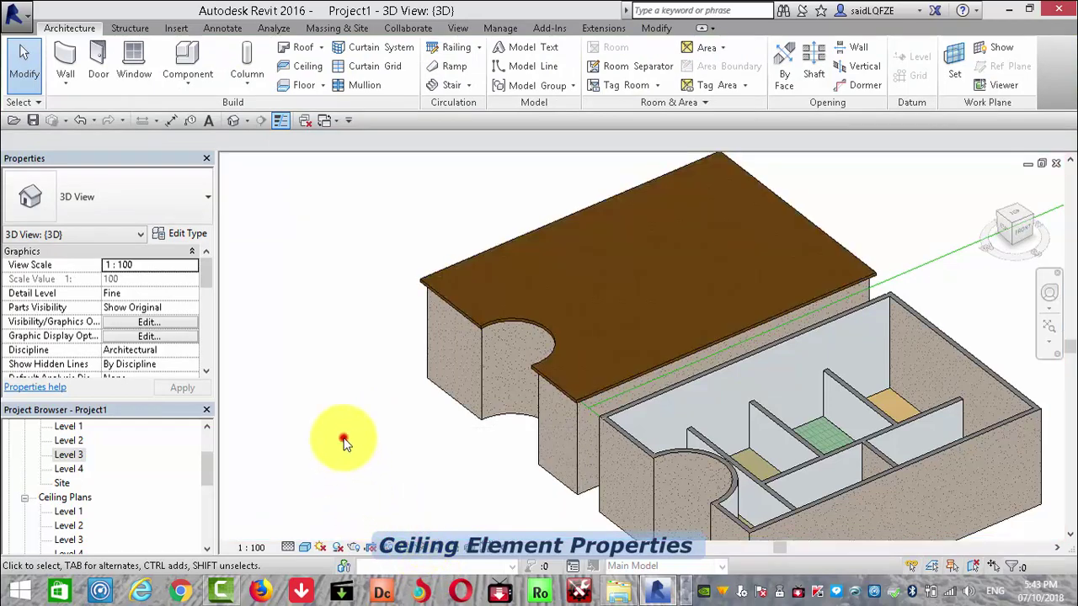
# Recentre the view and bring up the context menu of the roof over the back block.
pyautogui.moveTo(345, 440)
pyautogui.mouseDown(button='middle')
pyautogui.moveTo(334, 514)
pyautogui.moveTo(334, 473)
pyautogui.mouseUp(button='middle')
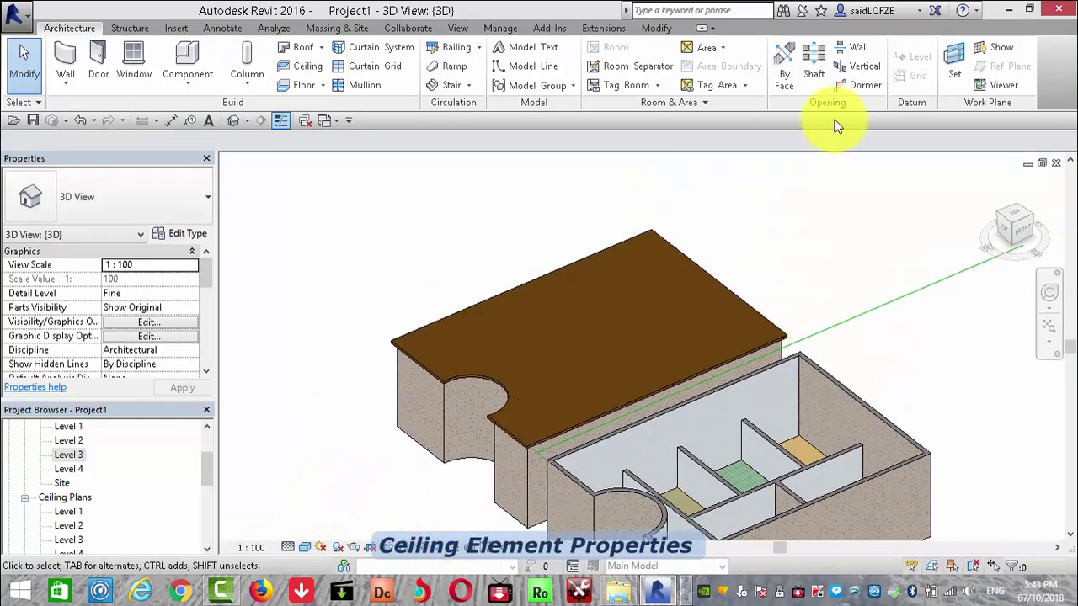
pyautogui.click(662, 237)
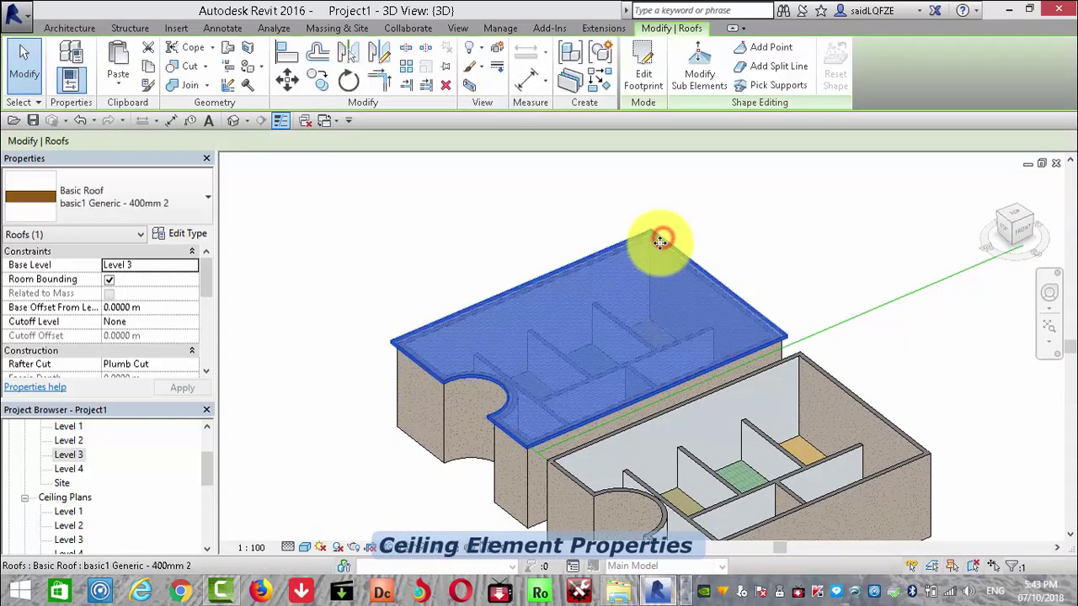
pyautogui.rightClick(648, 287)
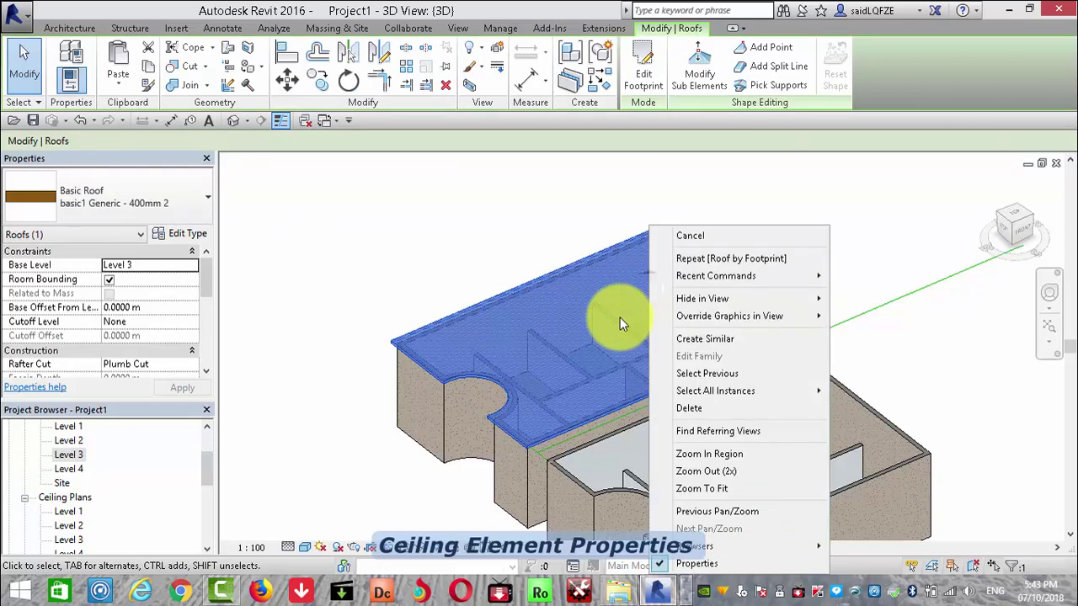
pyautogui.rightClick(480, 322)
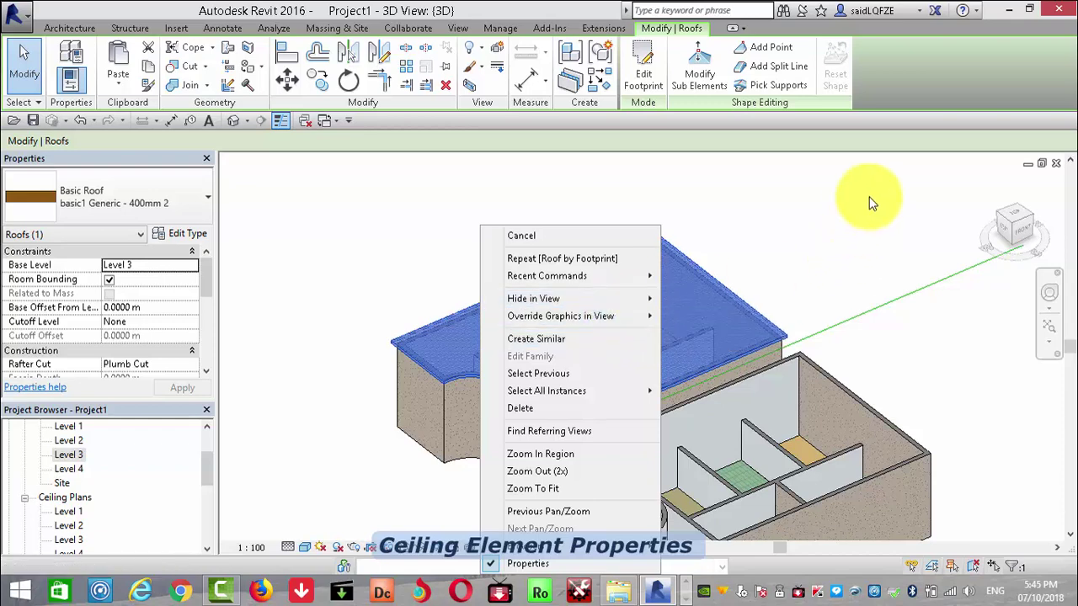
# Temporarily hide the left corner exterior wall, then reset the hide with HR.
pyautogui.click(783, 194)
pyautogui.scroll(-2, 657, 277)
pyautogui.scroll(5, 517, 429)
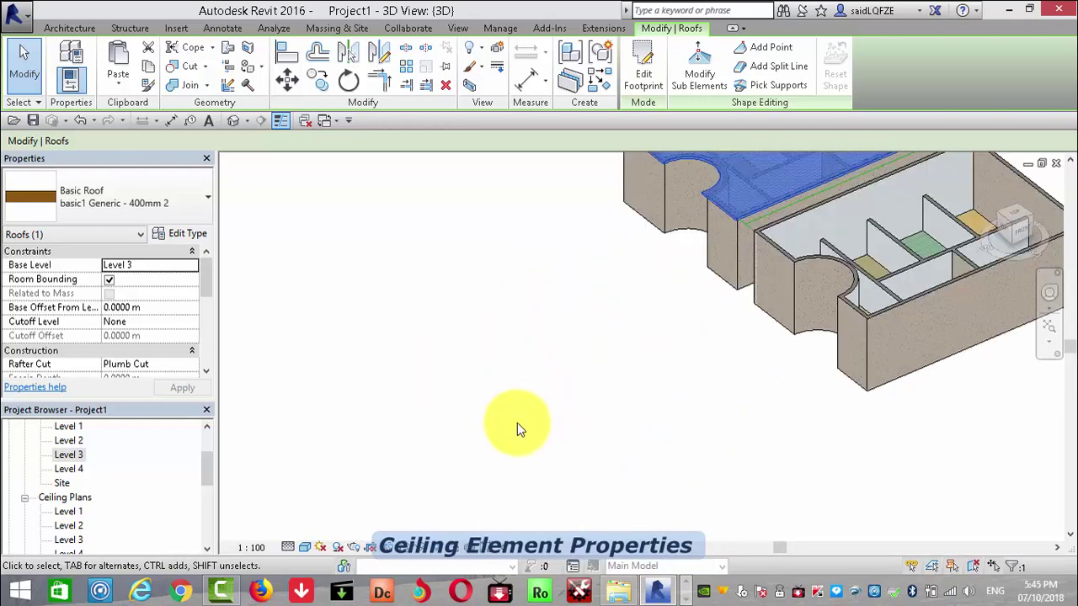
pyautogui.scroll(2, 517, 429)
pyautogui.scroll(-2, 378, 457)
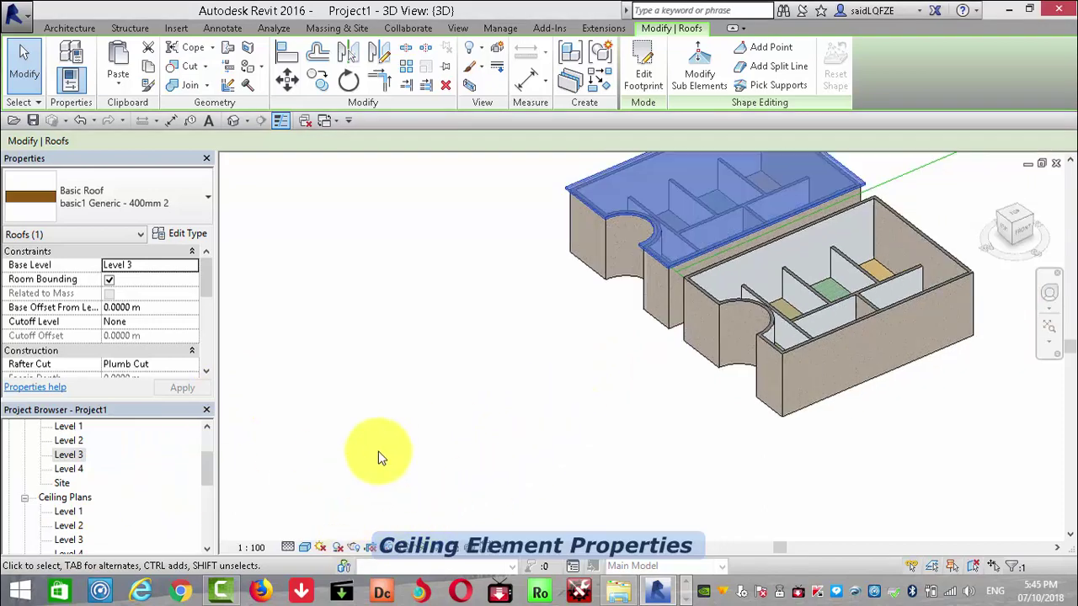
pyautogui.scroll(3, 531, 278)
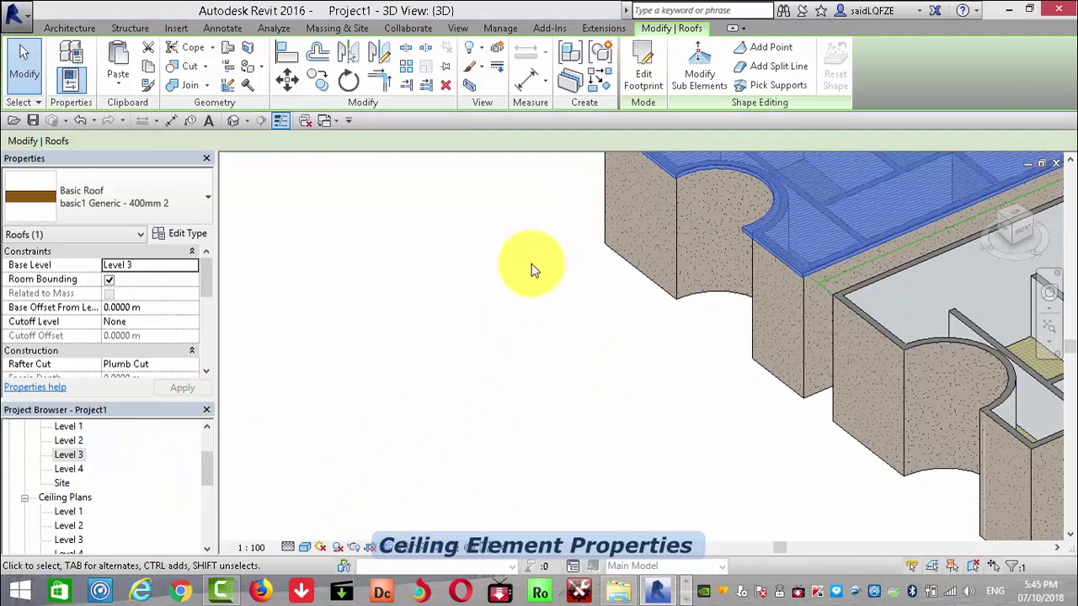
pyautogui.click(625, 267)
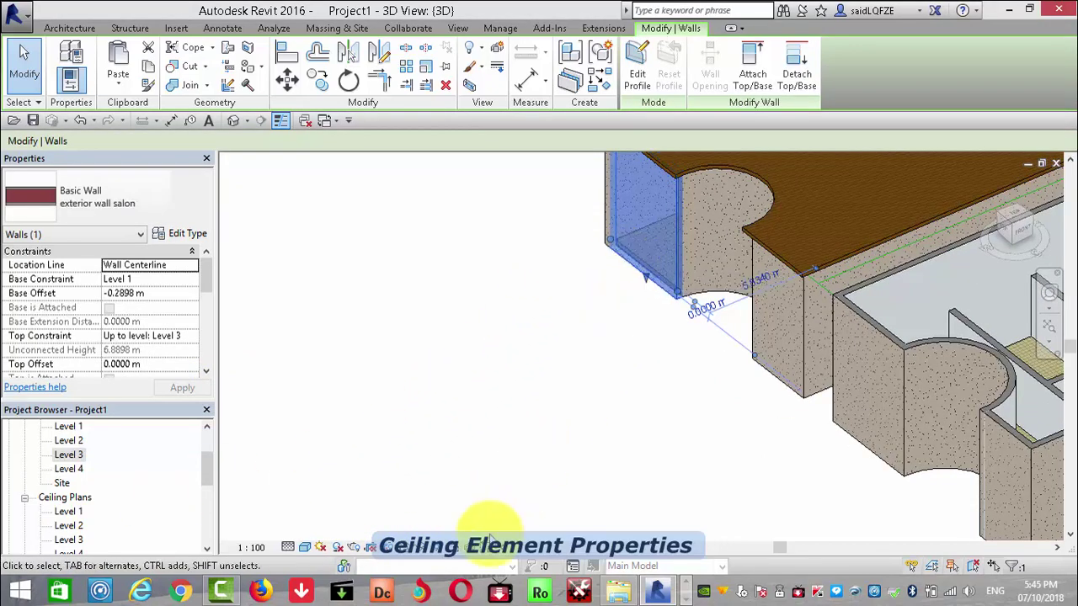
pyautogui.click(421, 549)
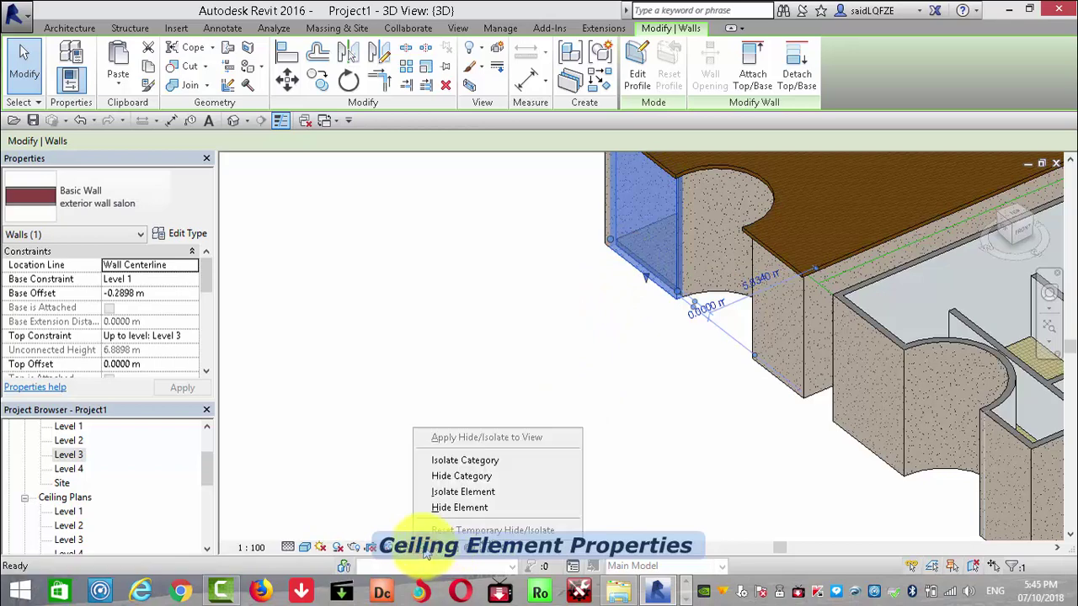
pyautogui.click(477, 508)
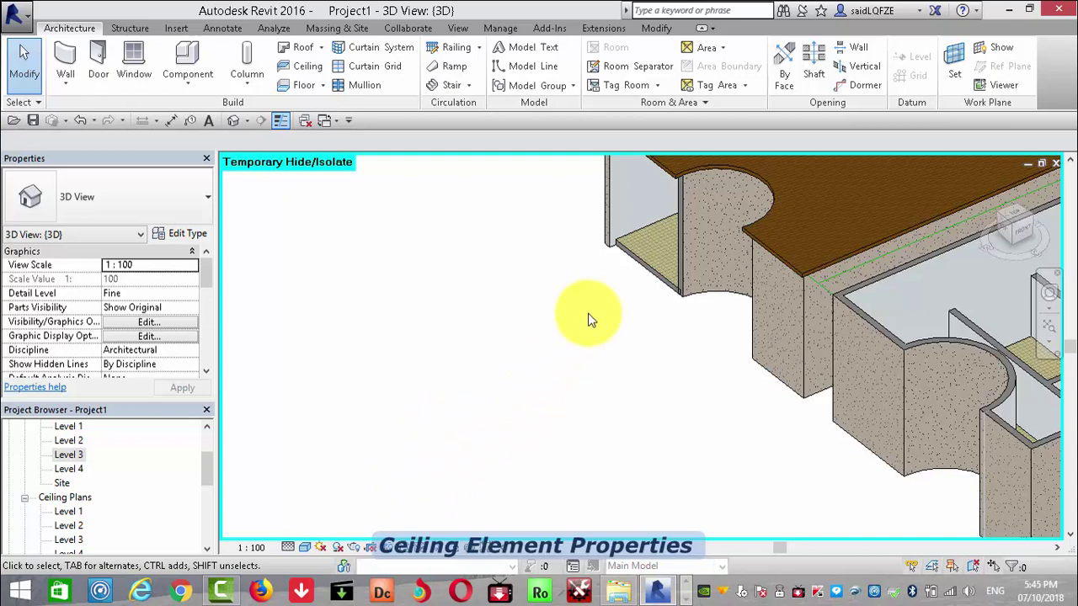
pyautogui.press('h')
pyautogui.press('r')
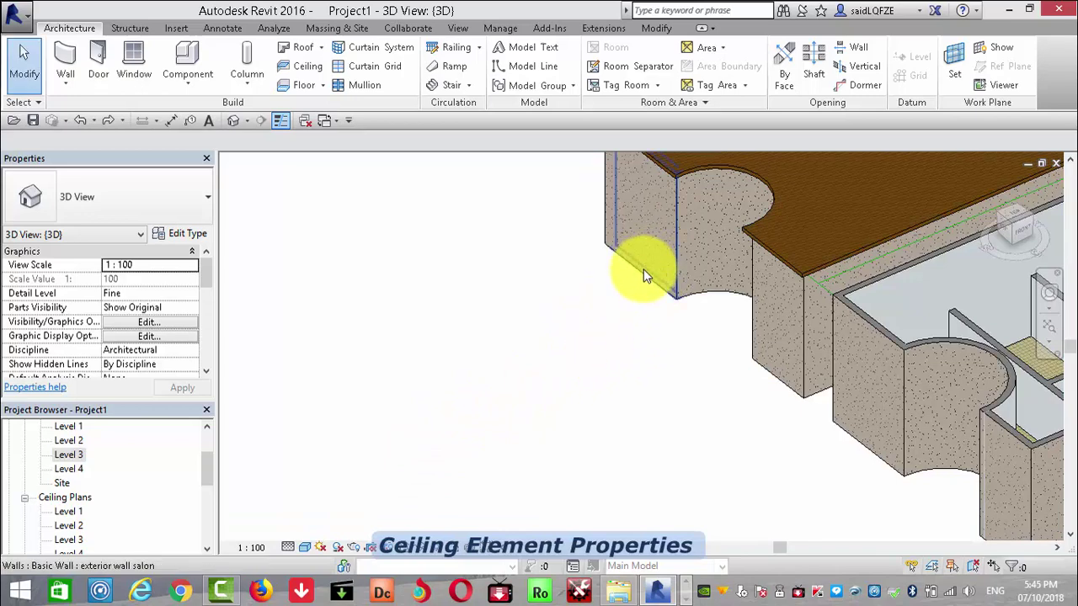
# Hide the left exterior wall a second time and bring it back with HR.
pyautogui.click(643, 270)
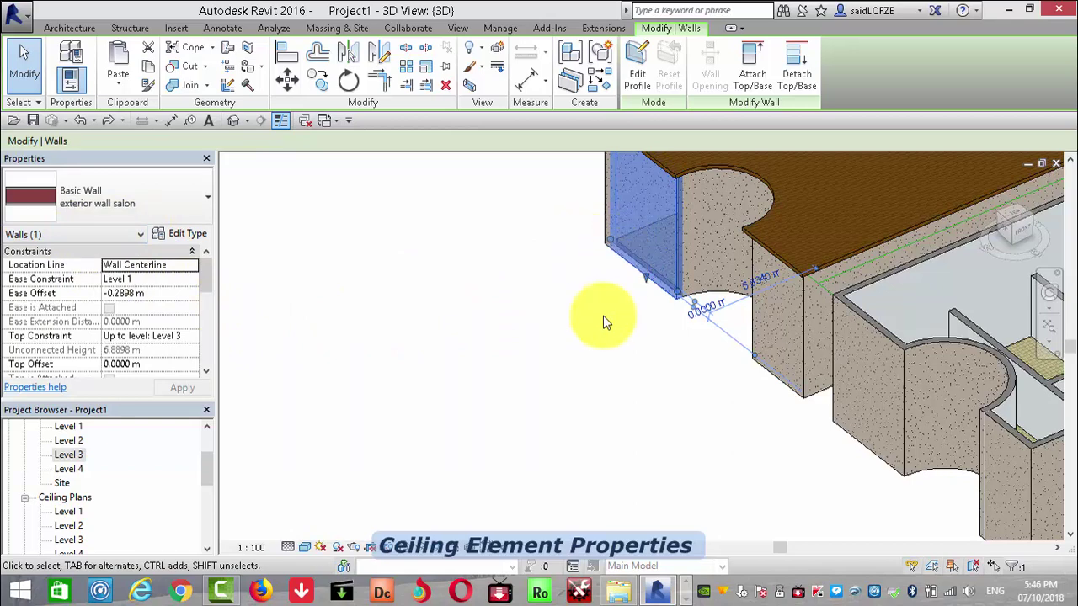
pyautogui.click(420, 543)
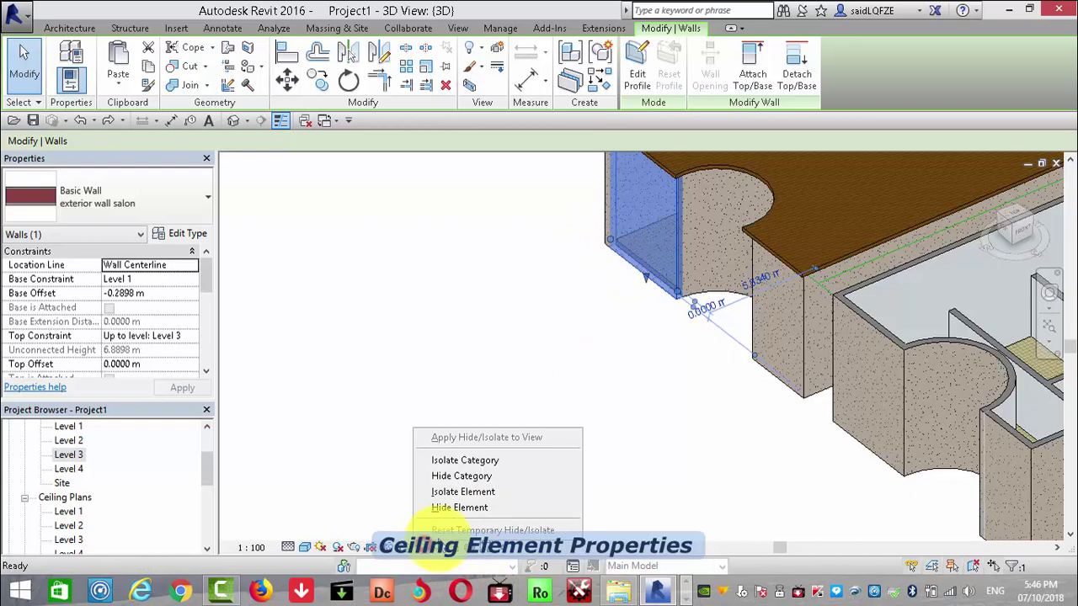
pyautogui.click(468, 508)
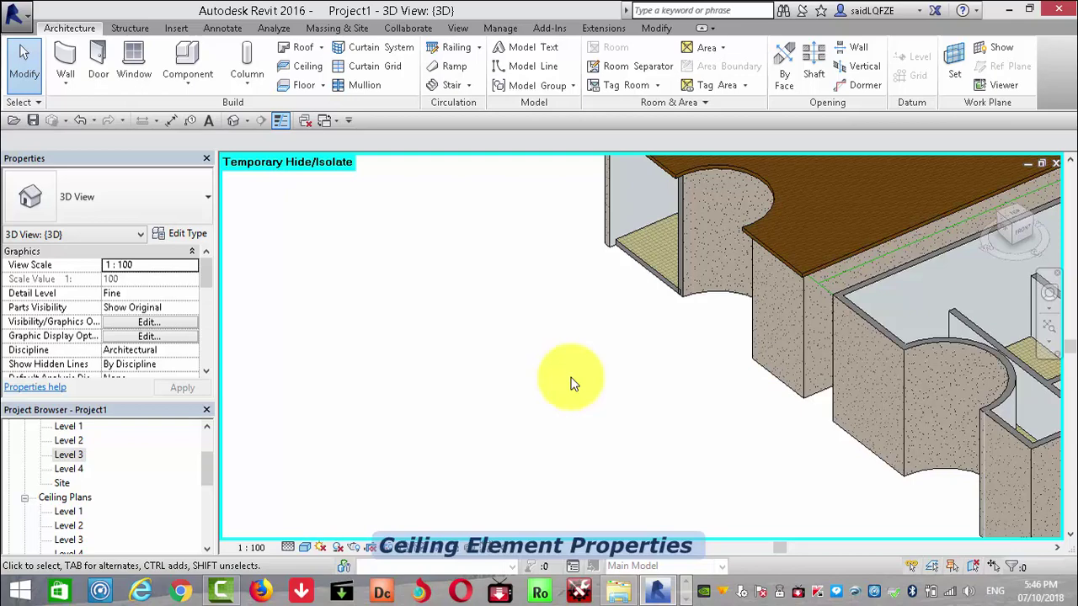
pyautogui.press('h')
pyautogui.press('r')
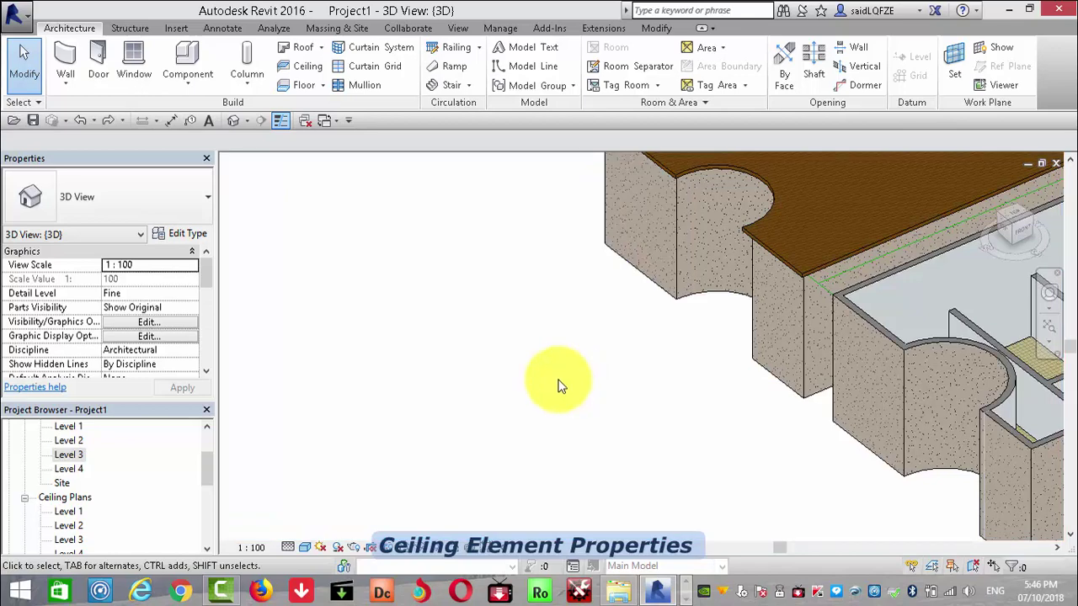
# Hide the whole Walls category to expose the ceiling panels, then zoom out.
pyautogui.click(610, 253)
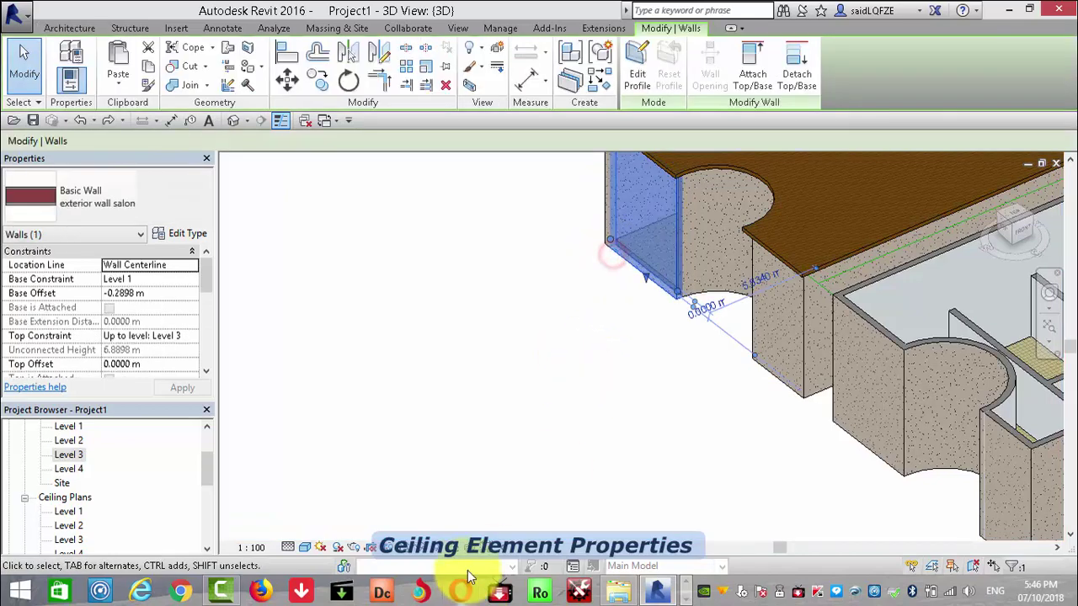
pyautogui.click(413, 547)
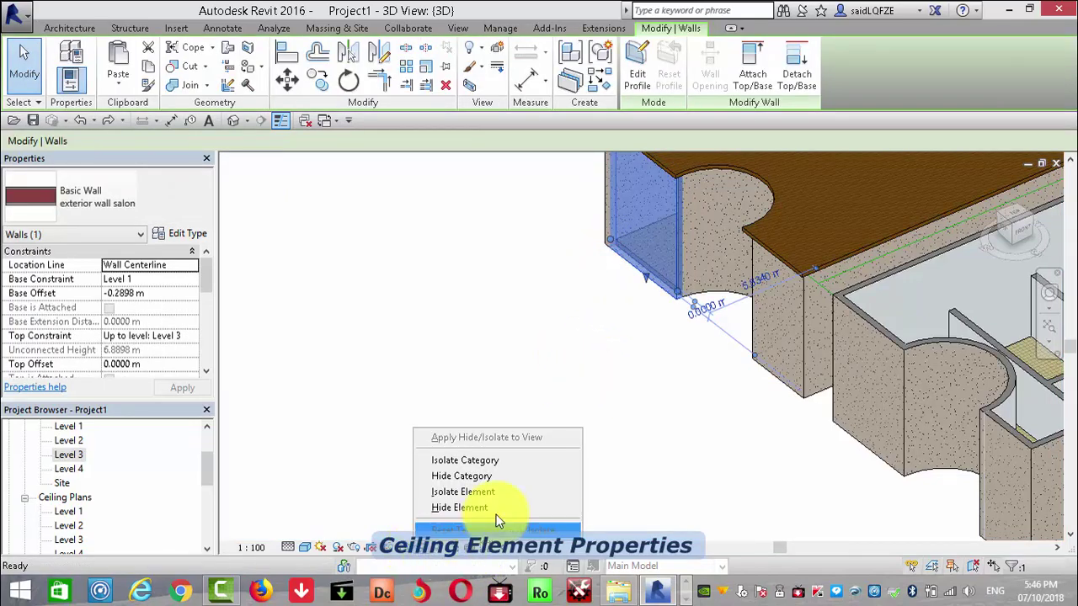
pyautogui.click(494, 491)
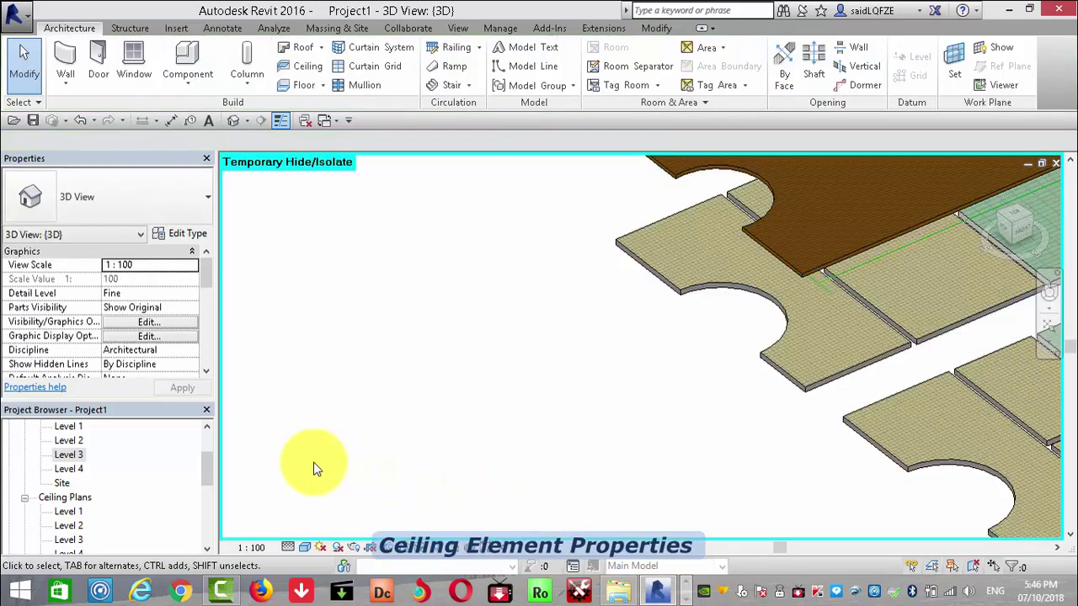
pyautogui.scroll(-2, 477, 390)
pyautogui.scroll(-2, 444, 380)
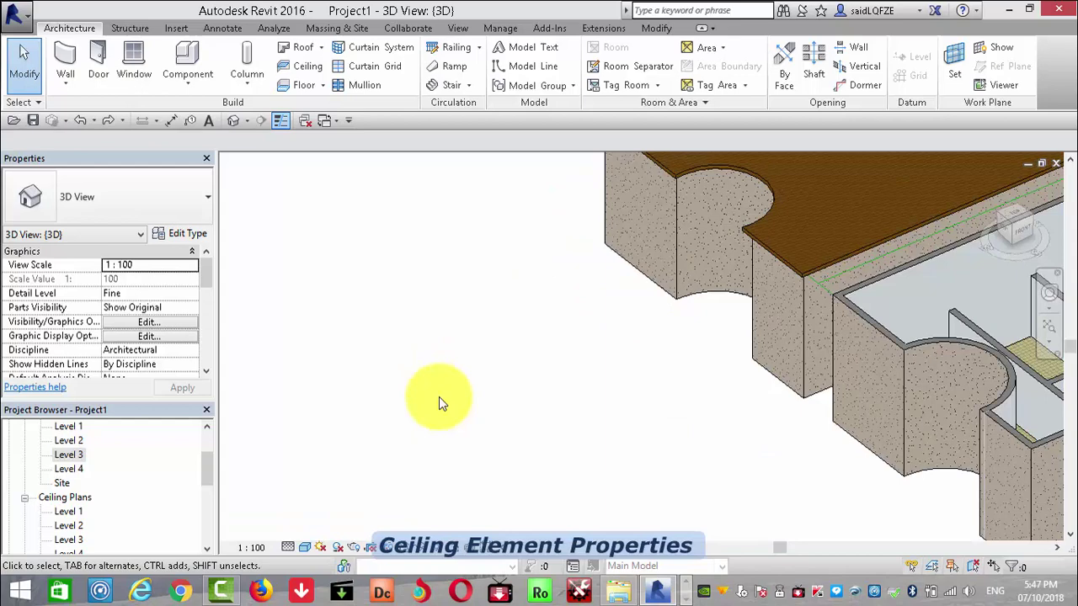
pyautogui.scroll(-3, 439, 397)
pyautogui.scroll(-2, 487, 417)
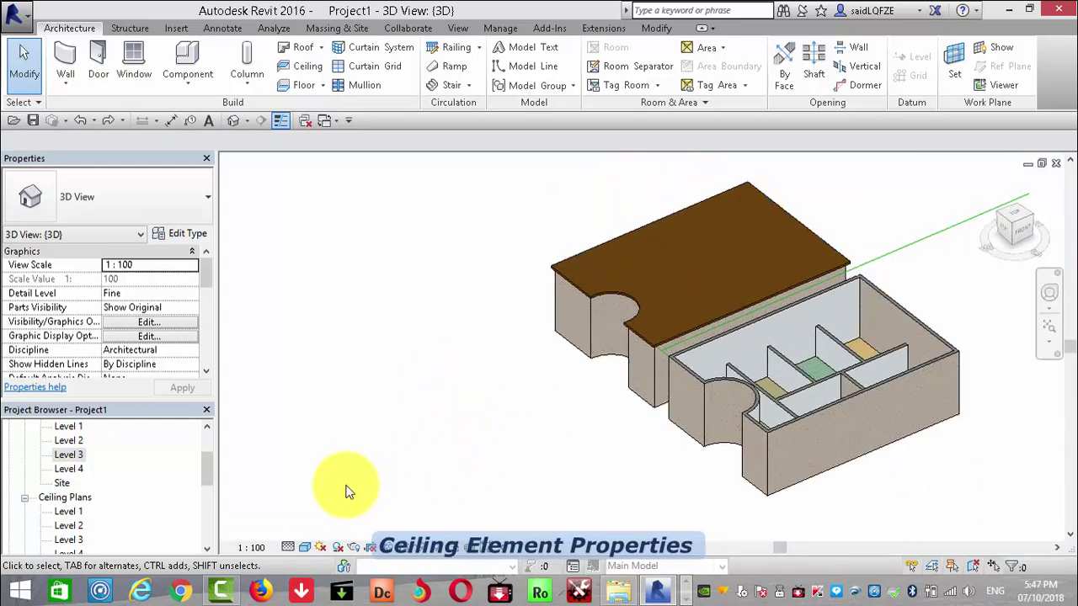
# Open By Element graphics overrides for the back-block roof, toggling Visible off and back on.
pyautogui.scroll(2, 714, 284)
pyautogui.scroll(1, 590, 353)
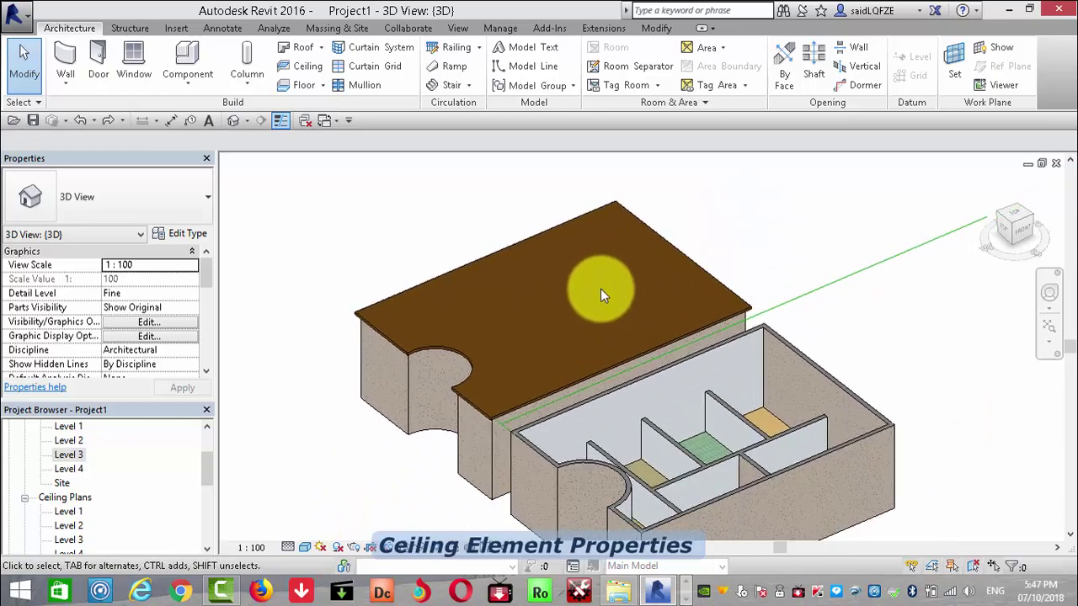
pyautogui.click(529, 242)
pyautogui.rightClick(530, 242)
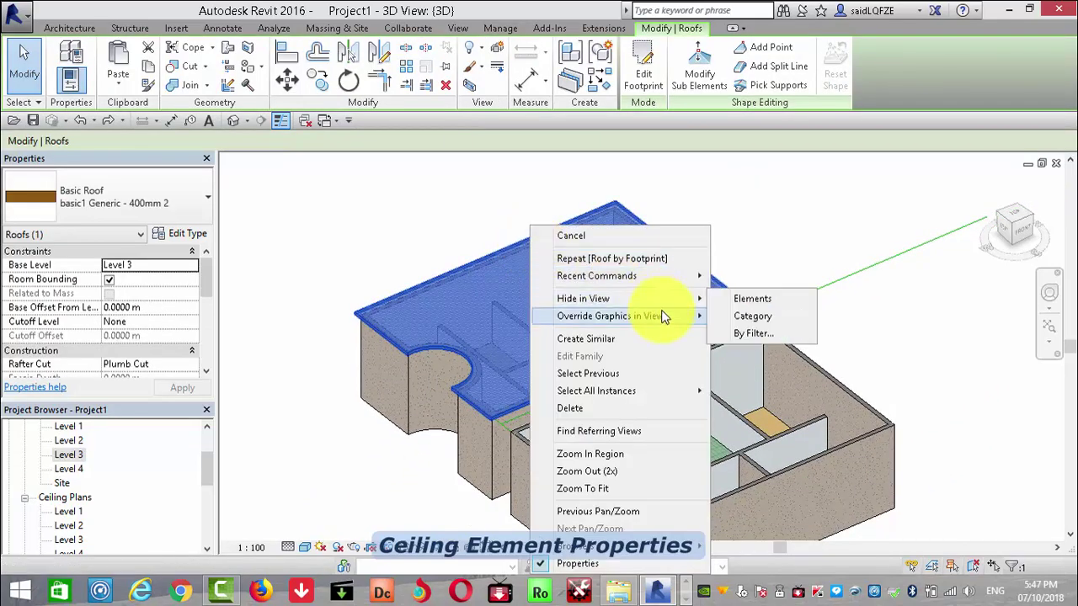
pyautogui.moveTo(609, 315)
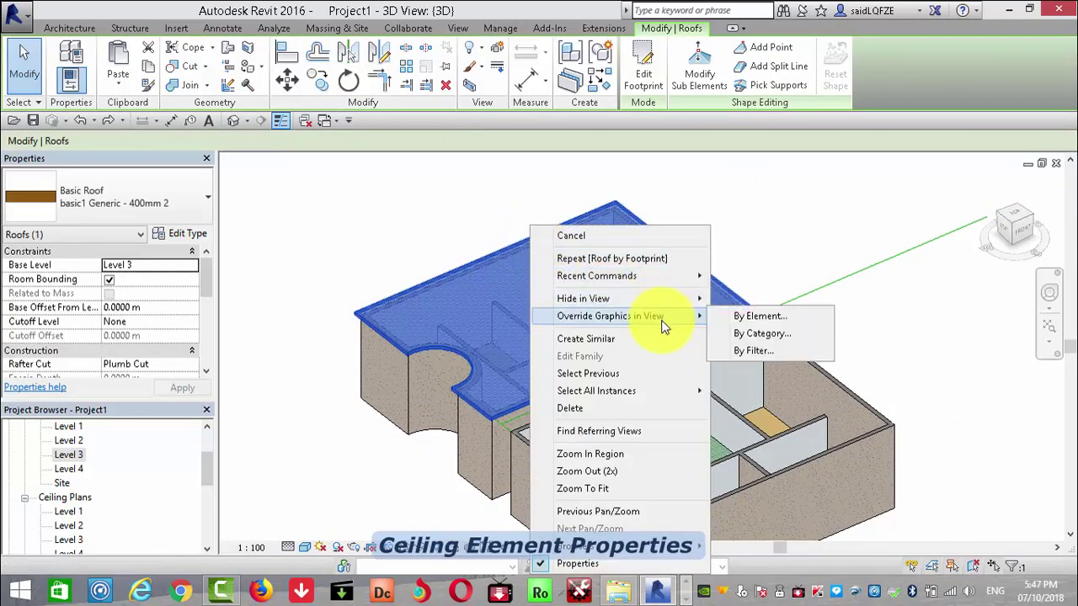
pyautogui.click(762, 318)
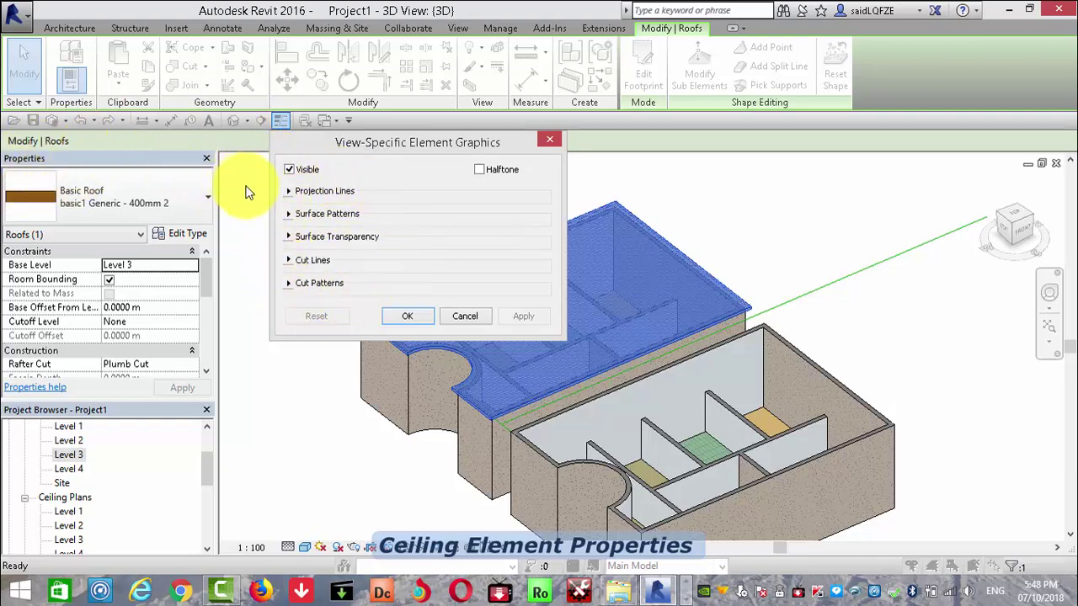
pyautogui.click(288, 169)
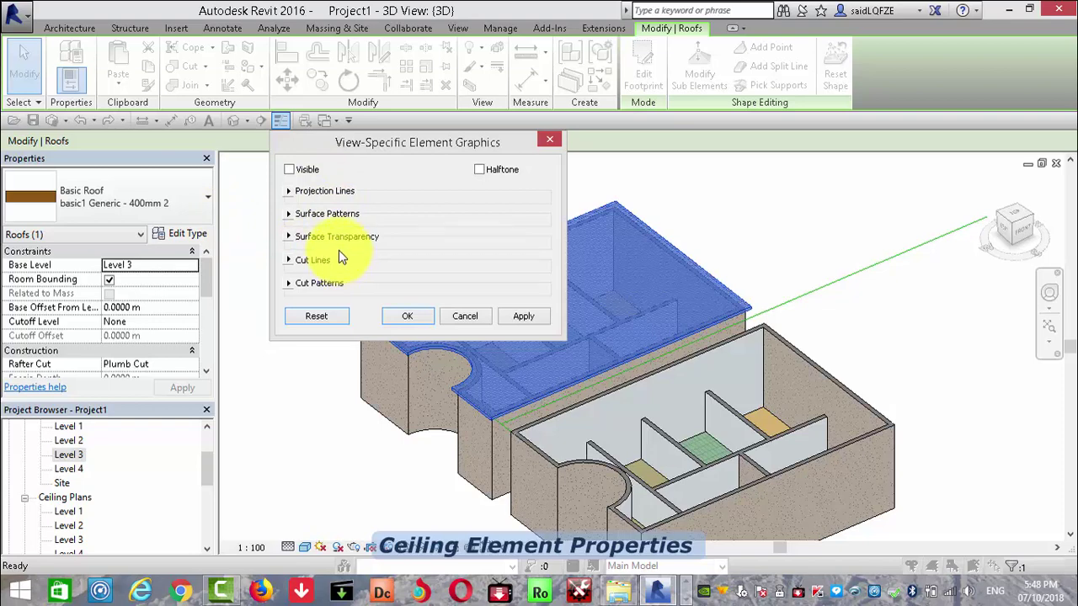
pyautogui.click(298, 169)
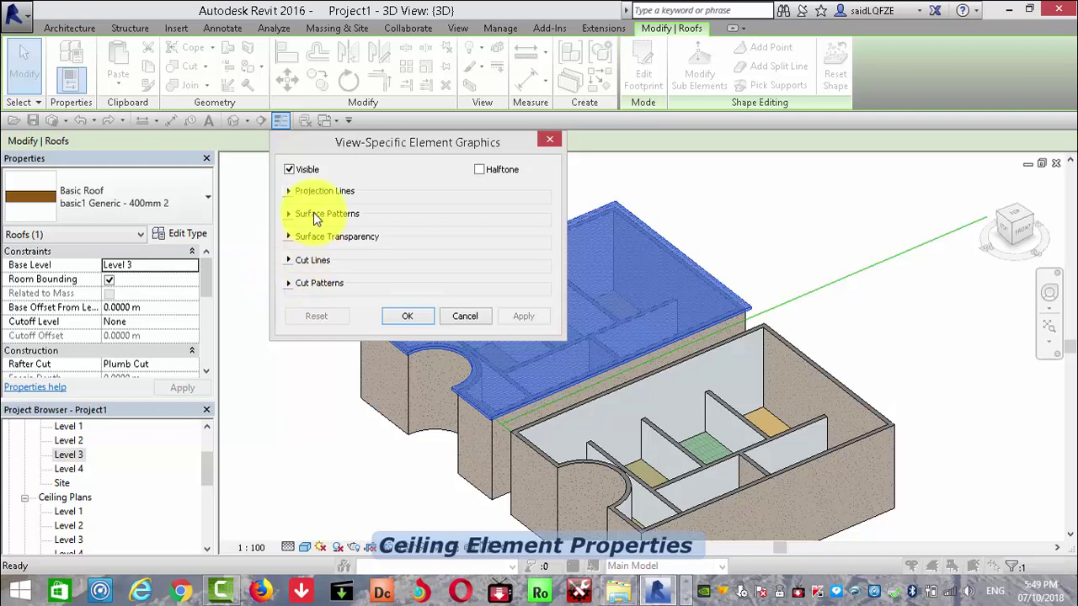
# Hide the roof in this view with Visible off, Apply and OK, then restore it.
pyautogui.click(292, 171)
pyautogui.click(522, 320)
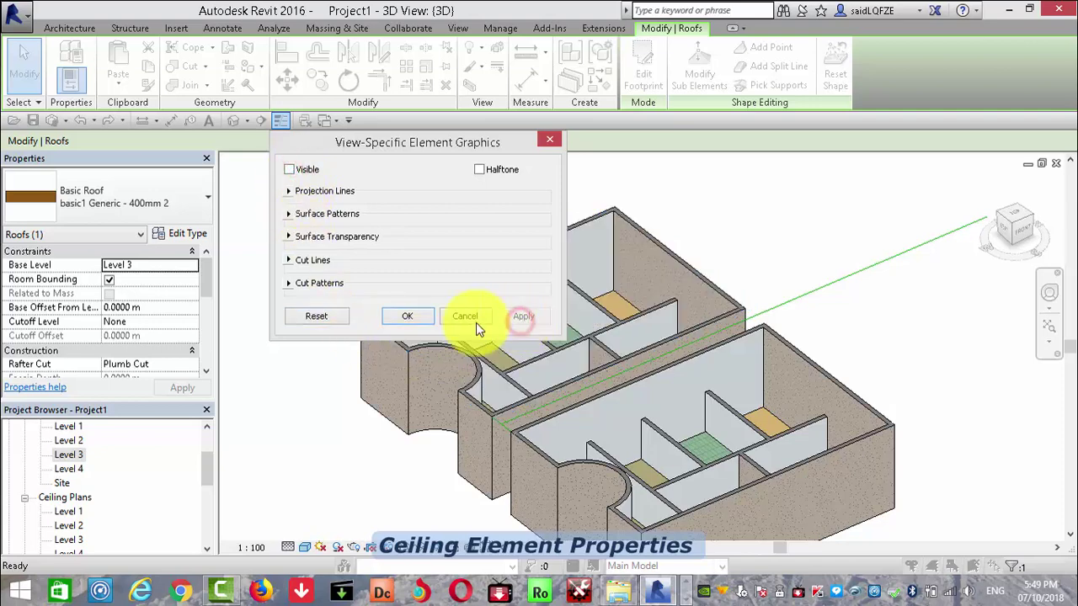
pyautogui.click(401, 317)
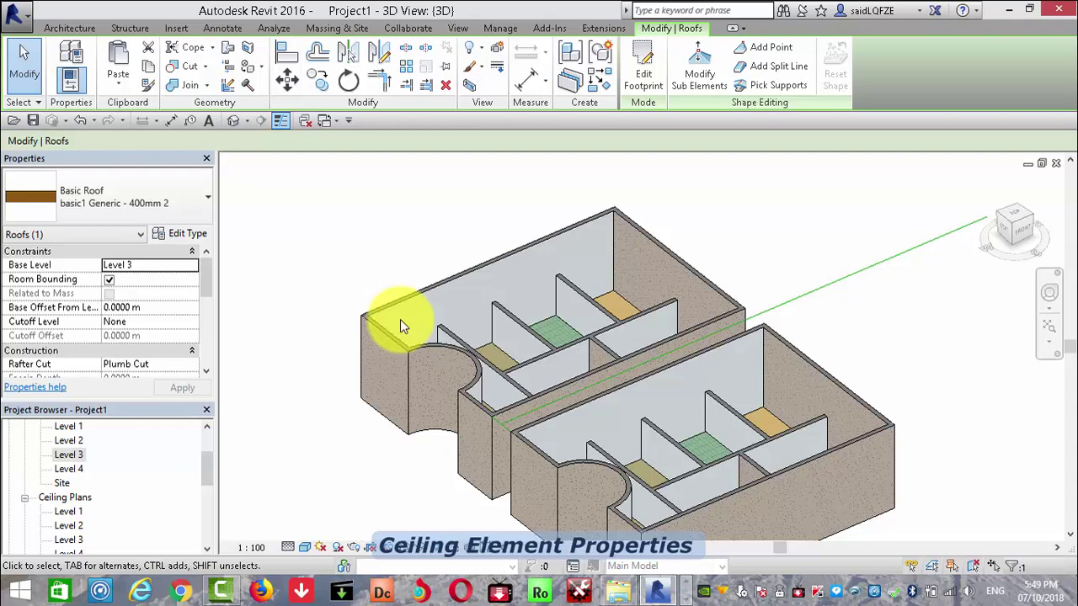
pyautogui.press('Escape')
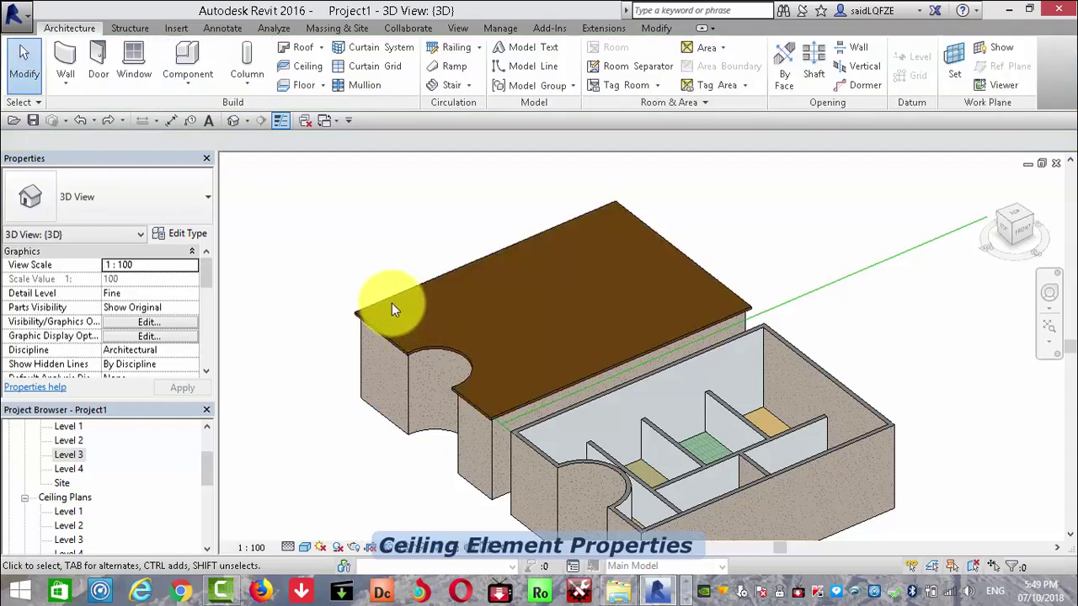
# Override the roof's projection line colour to Yellow in this view, then deselect it.
pyautogui.click(389, 304)
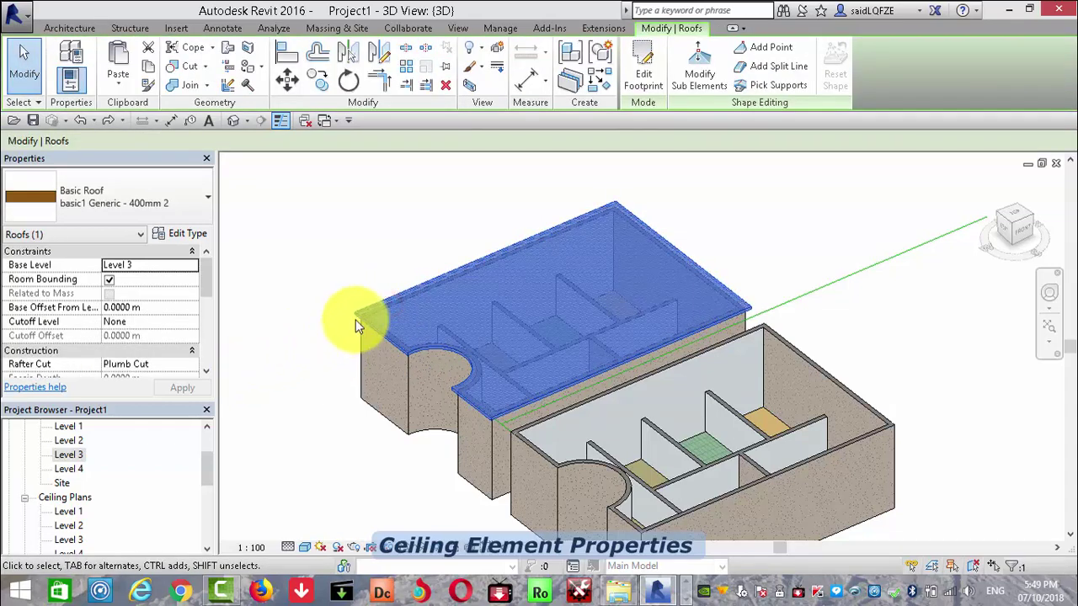
pyautogui.rightClick(439, 304)
pyautogui.moveTo(518, 316)
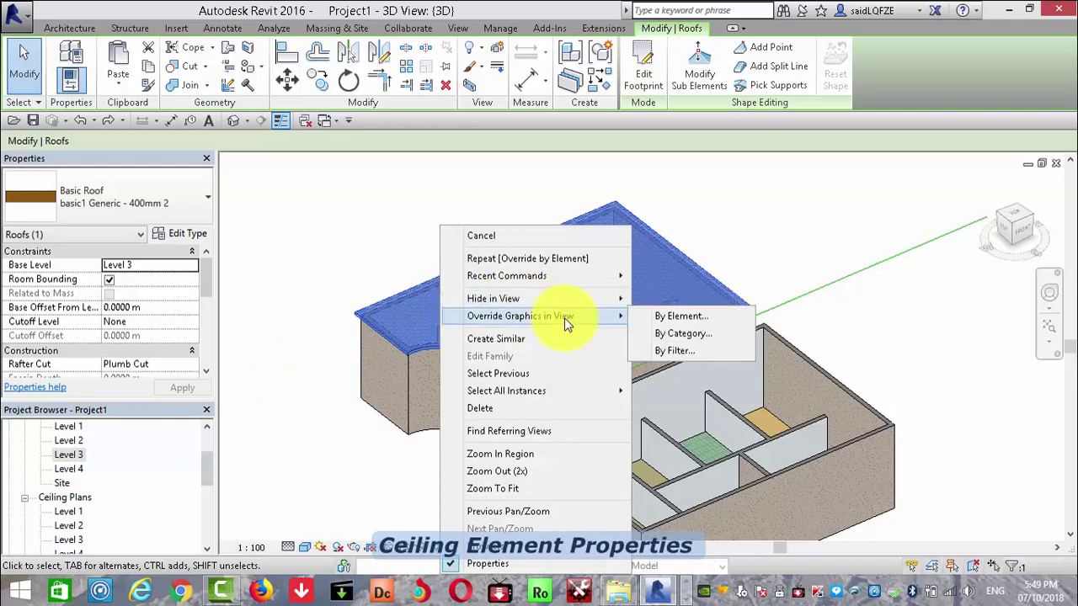
pyautogui.click(682, 315)
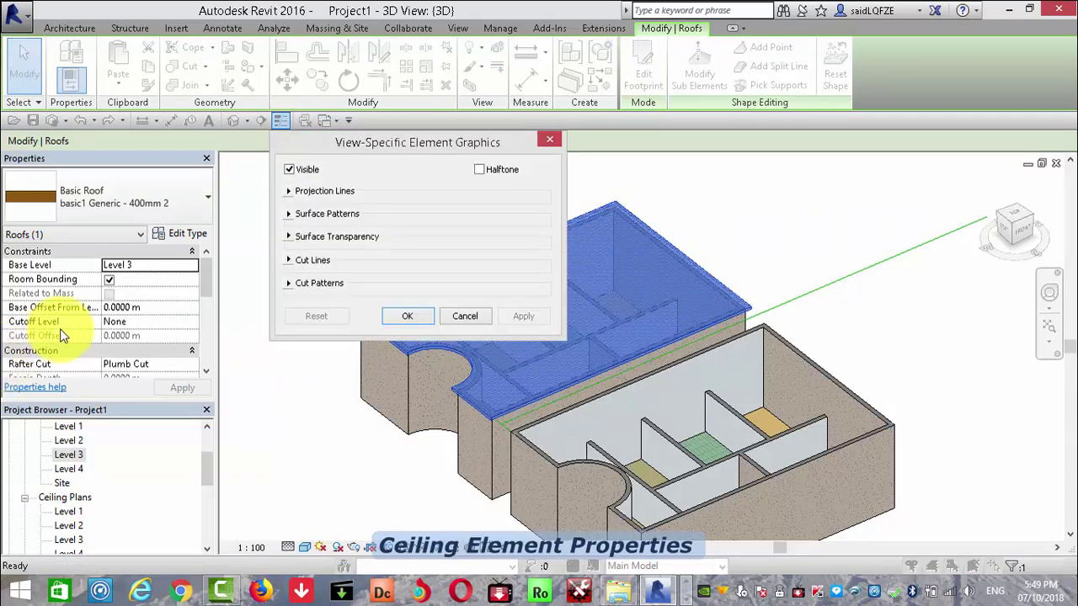
pyautogui.click(287, 190)
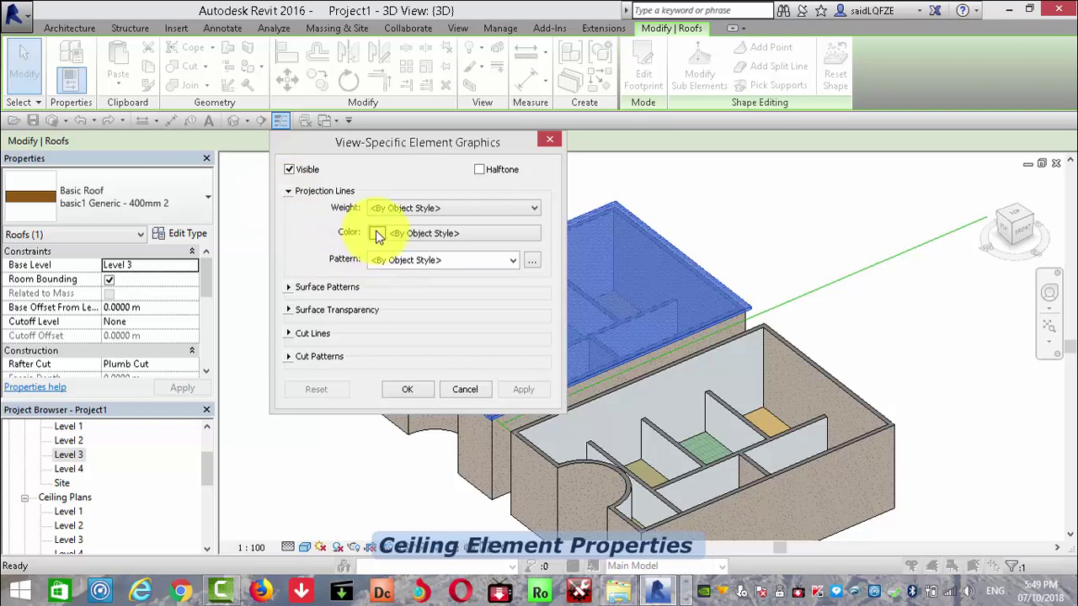
pyautogui.click(439, 234)
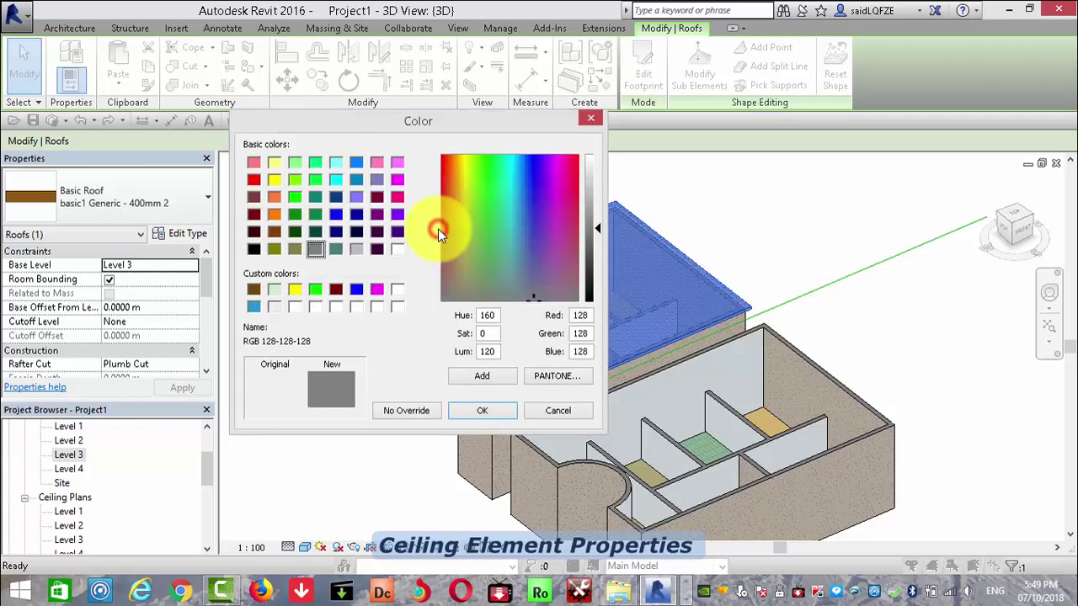
pyautogui.click(298, 291)
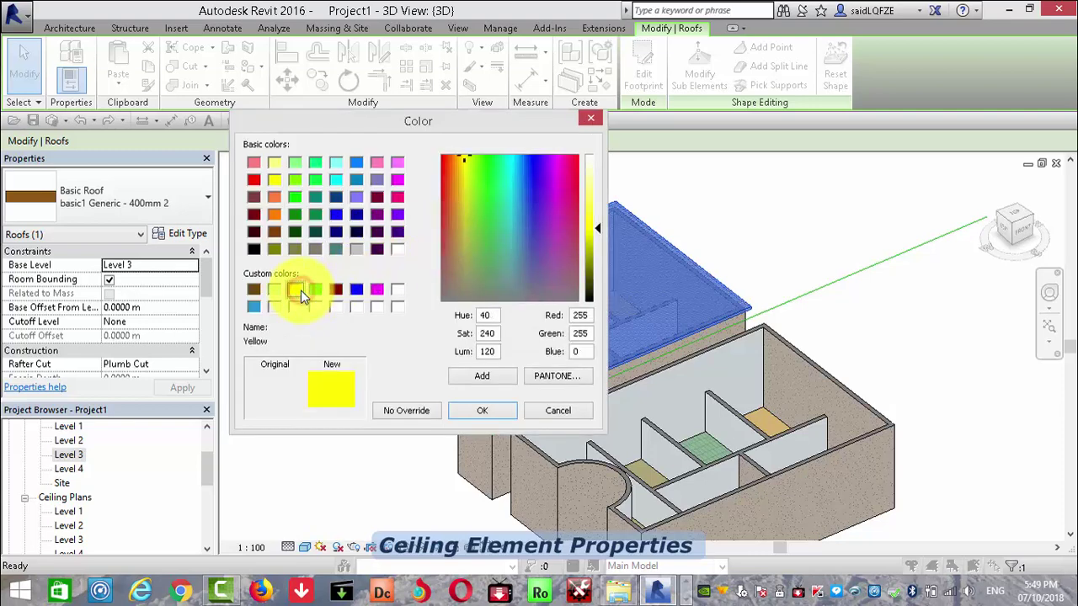
pyautogui.click(484, 411)
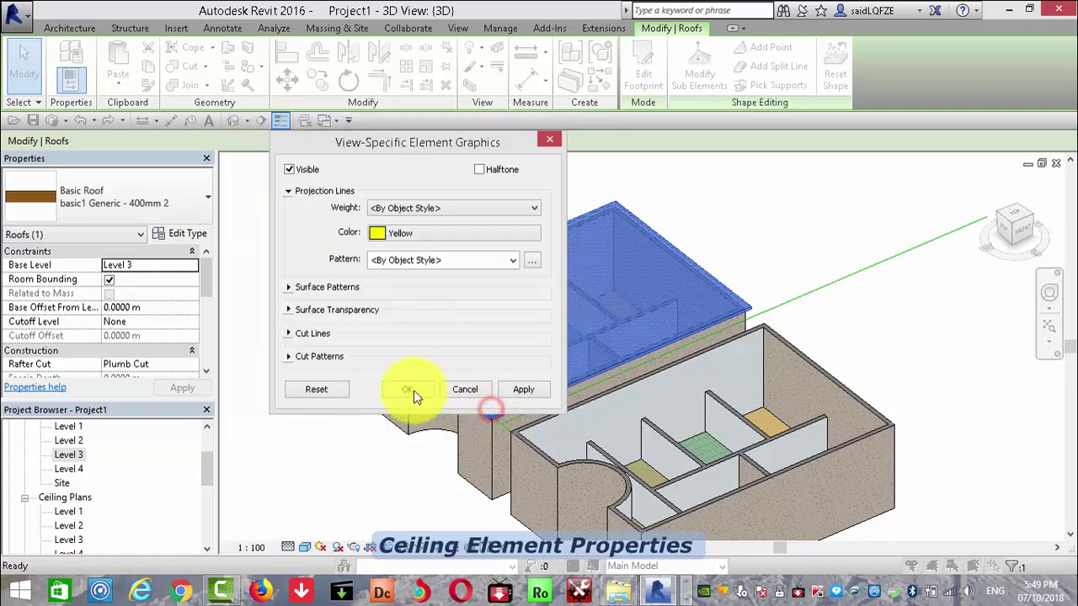
pyautogui.click(409, 389)
pyautogui.click(301, 290)
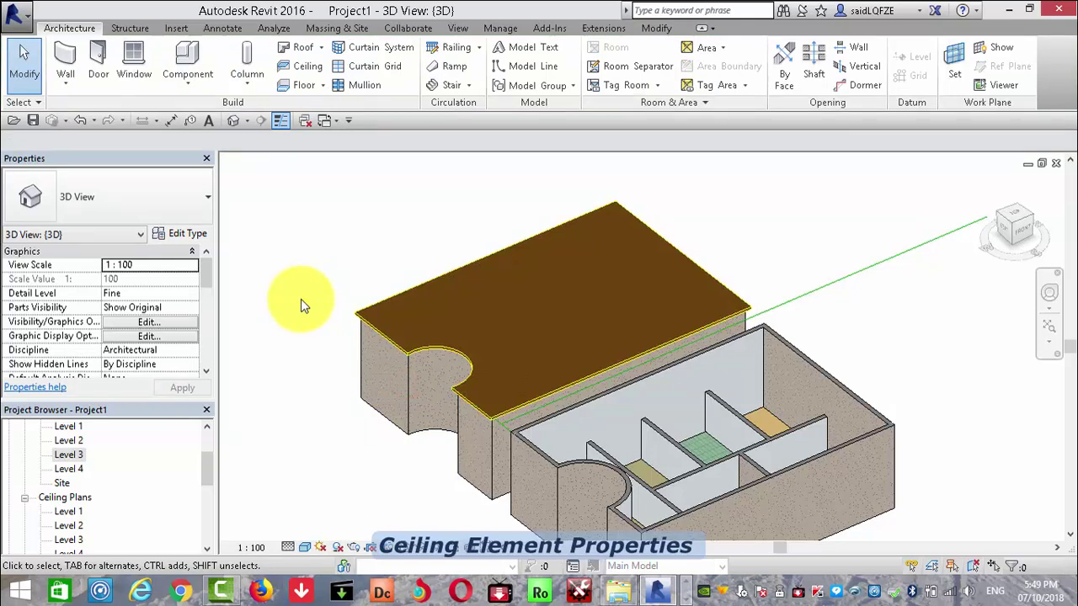
# Set the roof's By Element projection line weight override to 8, applying and closing.
pyautogui.click(525, 242)
pyautogui.rightClick(527, 244)
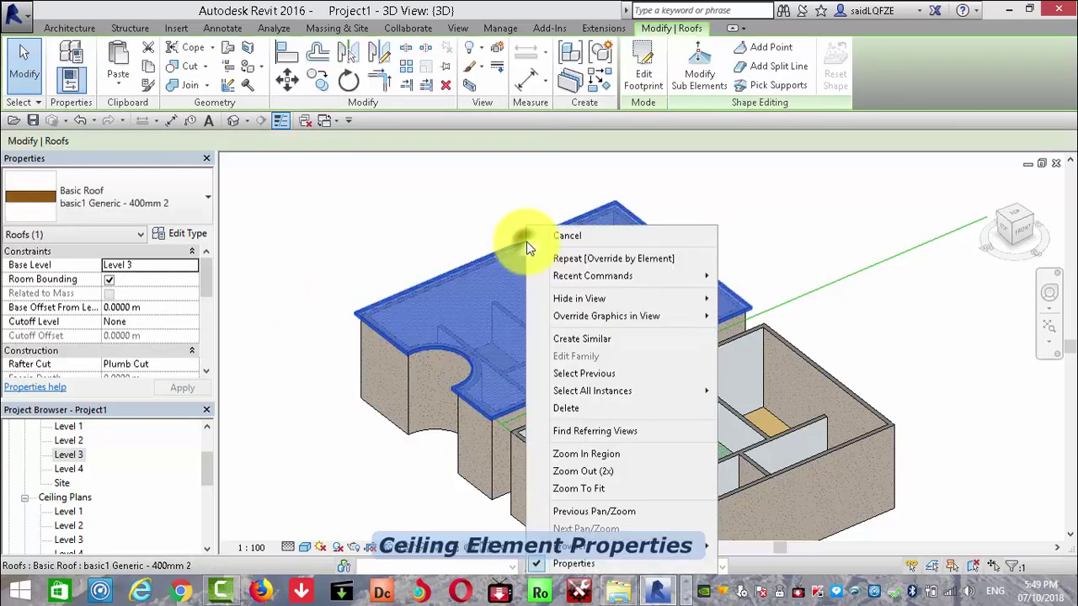
pyautogui.click(621, 316)
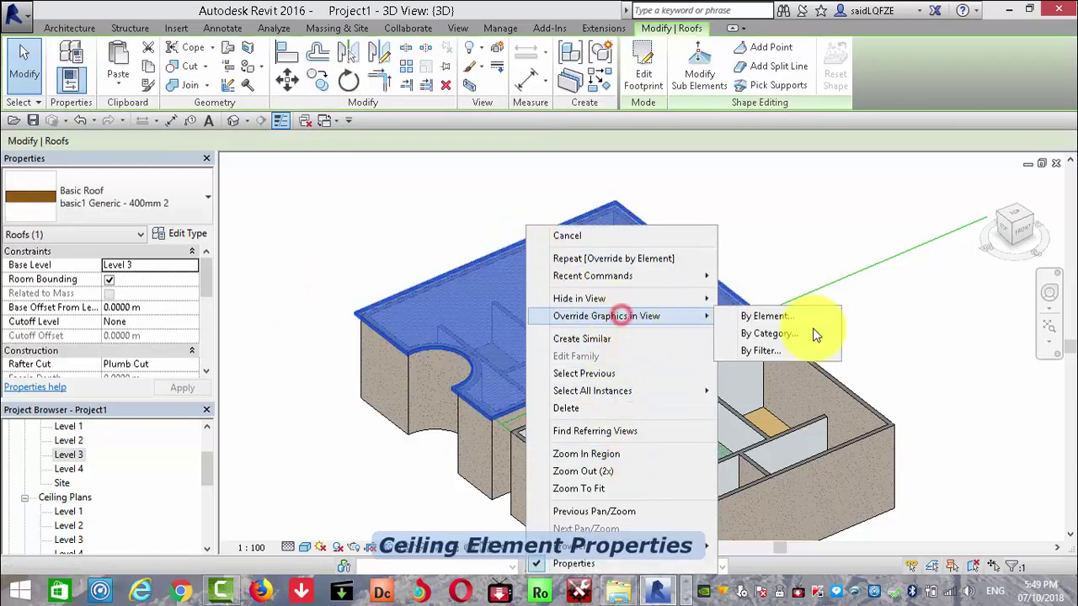
pyautogui.click(829, 317)
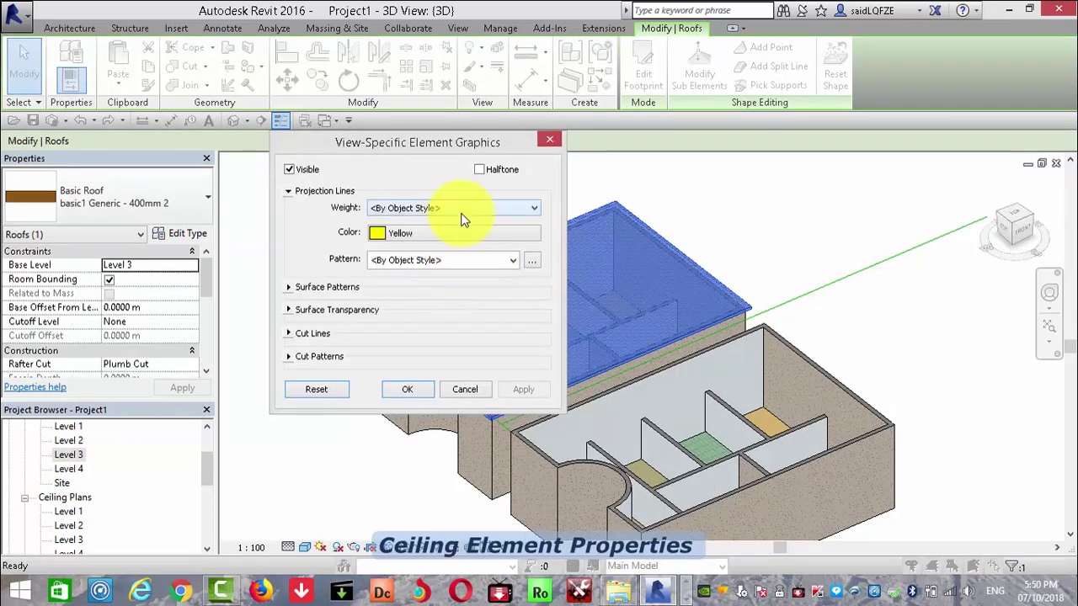
pyautogui.click(461, 208)
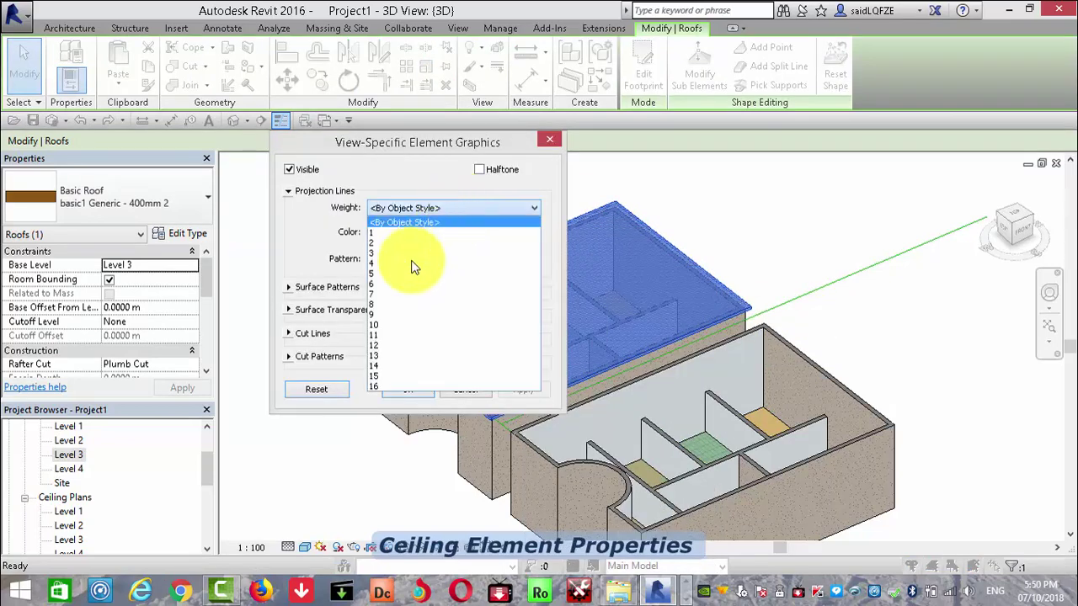
pyautogui.click(376, 306)
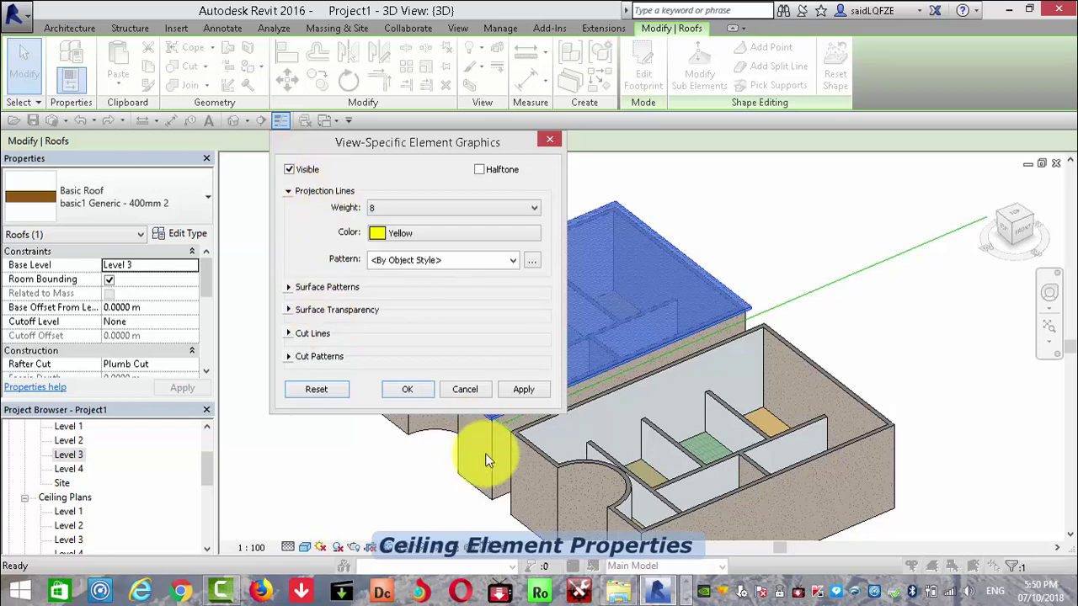
pyautogui.click(521, 389)
pyautogui.click(407, 389)
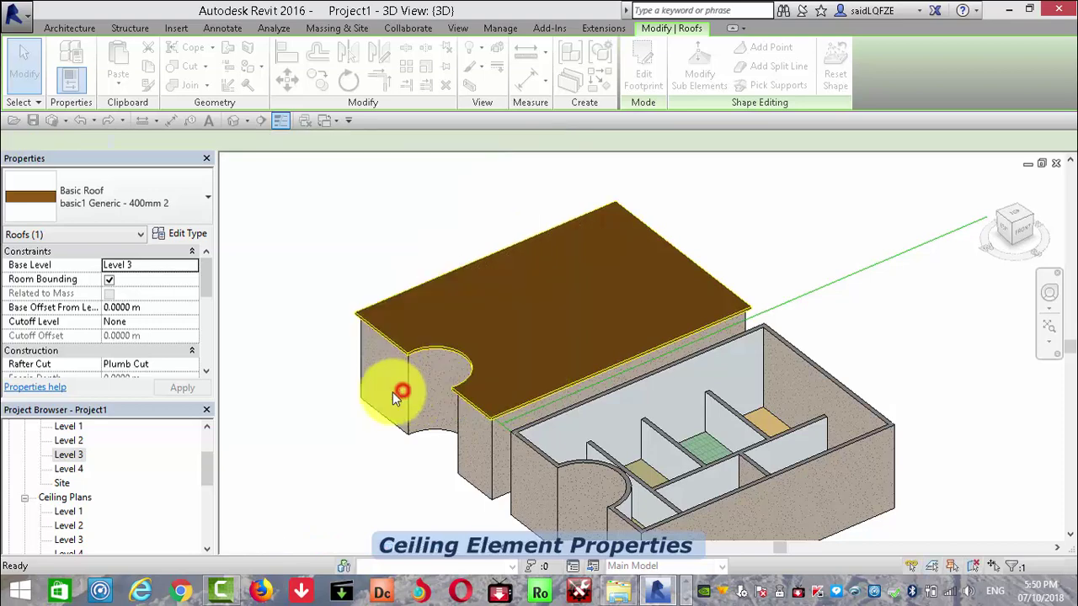
# Turn off Thin Lines so the roof's yellow edges show at full weight, then zoom in to check them.
pyautogui.click(314, 364)
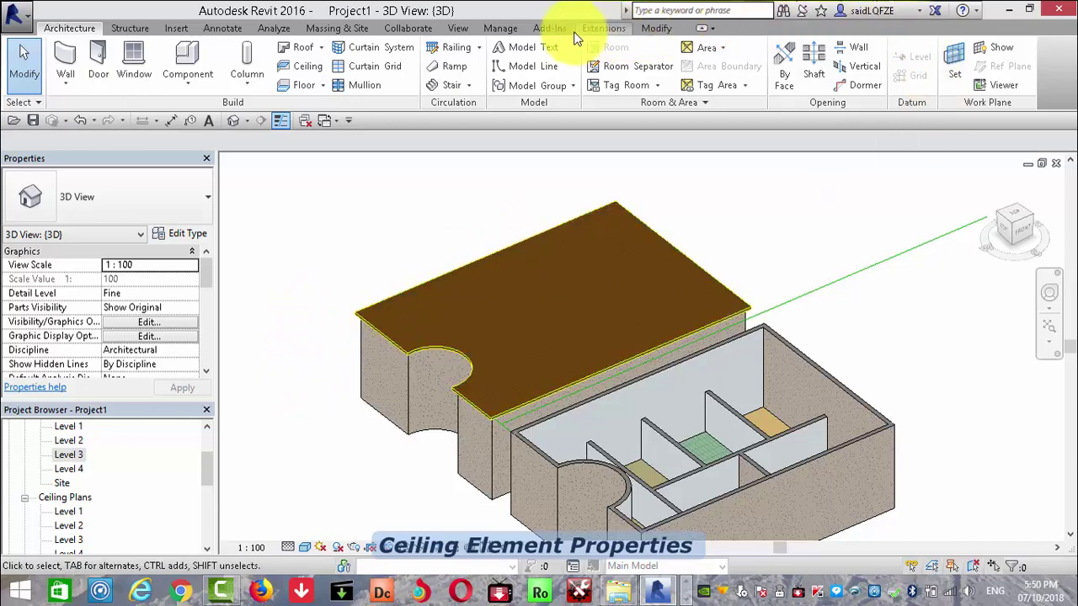
pyautogui.click(457, 30)
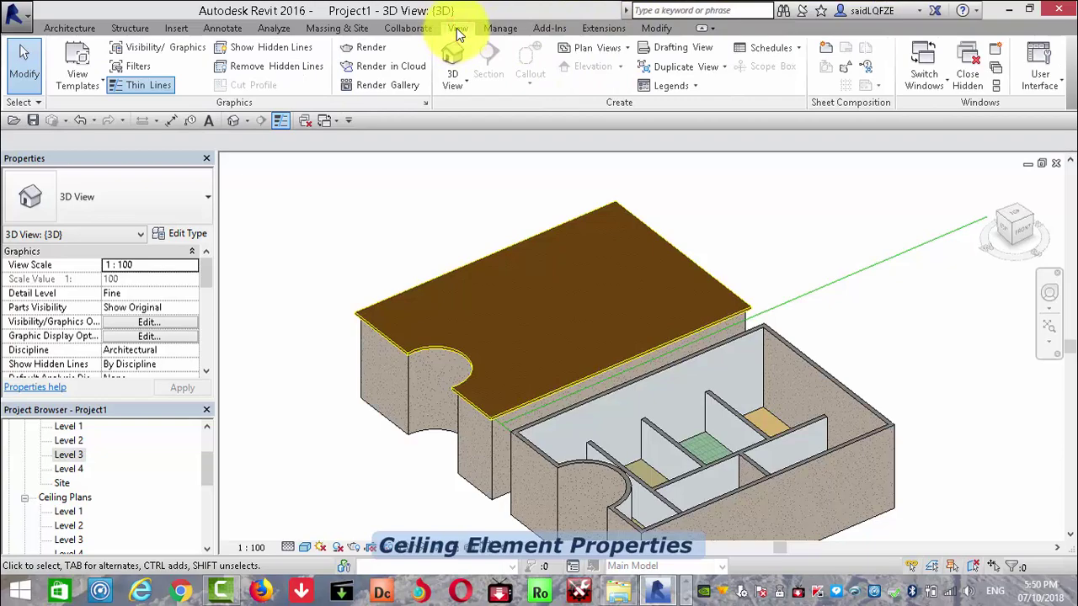
pyautogui.click(134, 88)
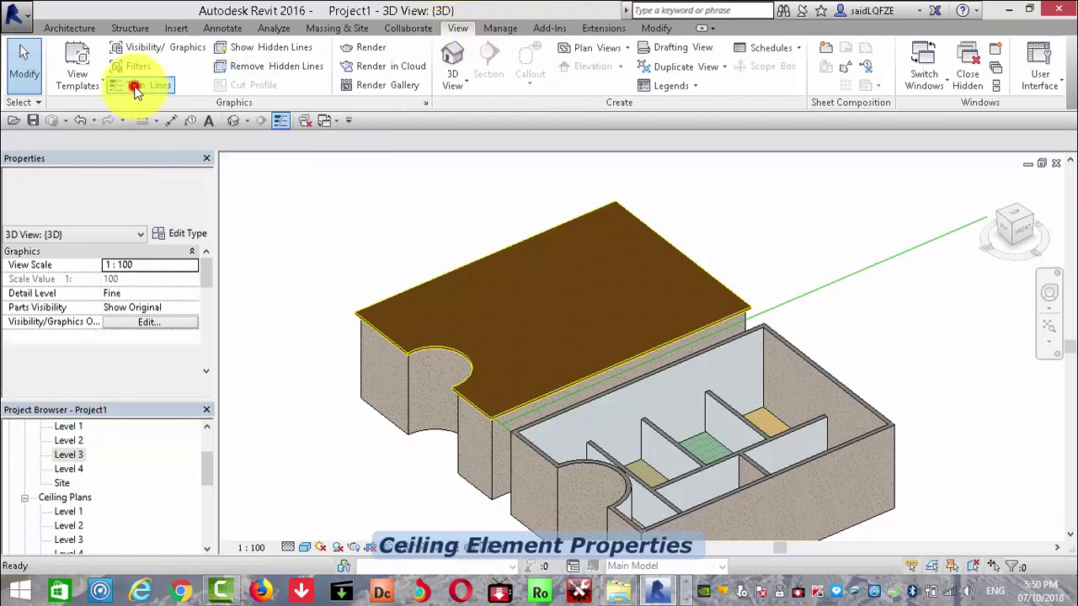
pyautogui.scroll(3, 362, 369)
pyautogui.moveTo(256, 420); pyautogui.dragTo(251, 501, button='middle')
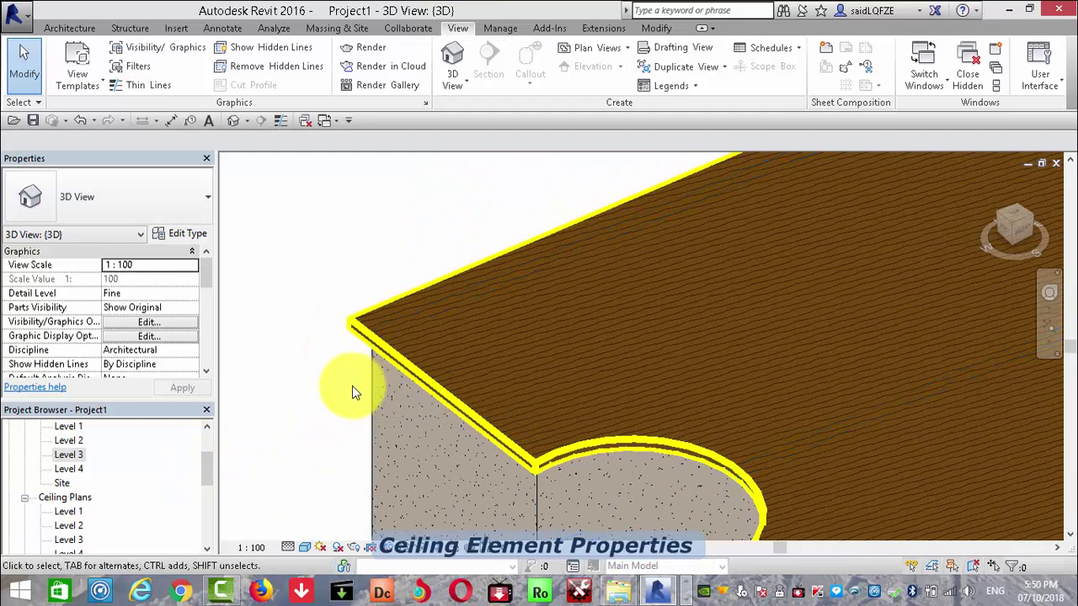
pyautogui.scroll(-3, 350, 317)
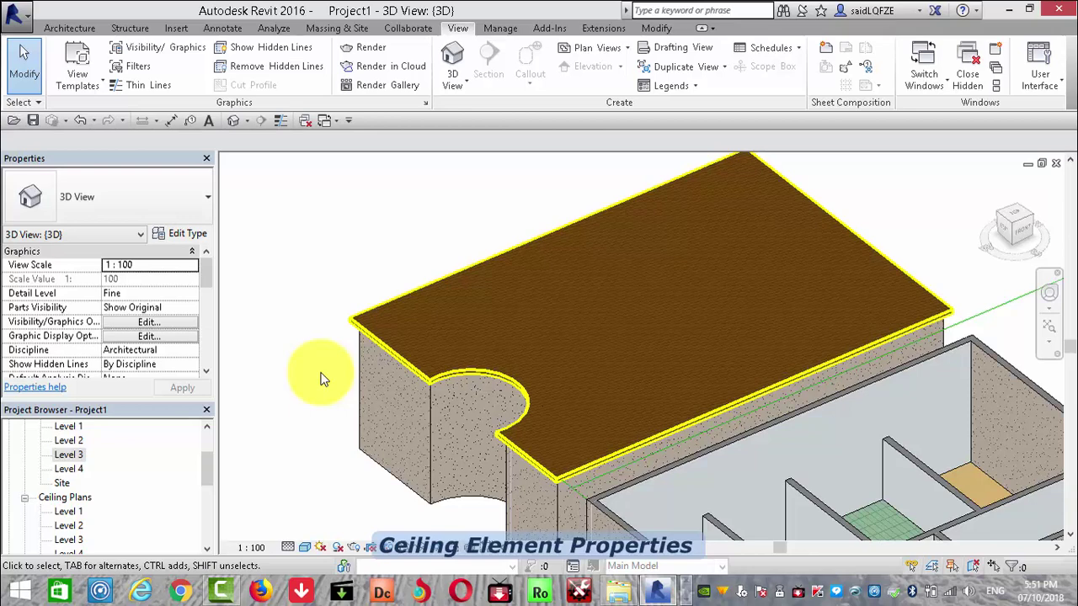
# Reset the roof's element graphics overrides and re-pick yellow for its edge lines.
pyautogui.rightClick(427, 323)
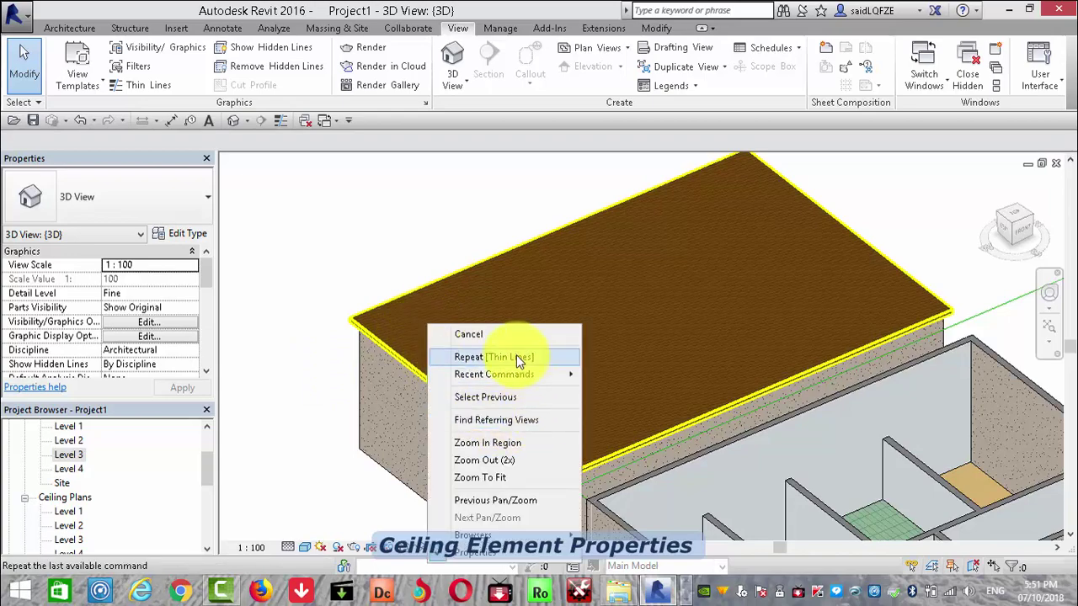
pyautogui.click(484, 333)
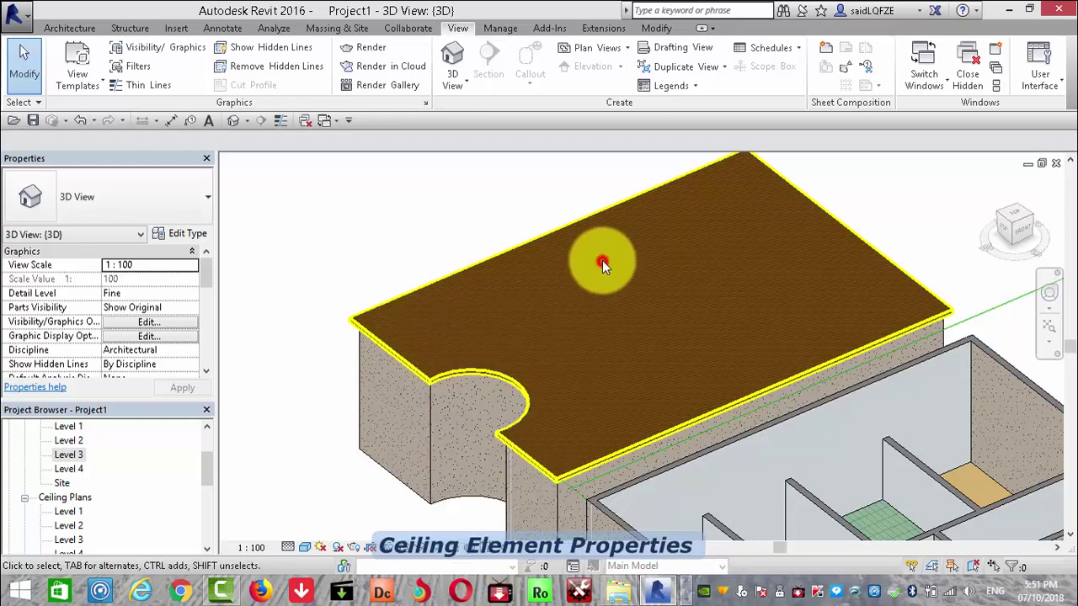
pyautogui.click(564, 232)
pyautogui.rightClick(564, 229)
pyautogui.moveTo(645, 316)
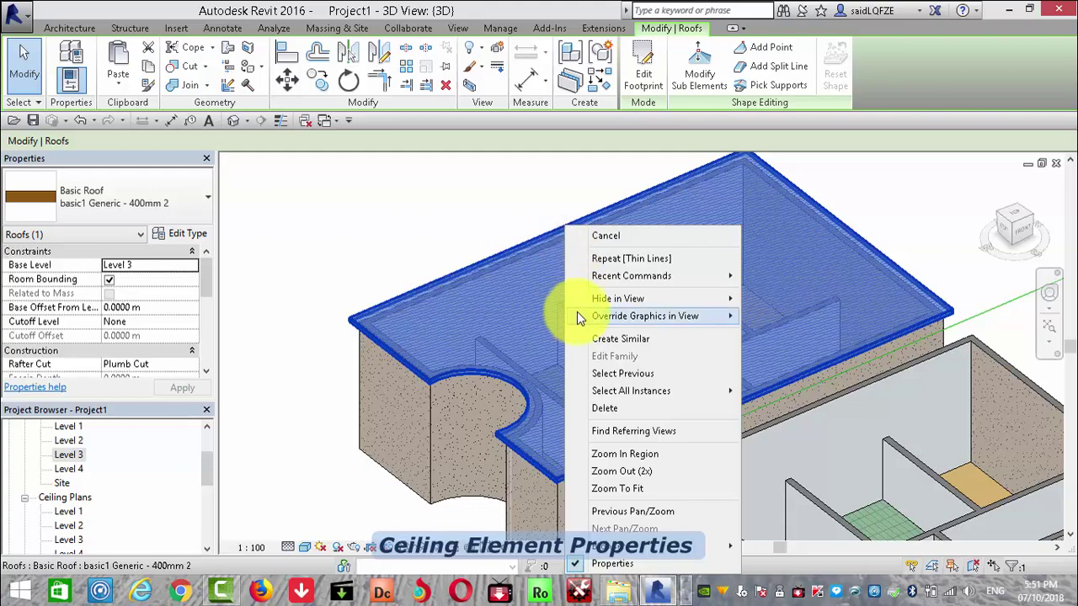
pyautogui.click(825, 315)
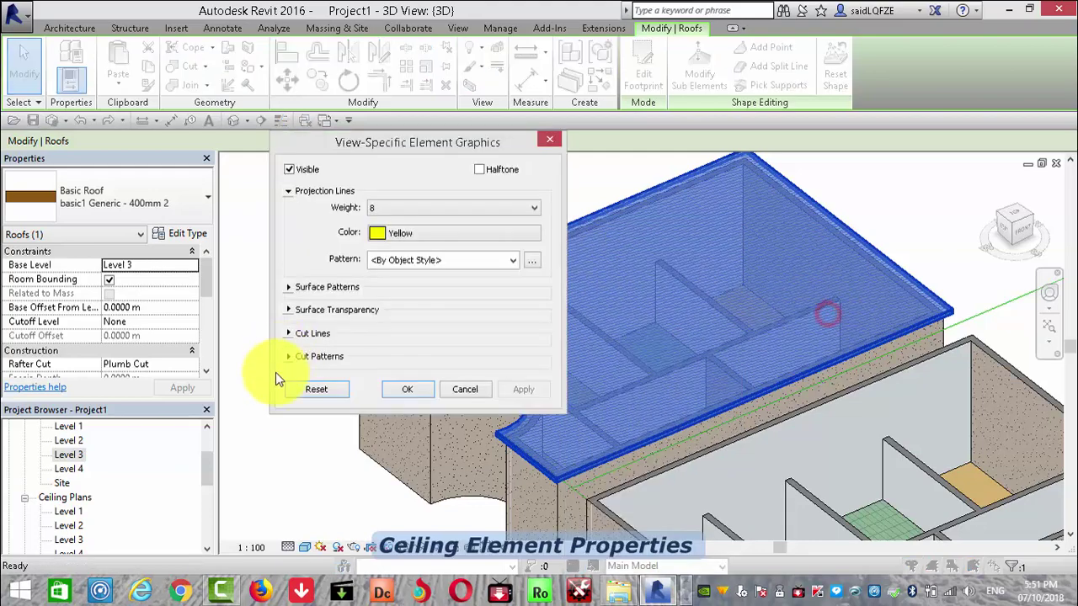
pyautogui.click(335, 388)
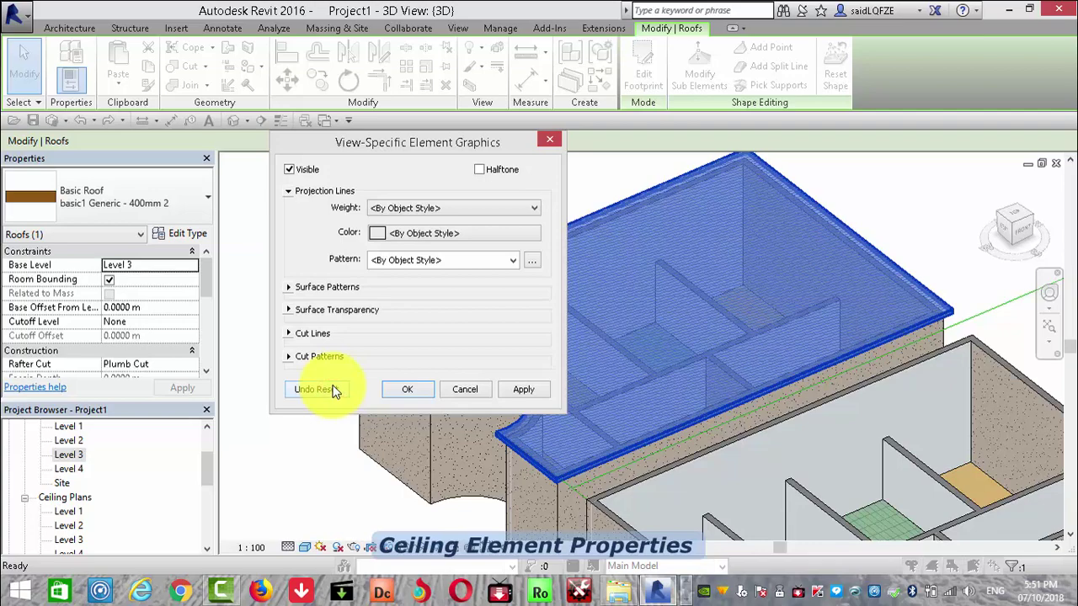
pyautogui.click(502, 243)
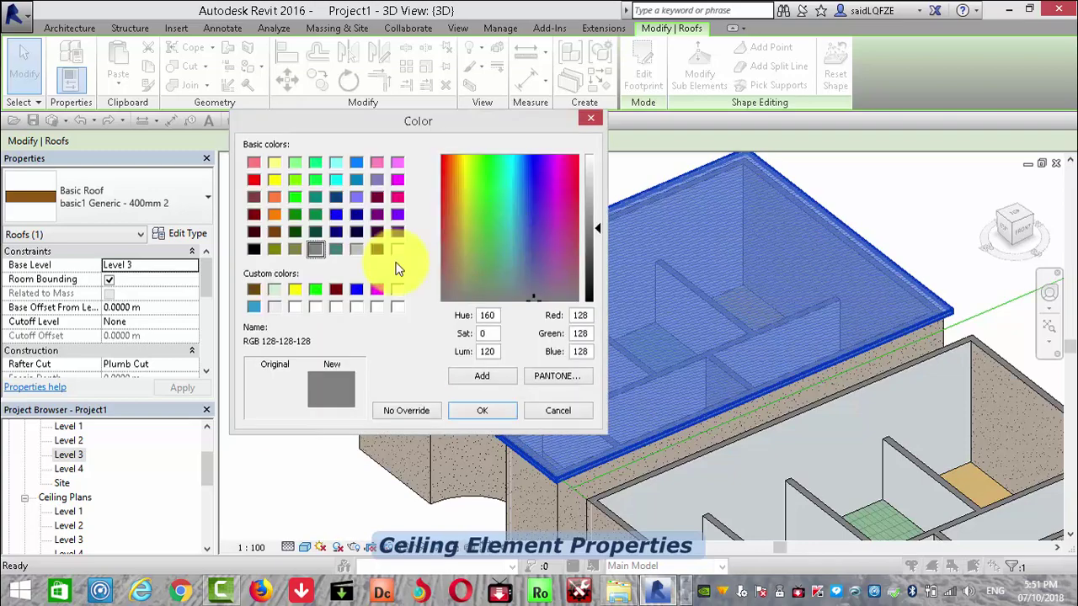
pyautogui.click(295, 289)
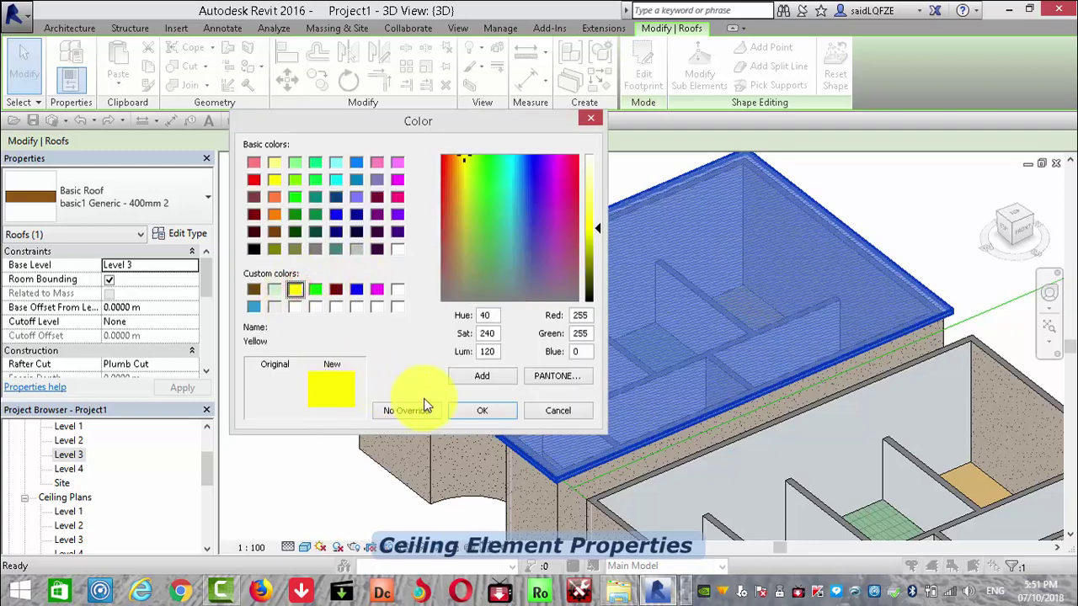
pyautogui.click(471, 409)
# Leave the line pattern unchanged, then reset and apply so the roof loses its yellow edges.
pyautogui.click(439, 260)
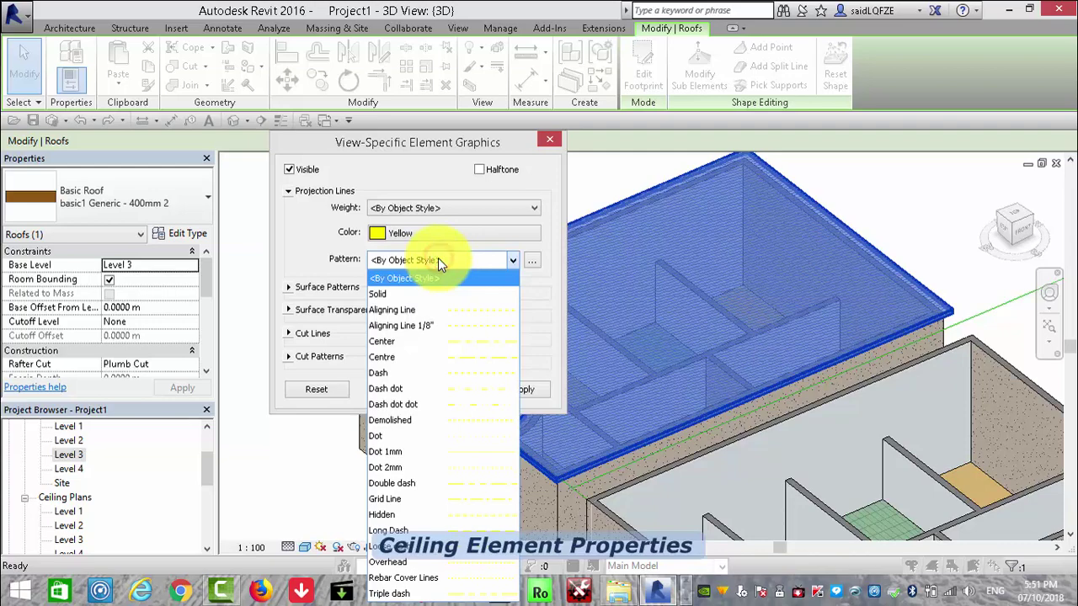
pyautogui.click(438, 260)
pyautogui.click(438, 260)
pyautogui.click(302, 240)
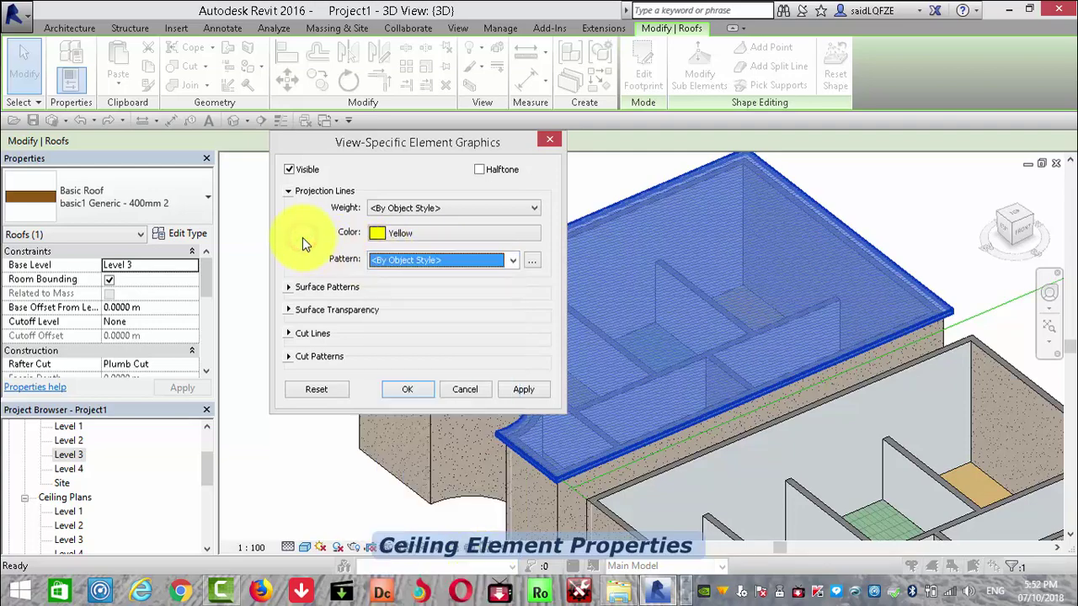
pyautogui.click(317, 389)
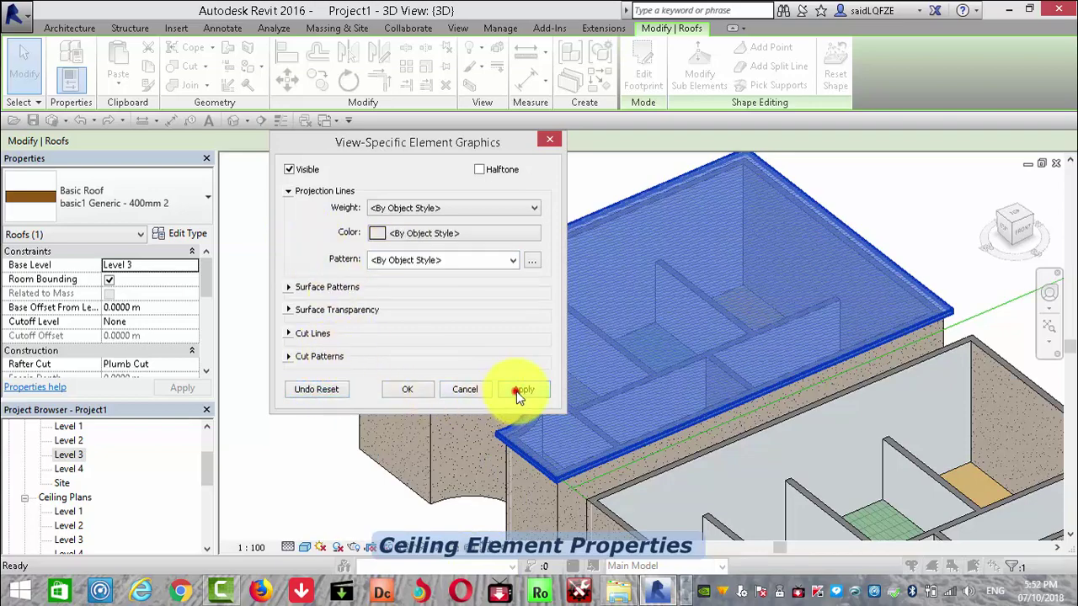
pyautogui.click(520, 390)
# Expand Surface Patterns, toggle its visibility override, and apply the roof's override.
pyautogui.click(289, 288)
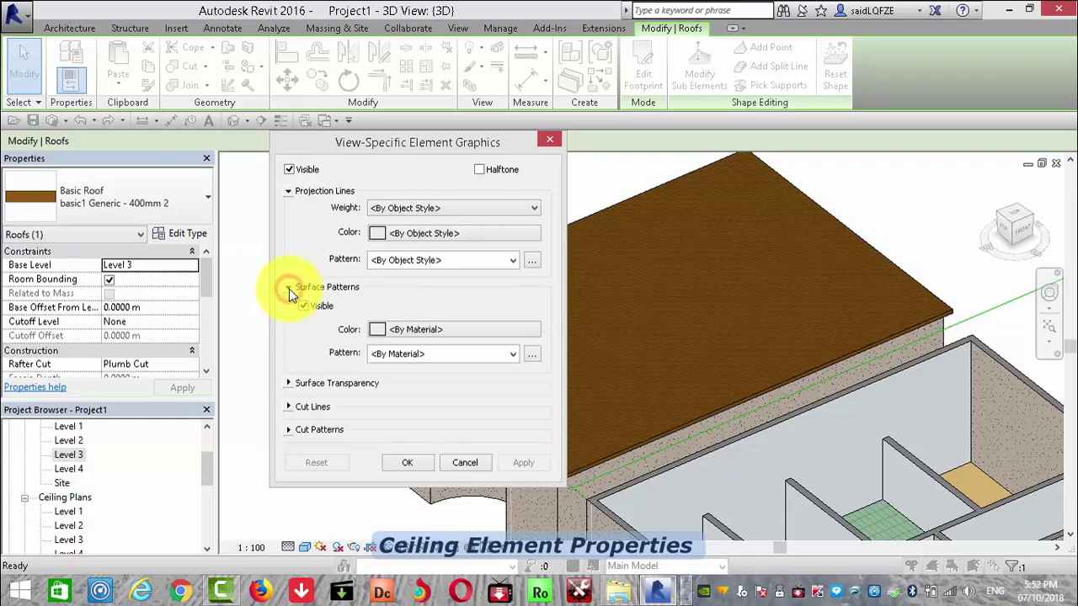
pyautogui.click(289, 192)
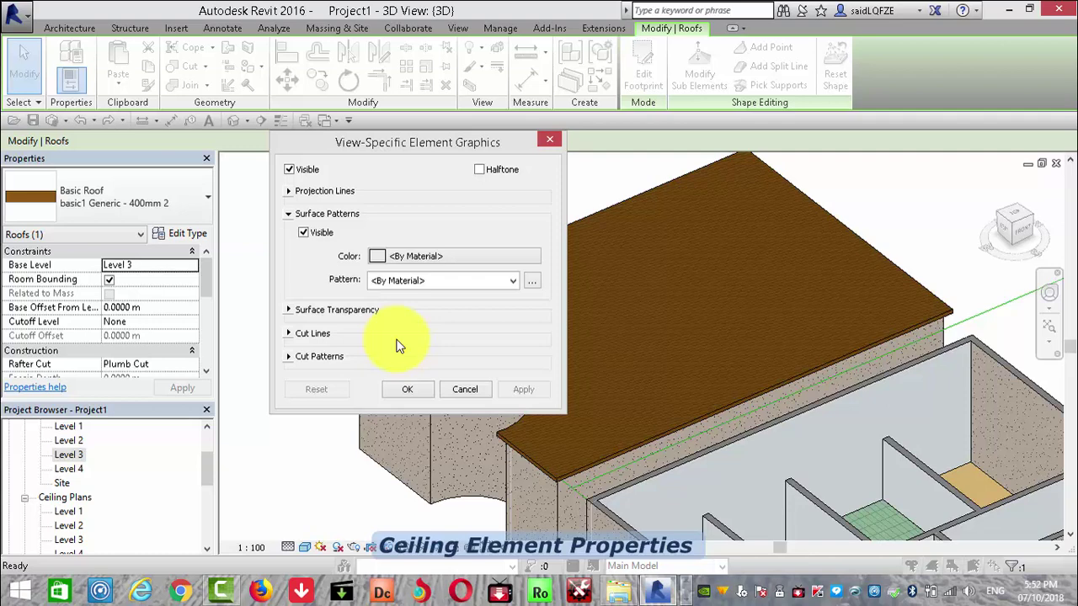
pyautogui.click(303, 233)
pyautogui.click(322, 241)
pyautogui.click(288, 215)
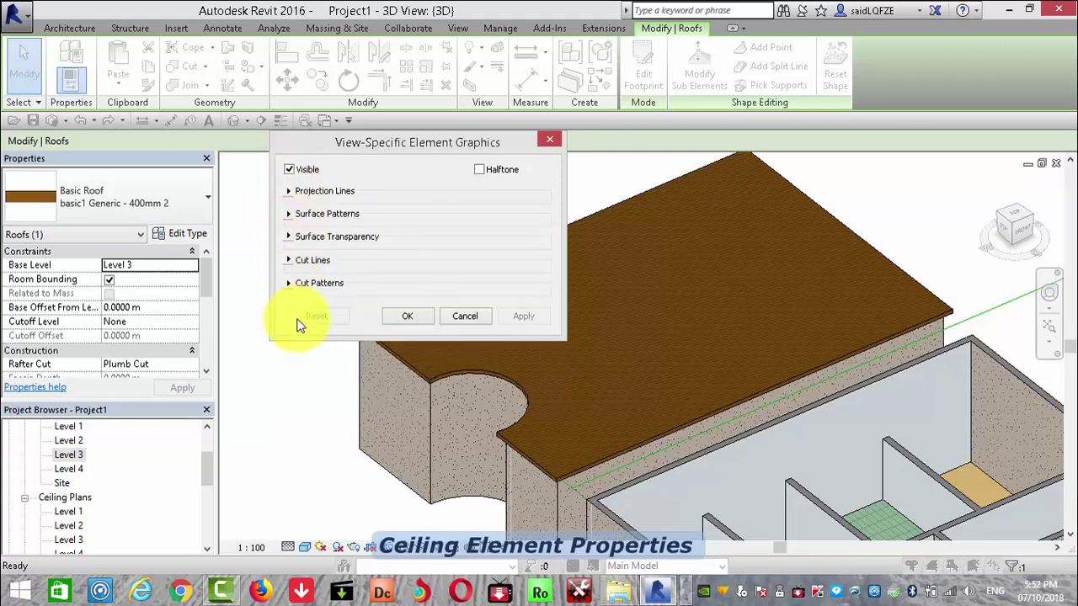
pyautogui.click(287, 214)
pyautogui.click(303, 231)
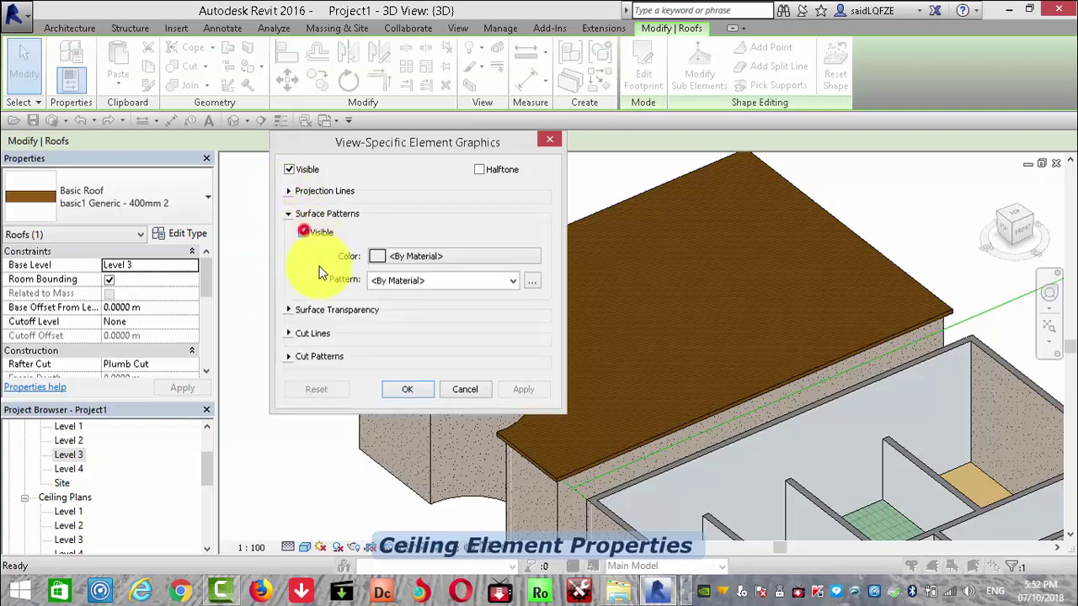
pyautogui.click(522, 389)
# Close the overrides dialog with OK and orbit in for a closer look at the roof.
pyautogui.click(409, 389)
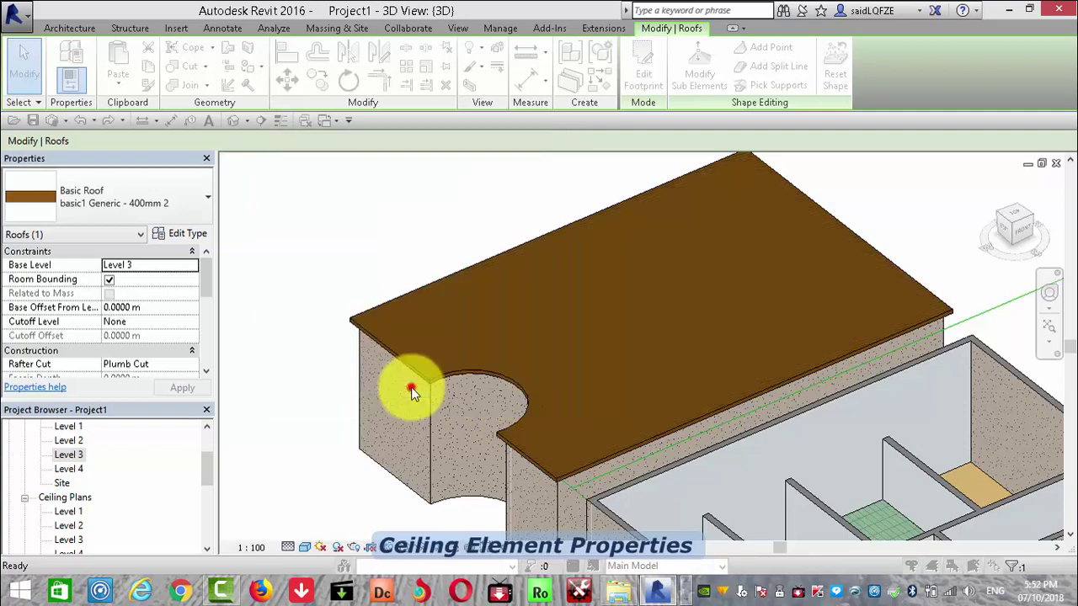
pyautogui.scroll(3, 253, 281)
pyautogui.moveTo(253, 281)
pyautogui.keyDown('shift'); pyautogui.mouseDown(button='middle')
pyautogui.moveTo(578, 361)
pyautogui.moveTo(362, 257)
pyautogui.mouseUp(button='middle'); pyautogui.keyUp('shift')
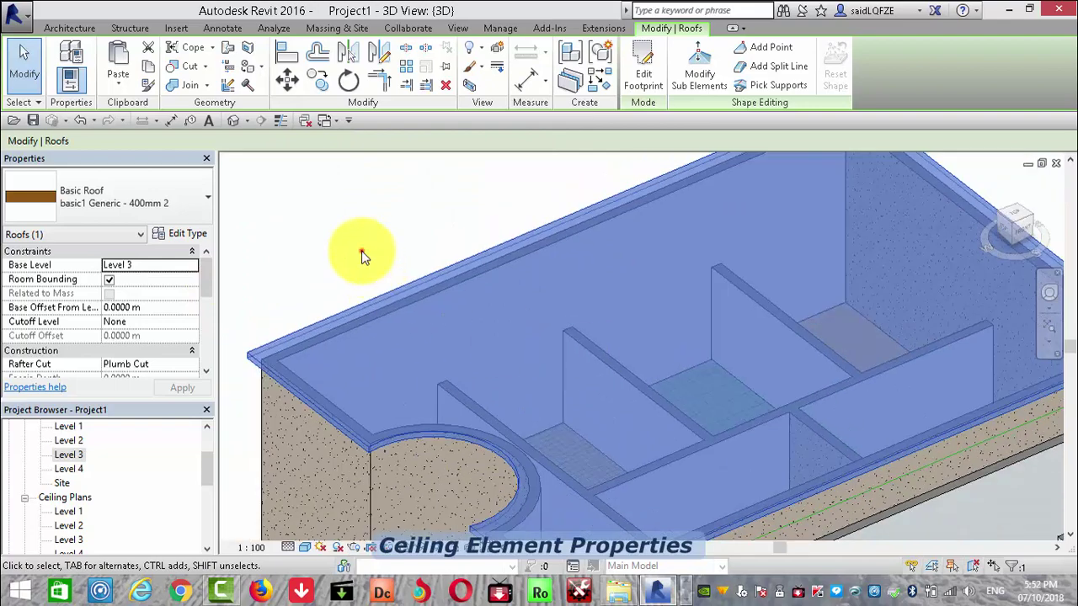
pyautogui.click(362, 257)
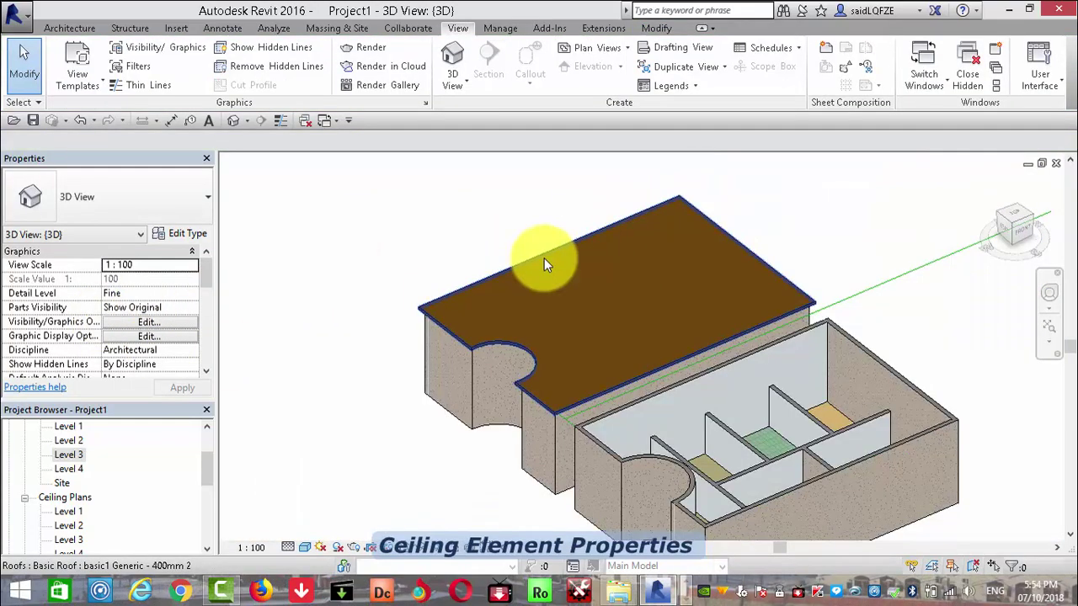
# Turn on Surface Patterns Visible in the roof's element graphics override.
pyautogui.click(544, 260)
pyautogui.rightClick(561, 279)
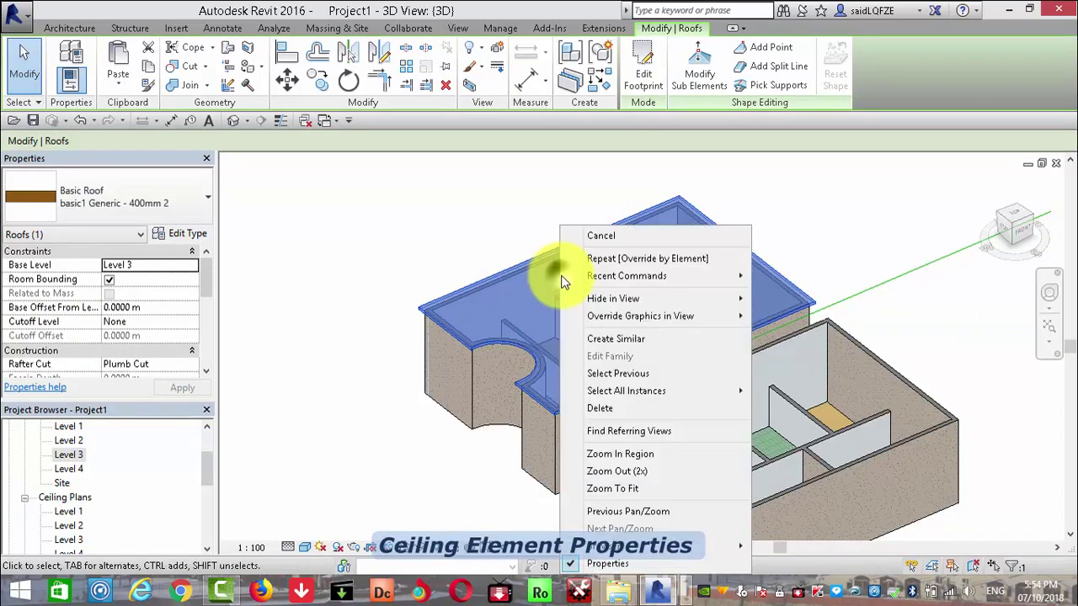
pyautogui.moveTo(640, 316)
pyautogui.click(799, 318)
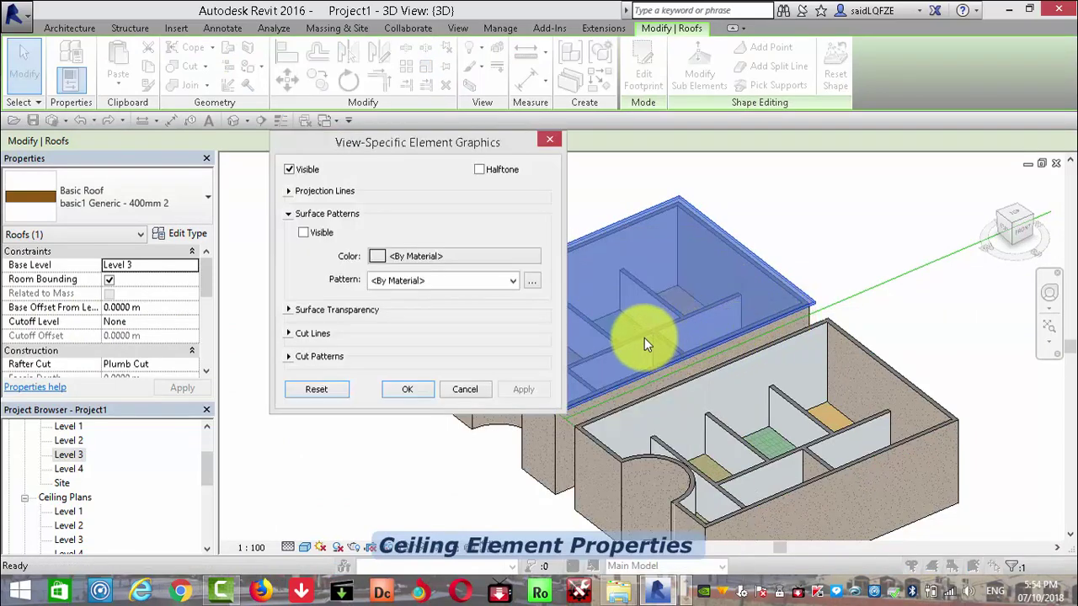
pyautogui.click(289, 191)
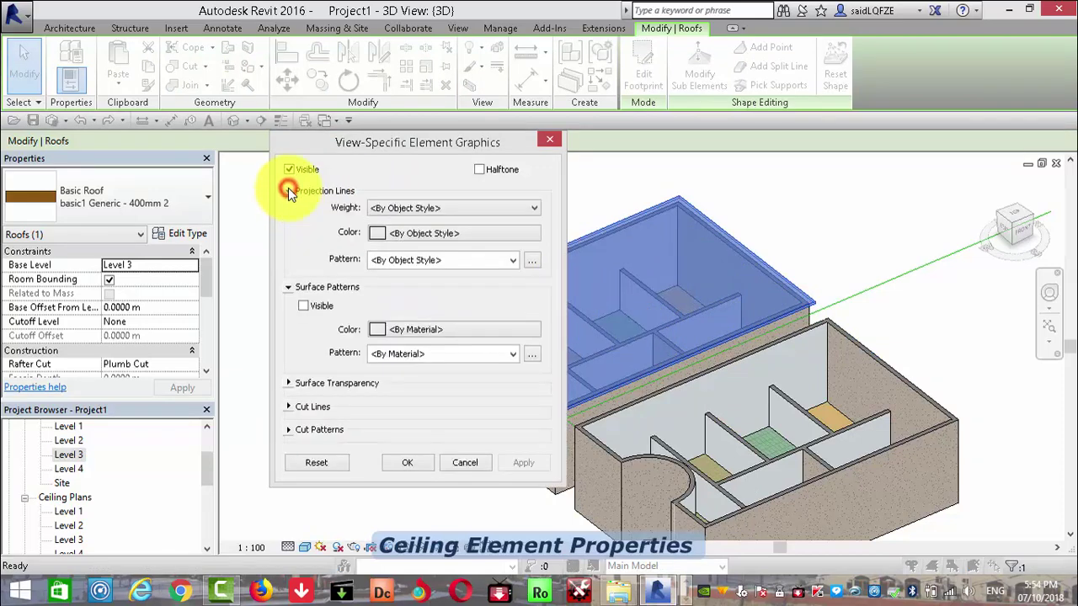
pyautogui.click(289, 192)
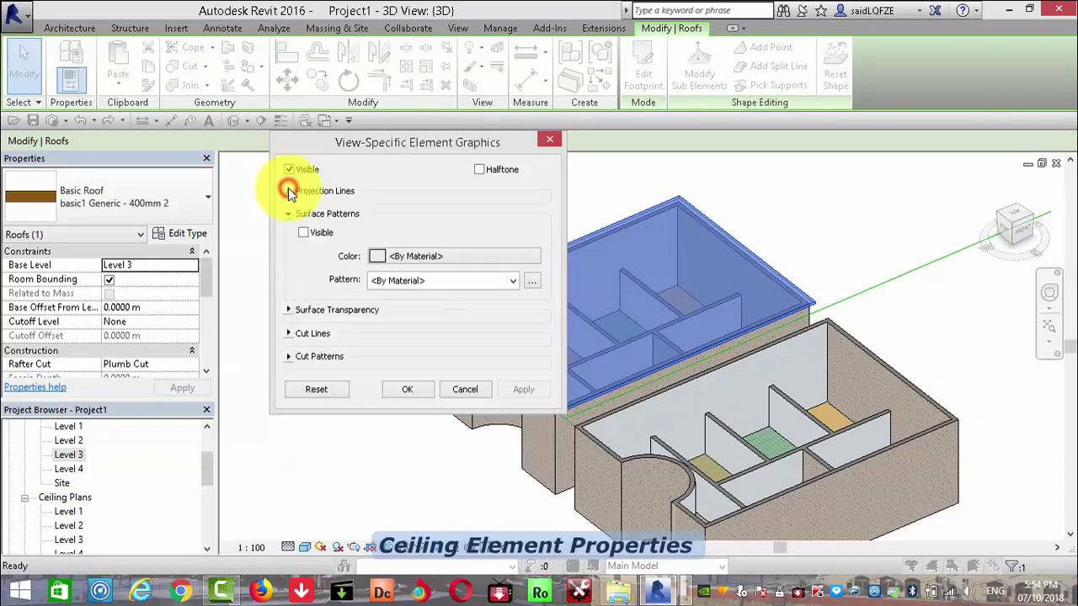
pyautogui.click(306, 237)
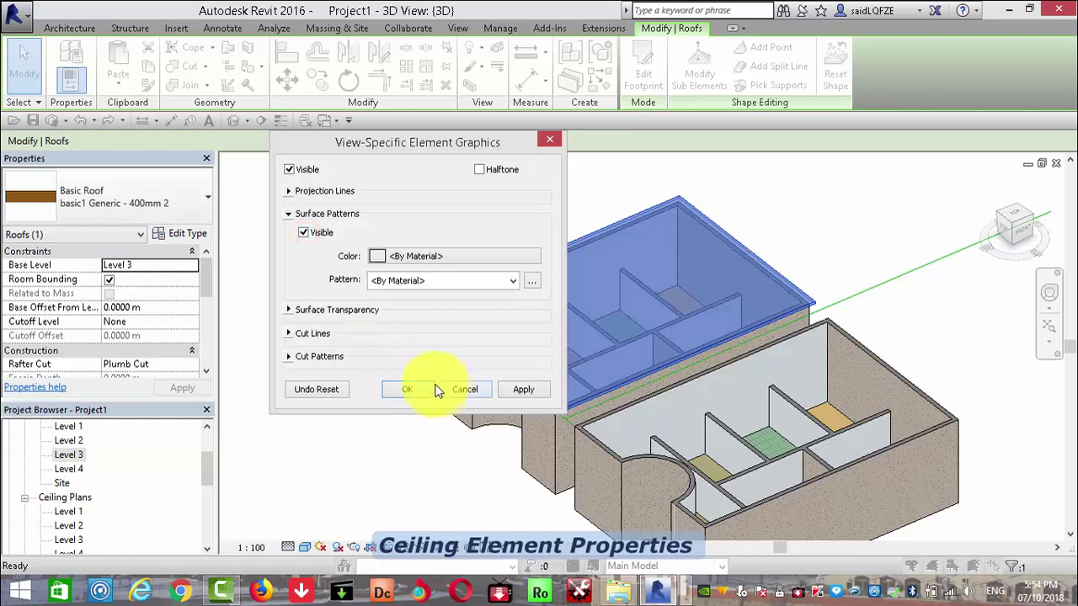
pyautogui.click(417, 388)
pyautogui.click(328, 313)
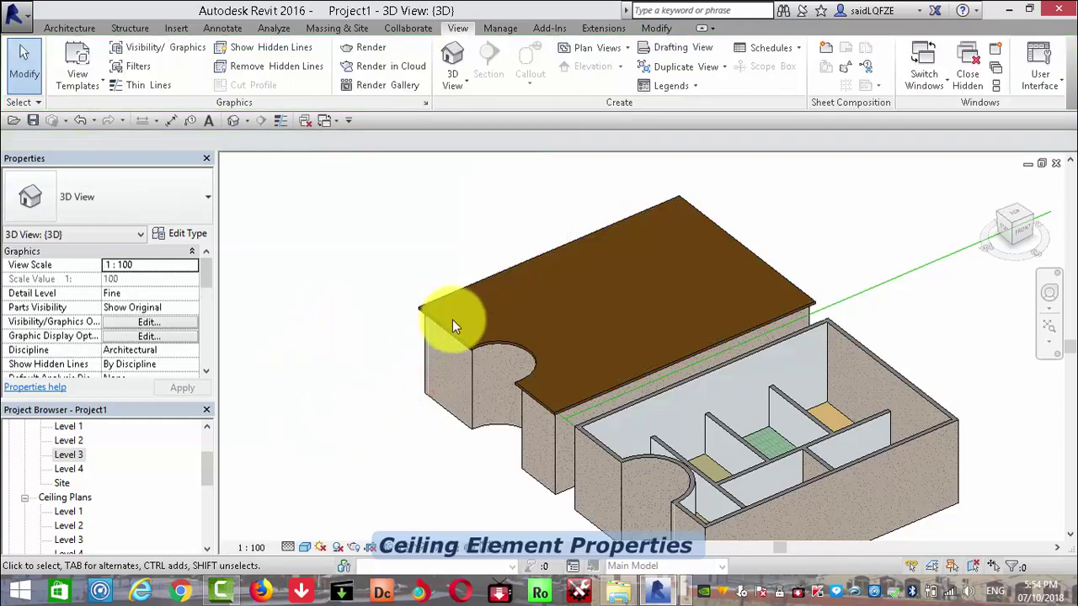
# Uncheck Visible in the roof's element graphics override to hide it in this 3D view.
pyautogui.scroll(3, 425, 318)
pyautogui.scroll(-2, 323, 322)
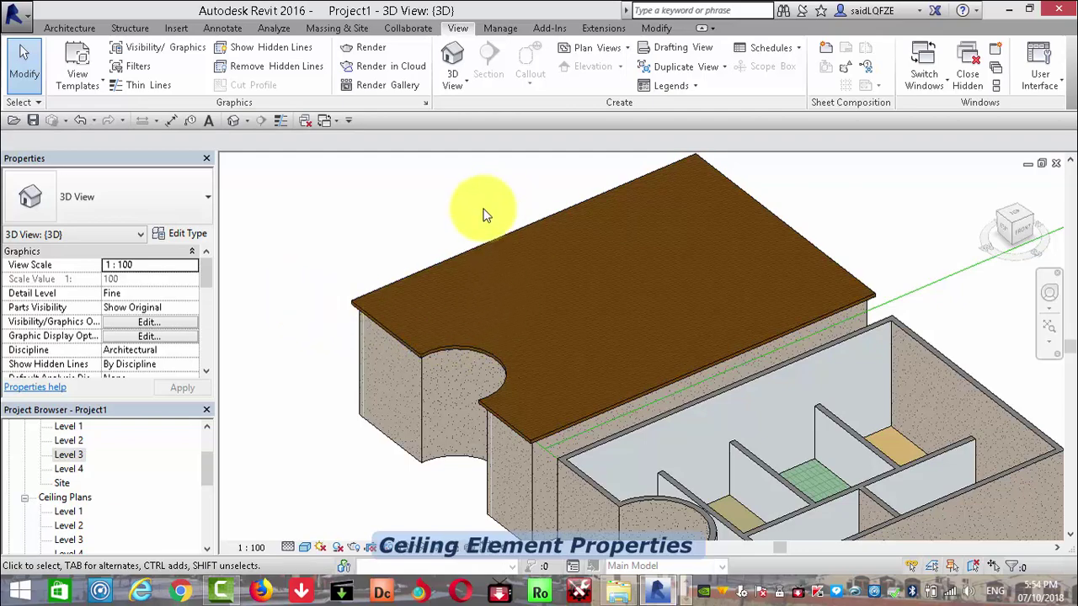
pyautogui.click(479, 249)
pyautogui.rightClick(478, 249)
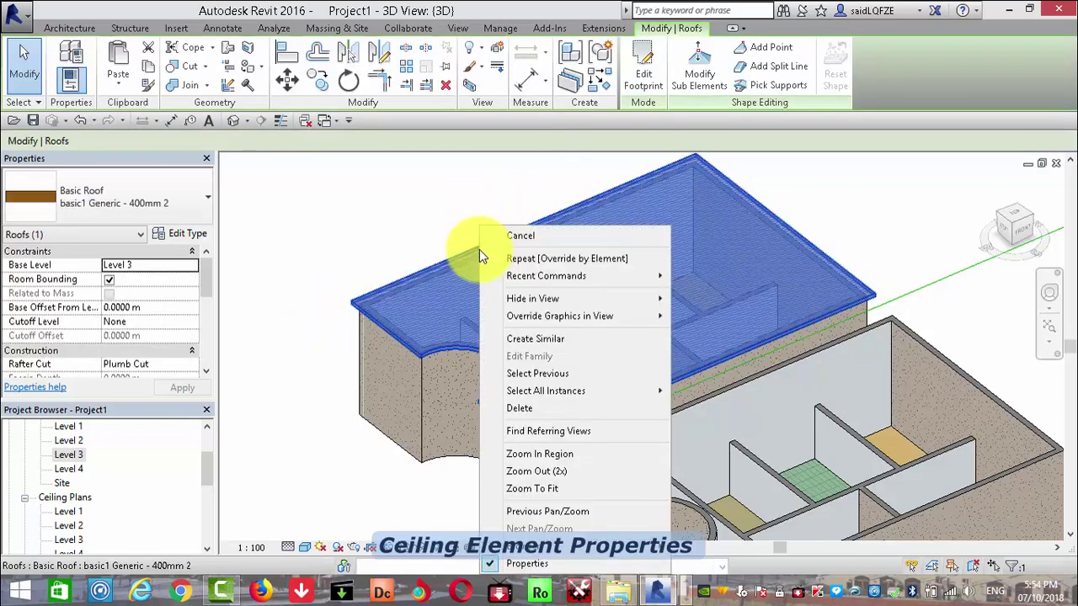
pyautogui.moveTo(559, 316)
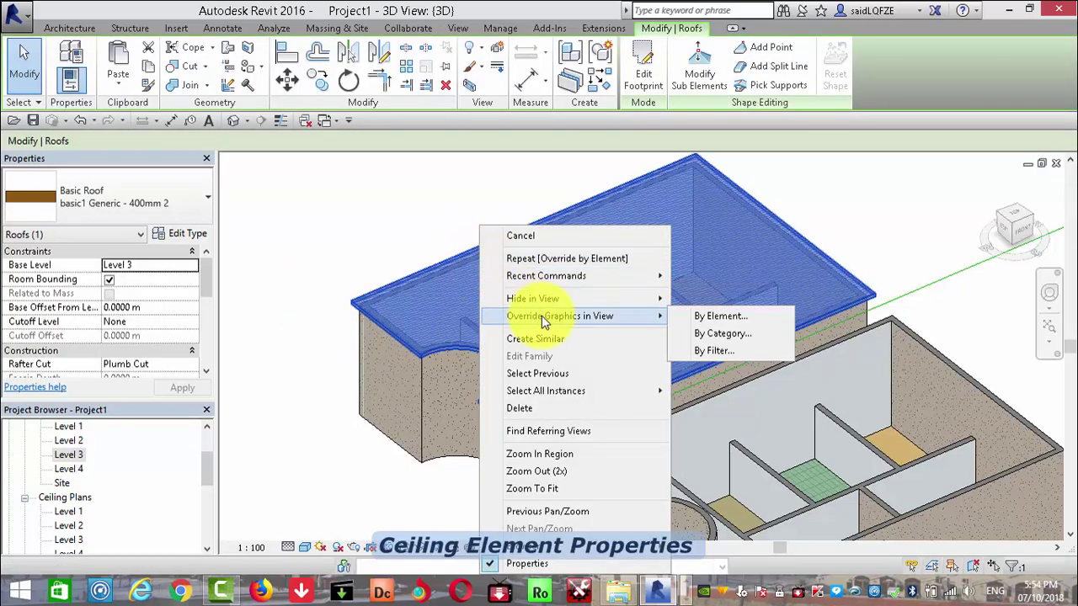
pyautogui.click(736, 316)
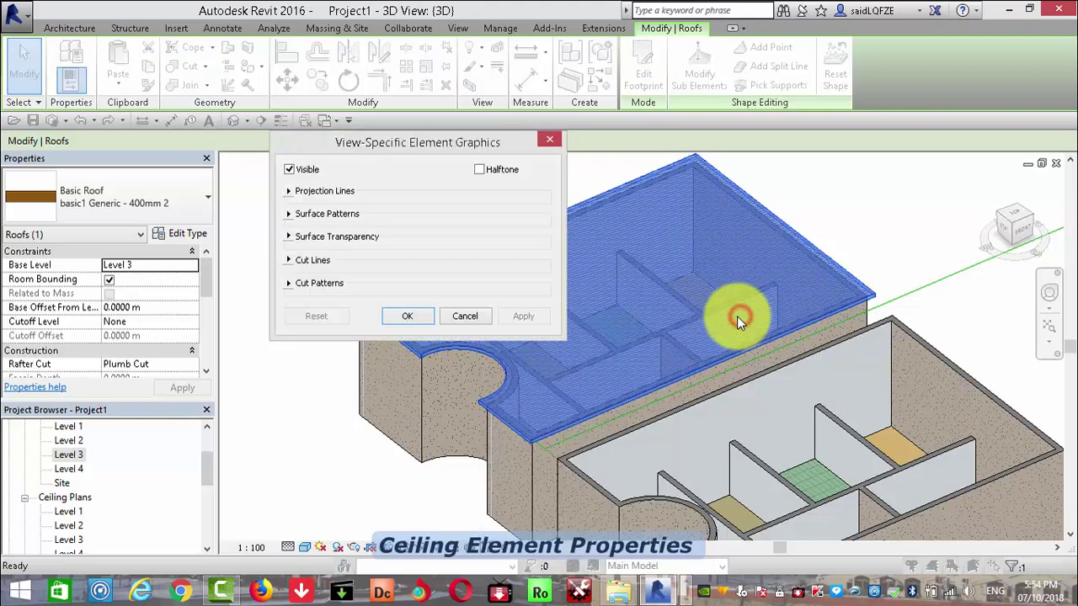
pyautogui.click(289, 169)
pyautogui.click(405, 316)
pyautogui.click(298, 224)
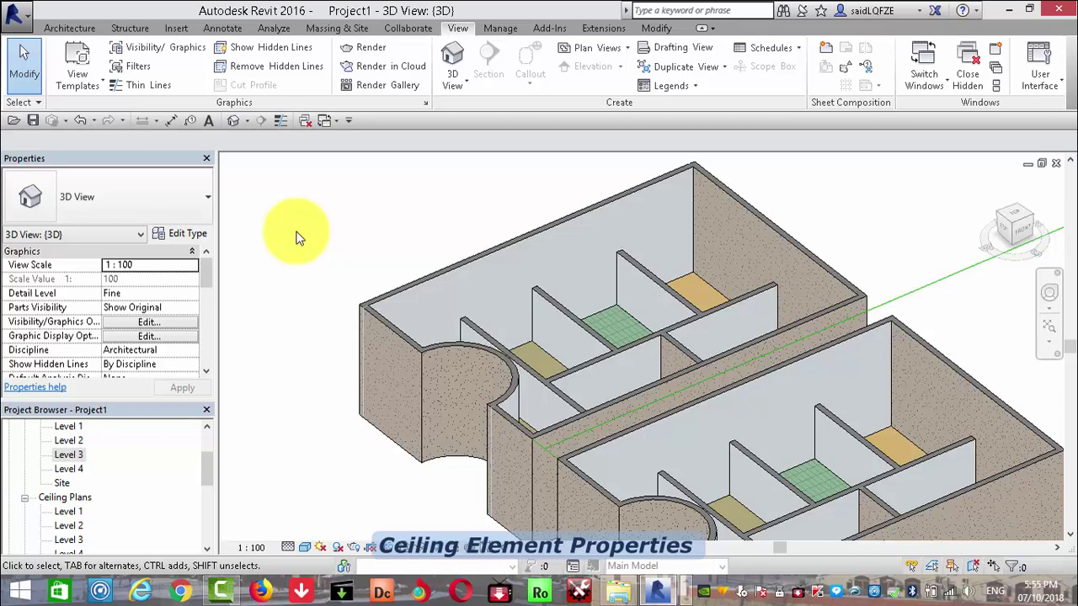
# Open and dismiss the view's shortcut menu at several spots in the canvas.
pyautogui.rightClick(324, 263)
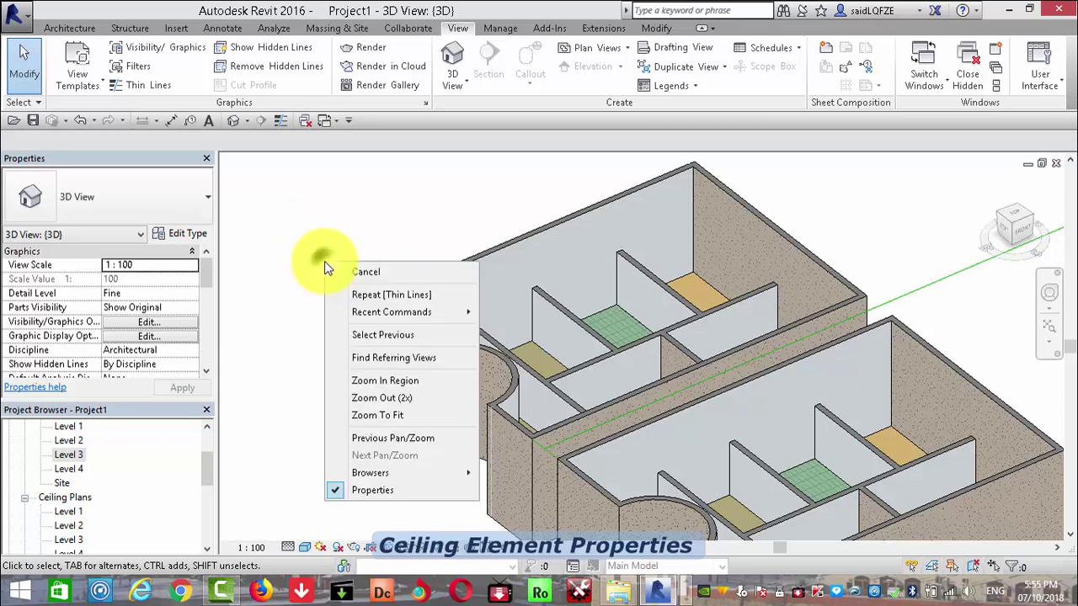
pyautogui.rightClick(271, 243)
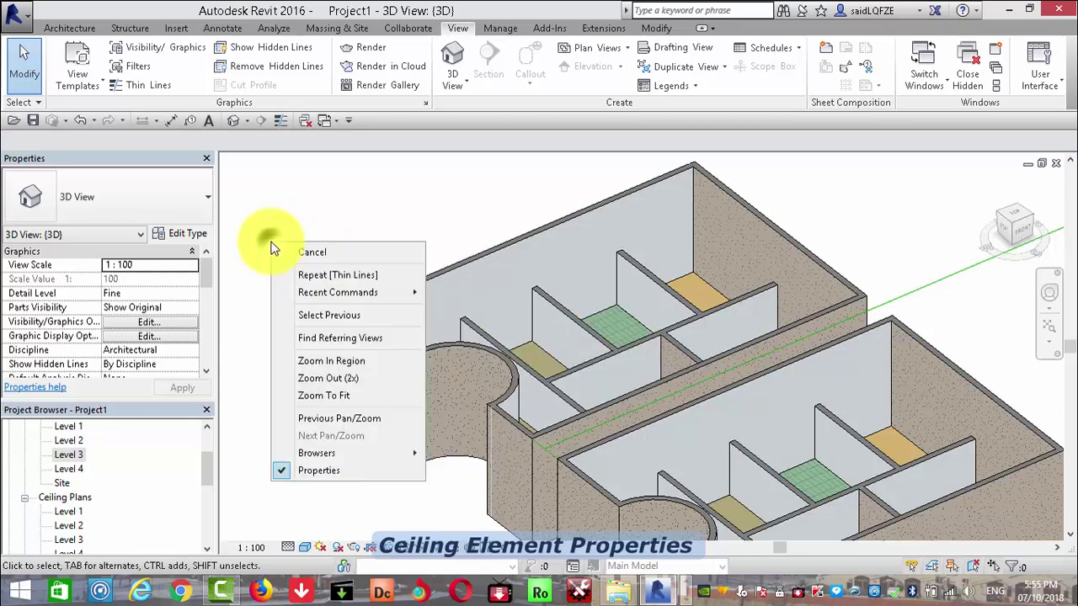
pyautogui.rightClick(881, 198)
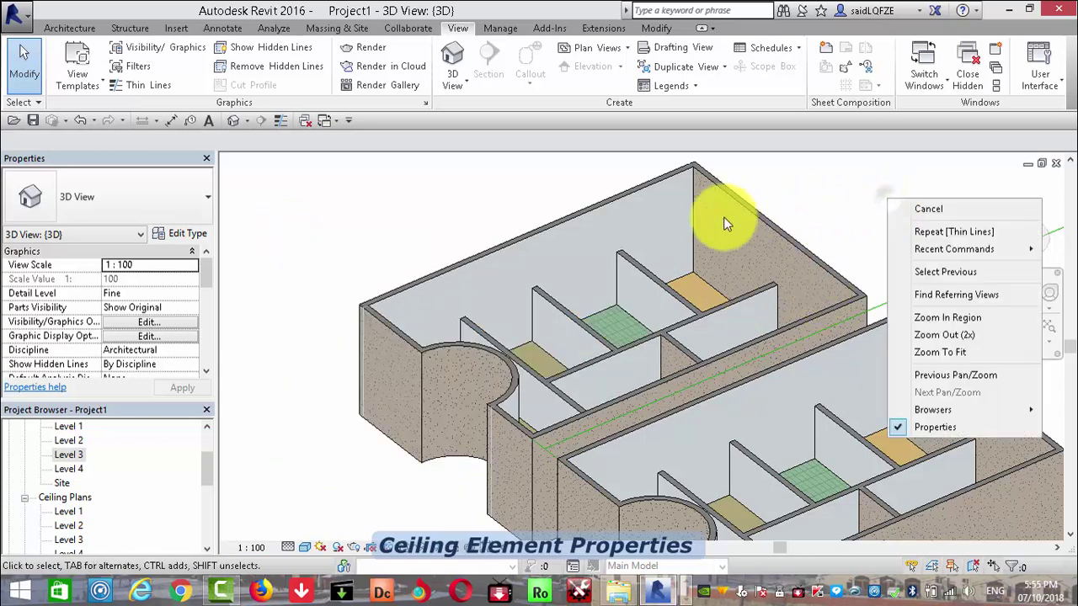
pyautogui.rightClick(664, 220)
pyautogui.click(472, 173)
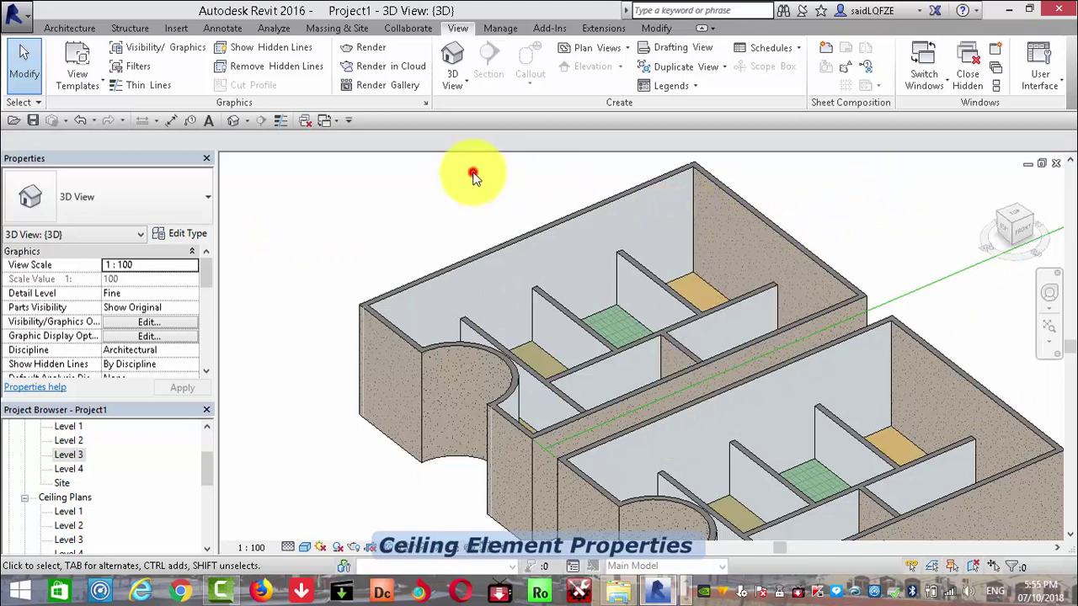
# Look through the Temporary Hide/Isolate menu, then turn on Reveal Hidden Elements.
pyautogui.click(413, 548)
pyautogui.click(325, 462)
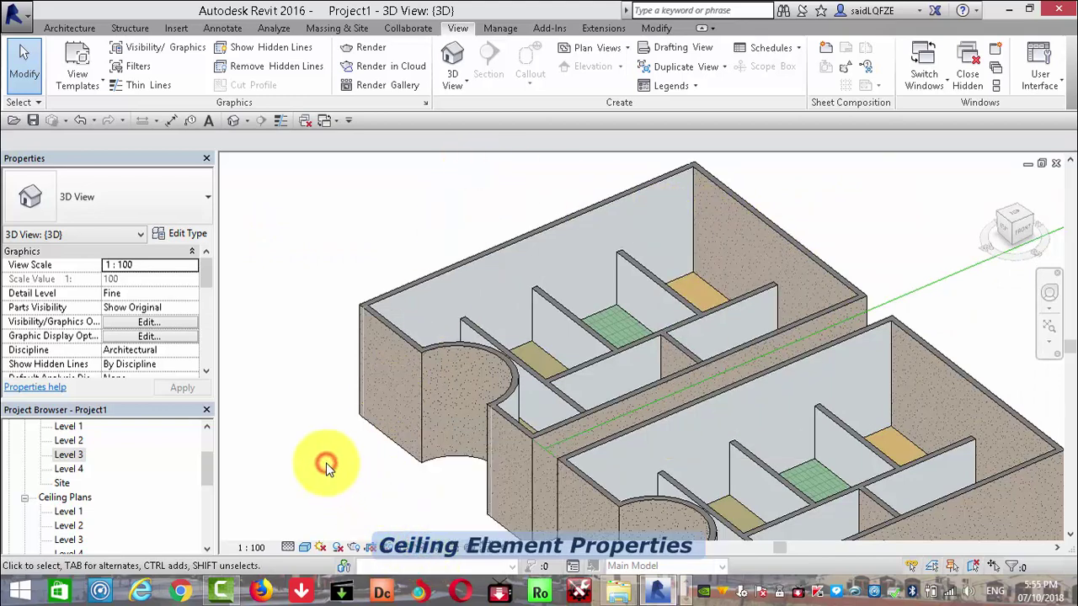
pyautogui.click(420, 549)
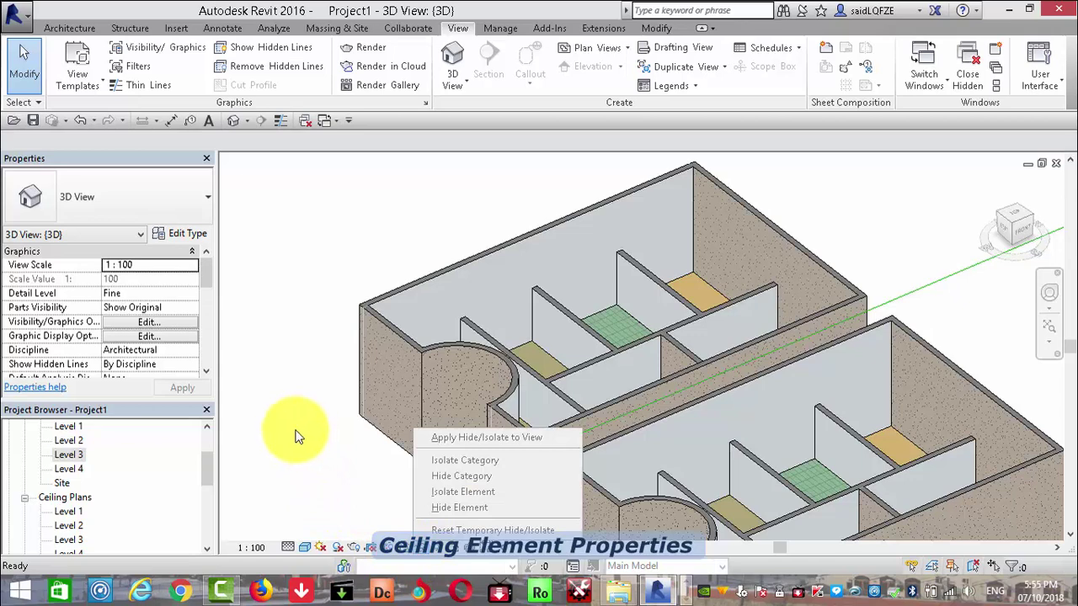
pyautogui.click(312, 237)
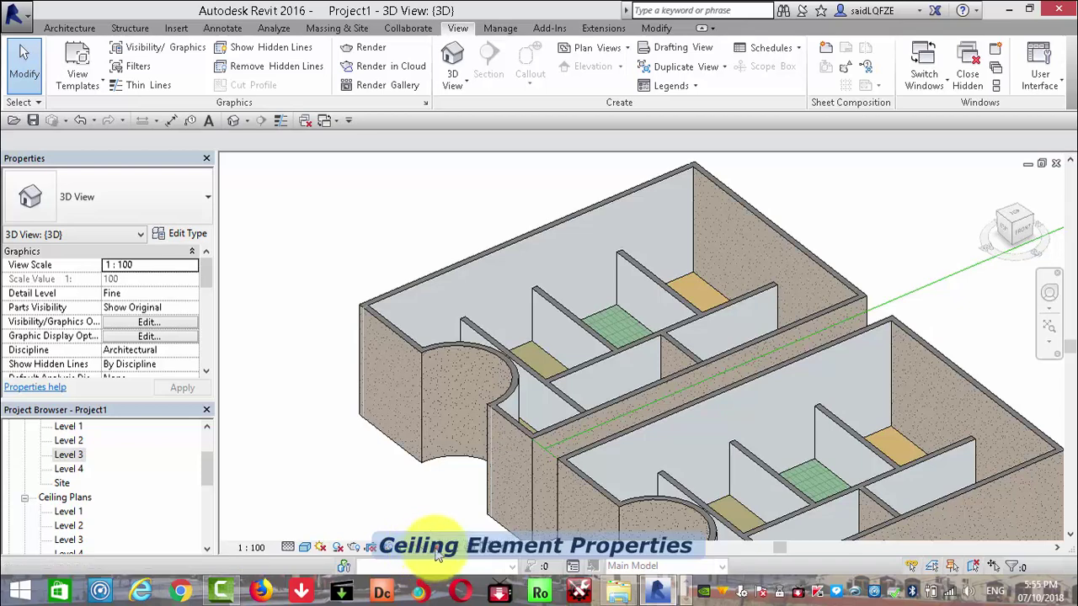
pyautogui.click(435, 549)
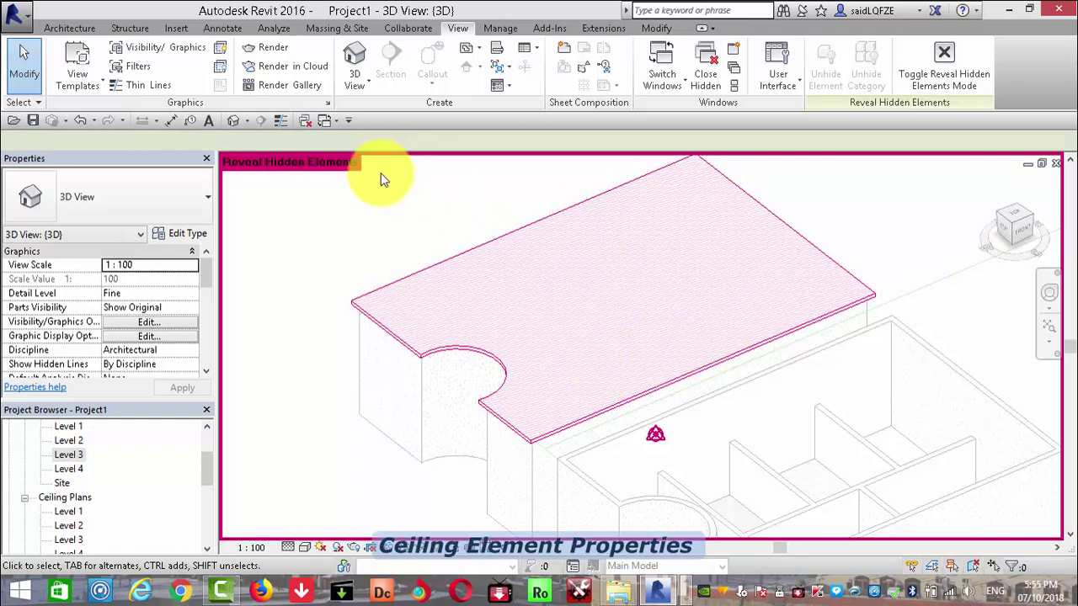
# Unhide the roof with Unhide in View > Elements, then switch Reveal Hidden Elements off.
pyautogui.rightClick(594, 262)
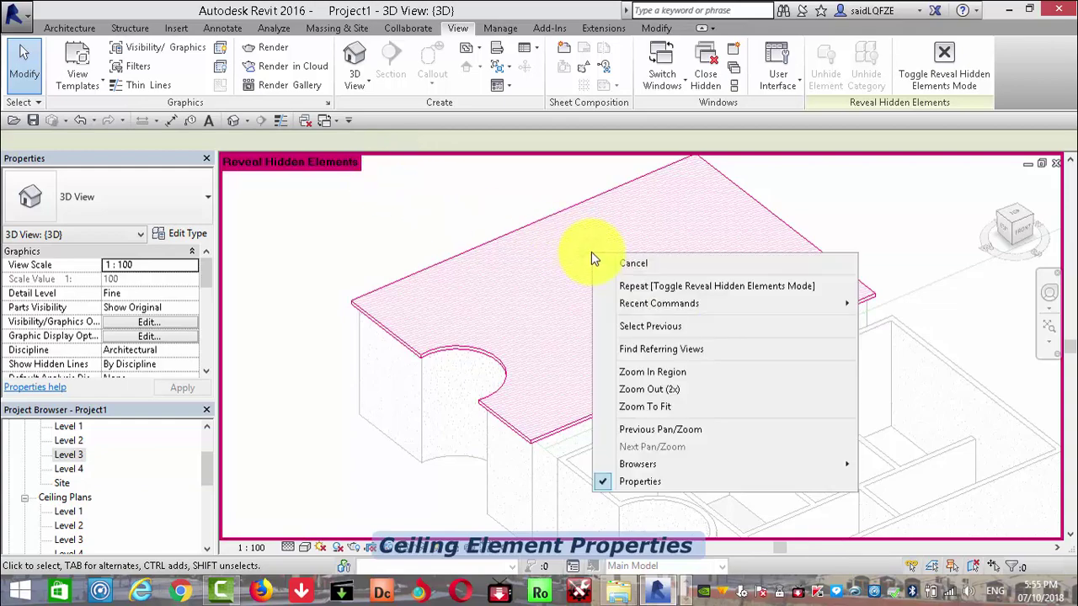
pyautogui.click(503, 242)
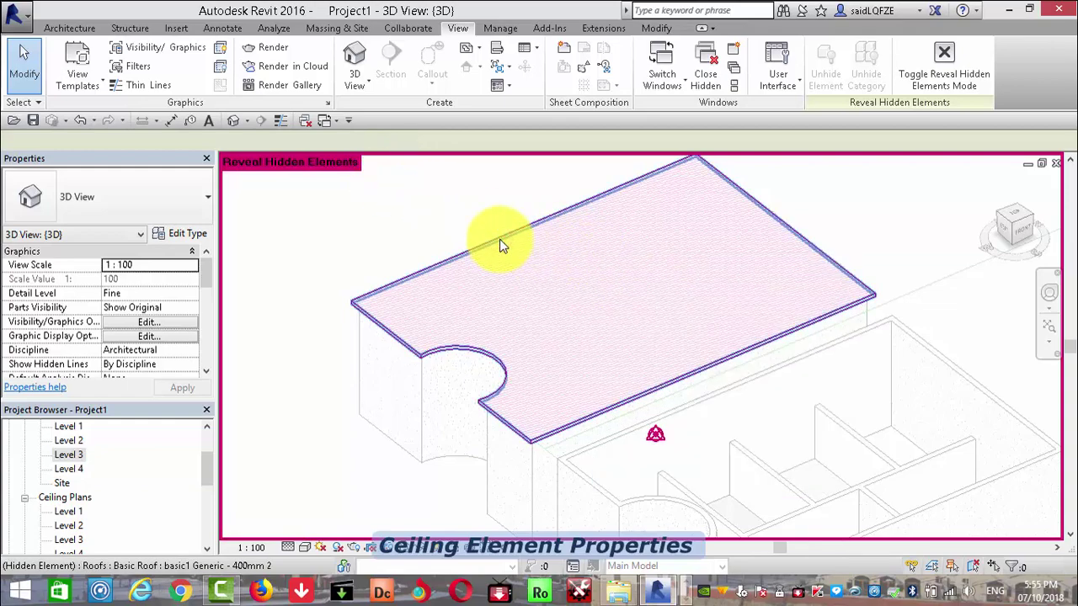
pyautogui.rightClick(502, 245)
pyautogui.moveTo(580, 315)
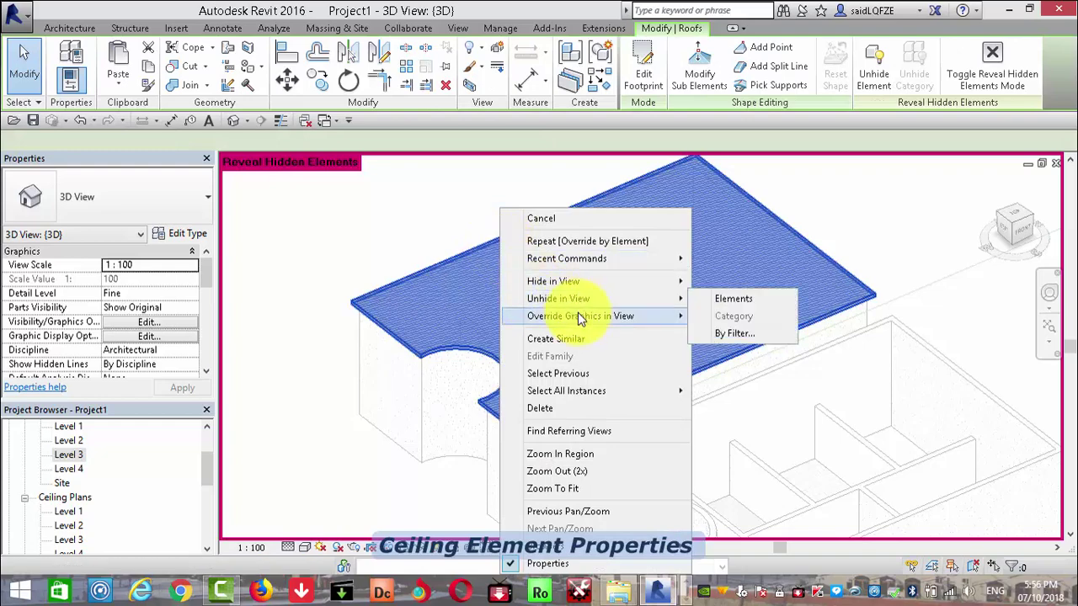
pyautogui.moveTo(557, 299)
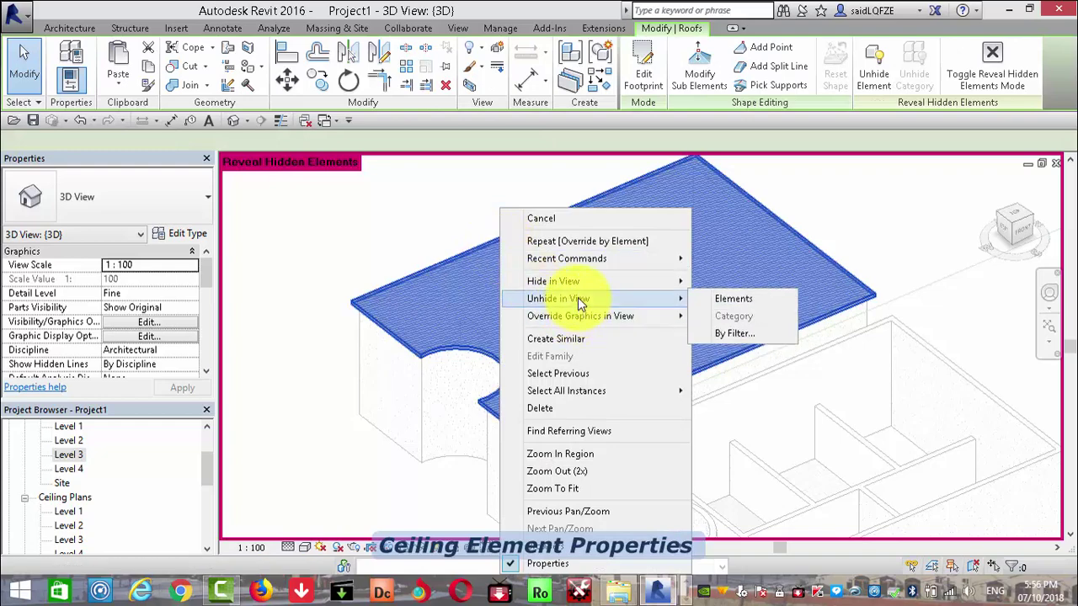
pyautogui.click(732, 298)
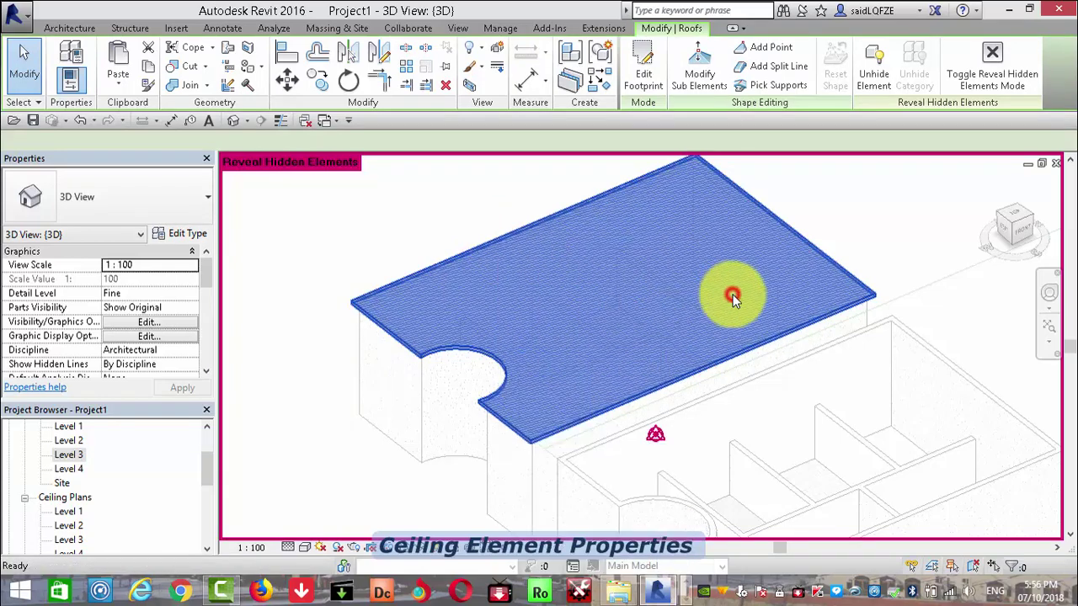
pyautogui.click(404, 211)
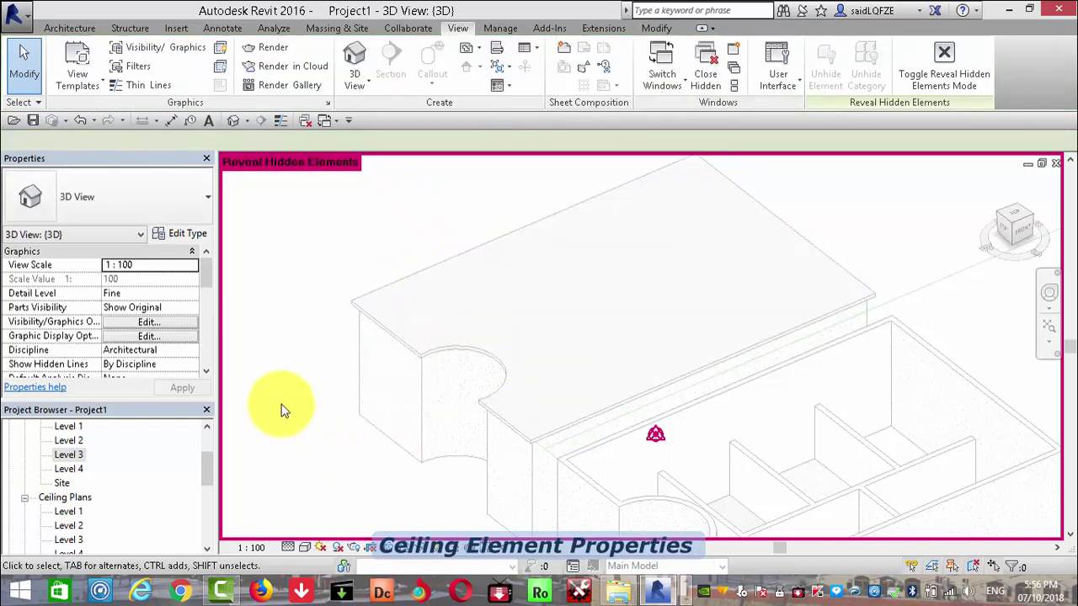
pyautogui.click(432, 546)
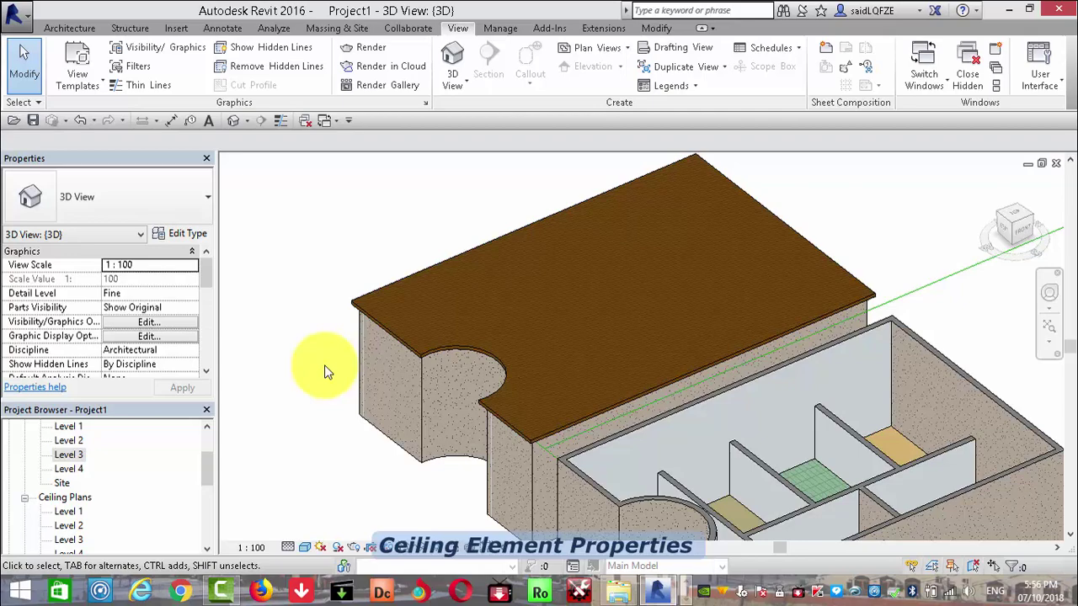
# Hide the roof again by unchecking Visible in its override, then reveal hidden elements.
pyautogui.click(495, 245)
pyautogui.rightClick(495, 245)
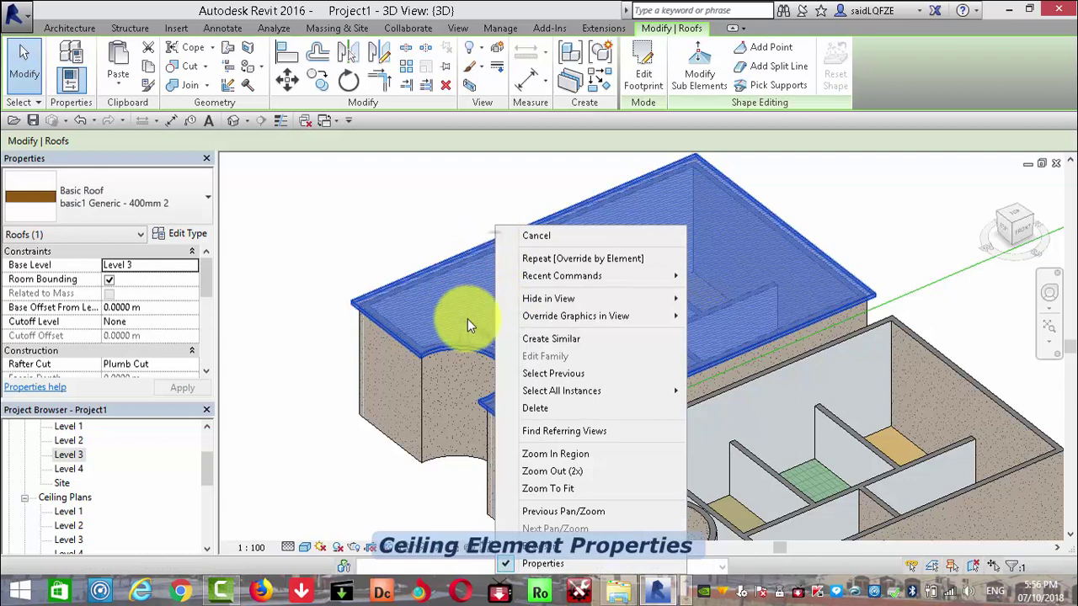
pyautogui.moveTo(575, 315)
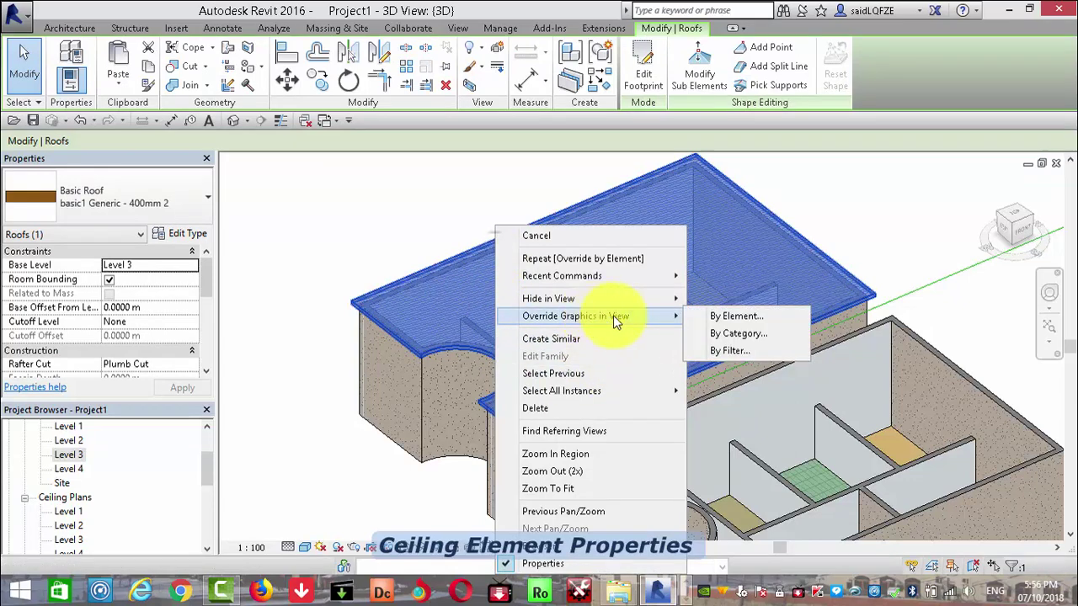
pyautogui.click(737, 316)
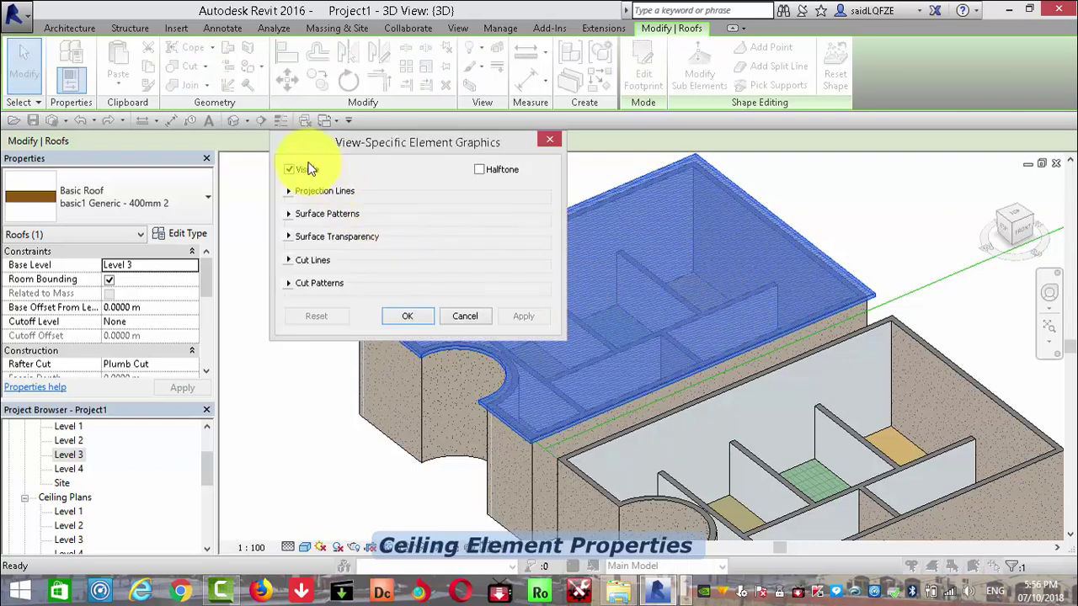
pyautogui.click(289, 170)
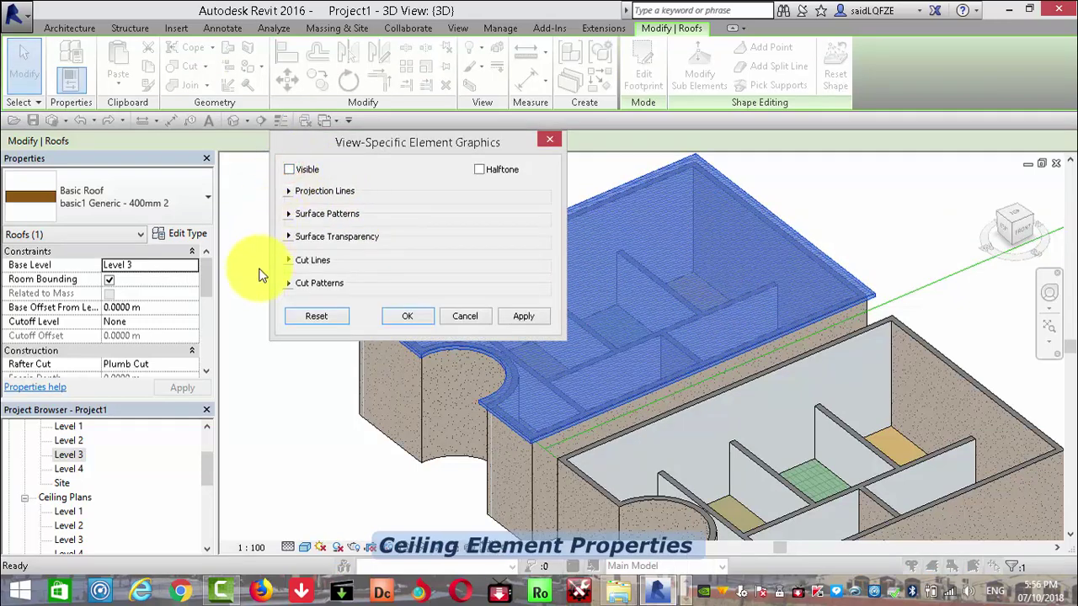
pyautogui.click(417, 317)
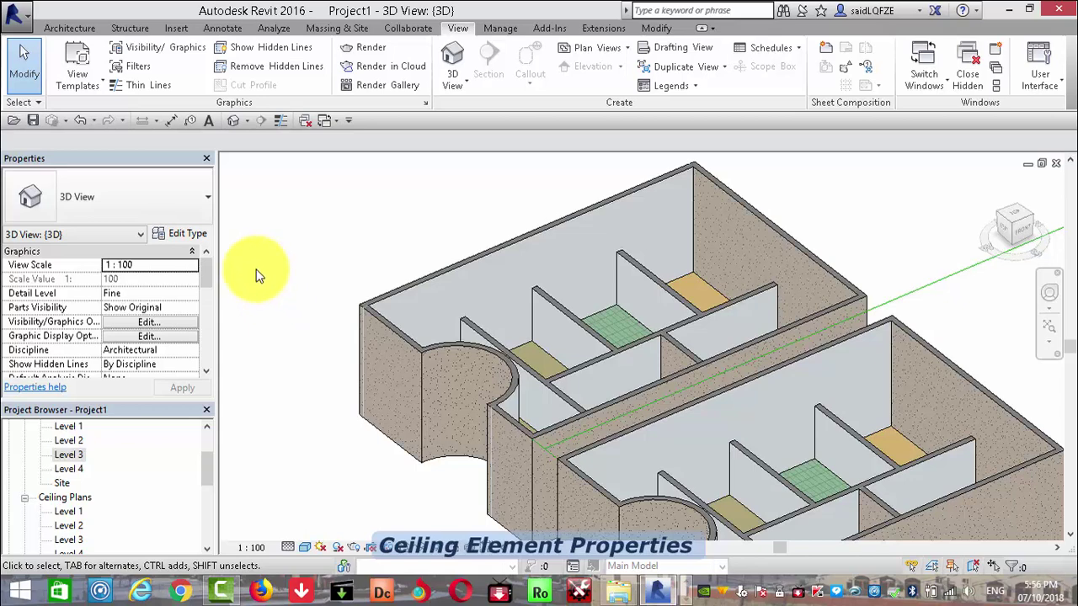
pyautogui.click(435, 548)
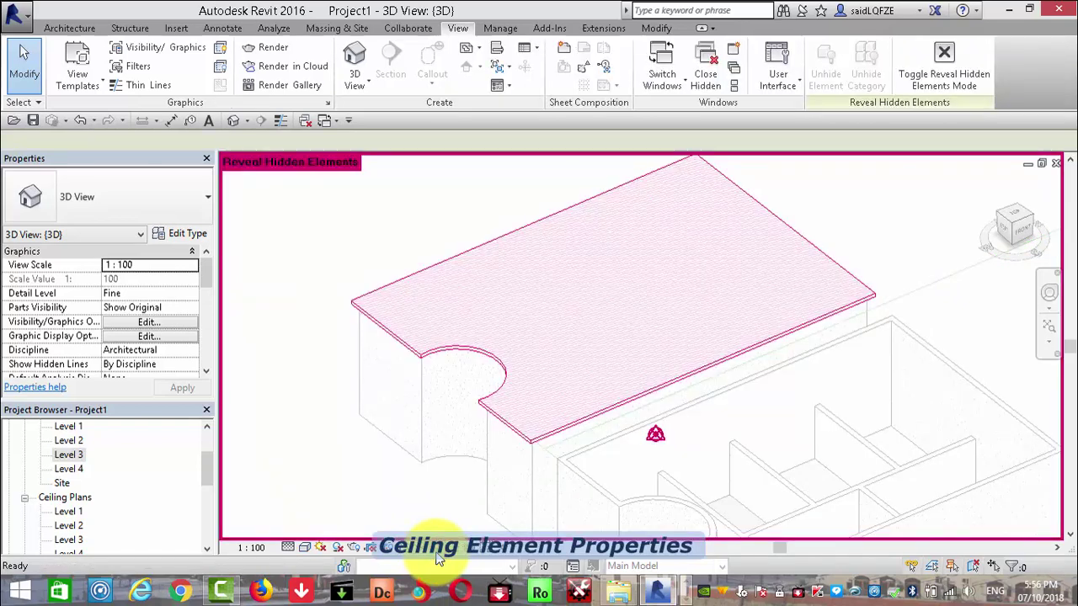
# Re-tick Visible in the hidden roof's graphics override, then leave Reveal Hidden Elements mode.
pyautogui.rightClick(498, 344)
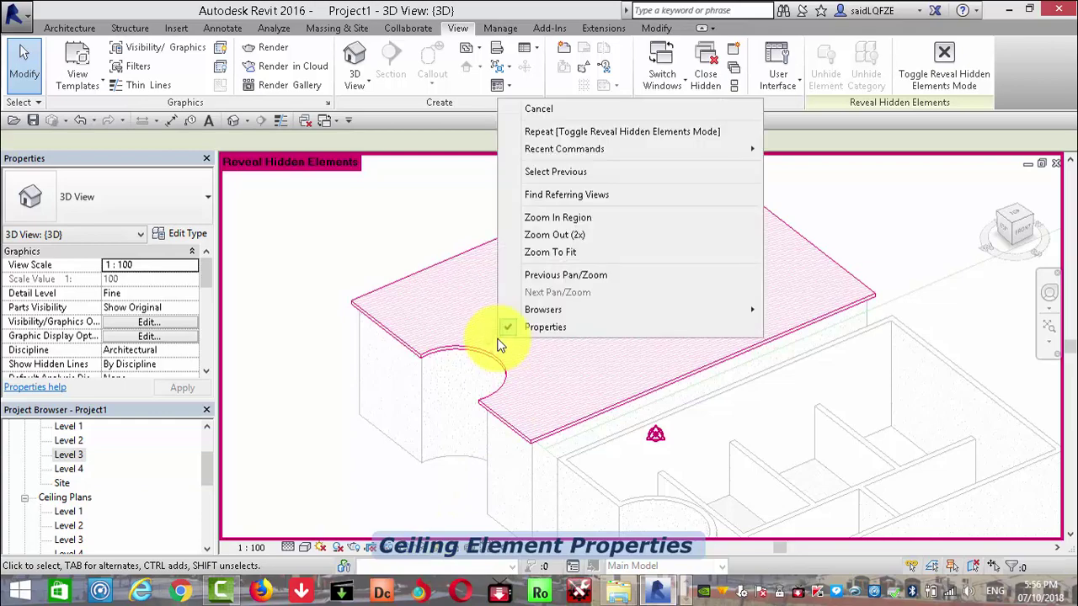
pyautogui.click(438, 266)
pyautogui.click(439, 266)
pyautogui.rightClick(439, 266)
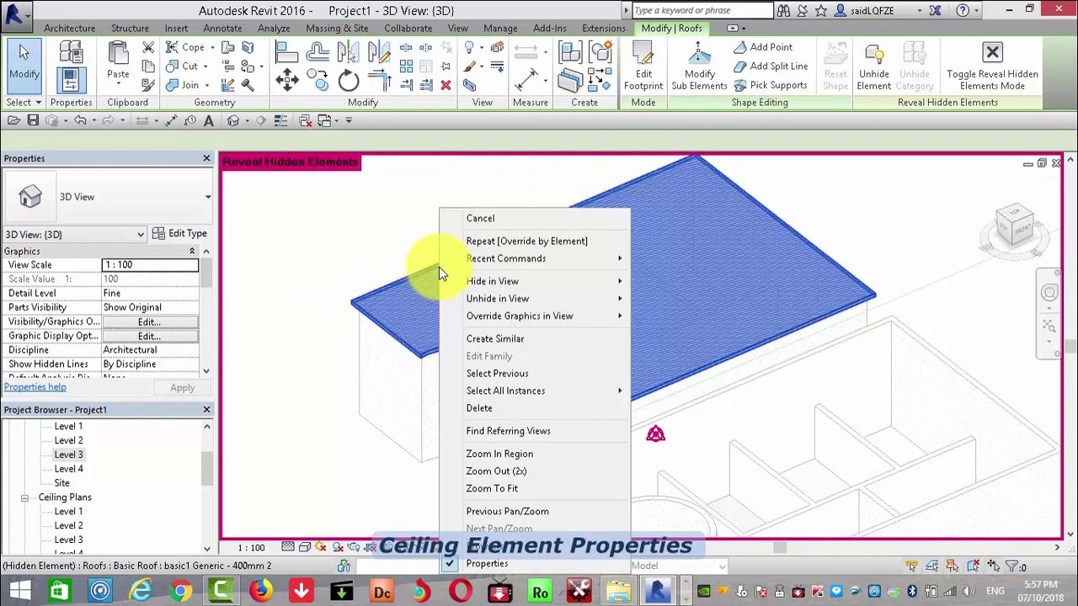
pyautogui.moveTo(519, 315)
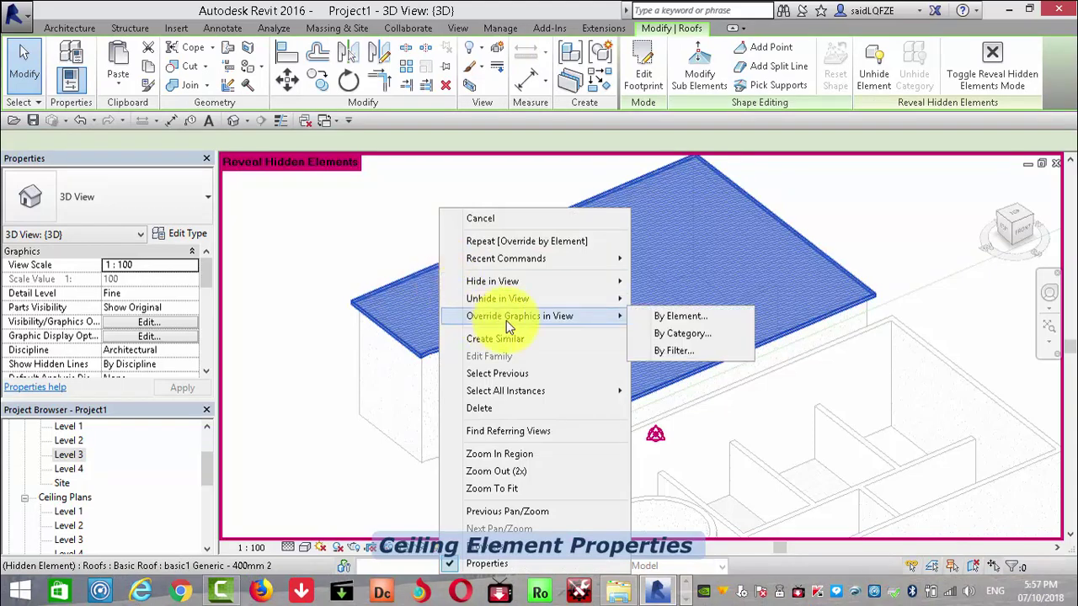
pyautogui.click(699, 319)
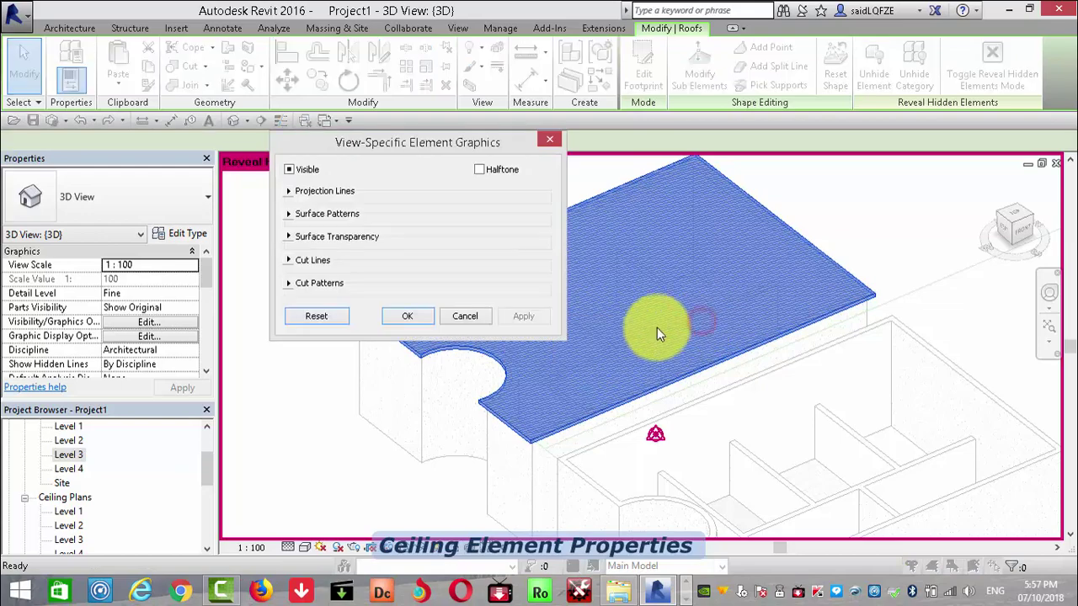
pyautogui.click(288, 172)
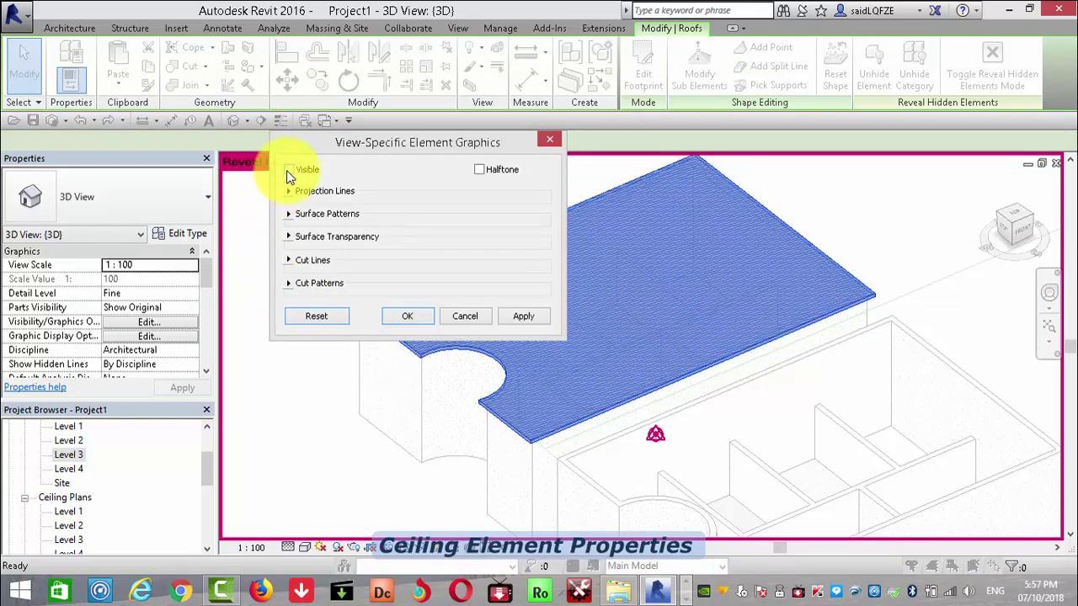
pyautogui.click(288, 171)
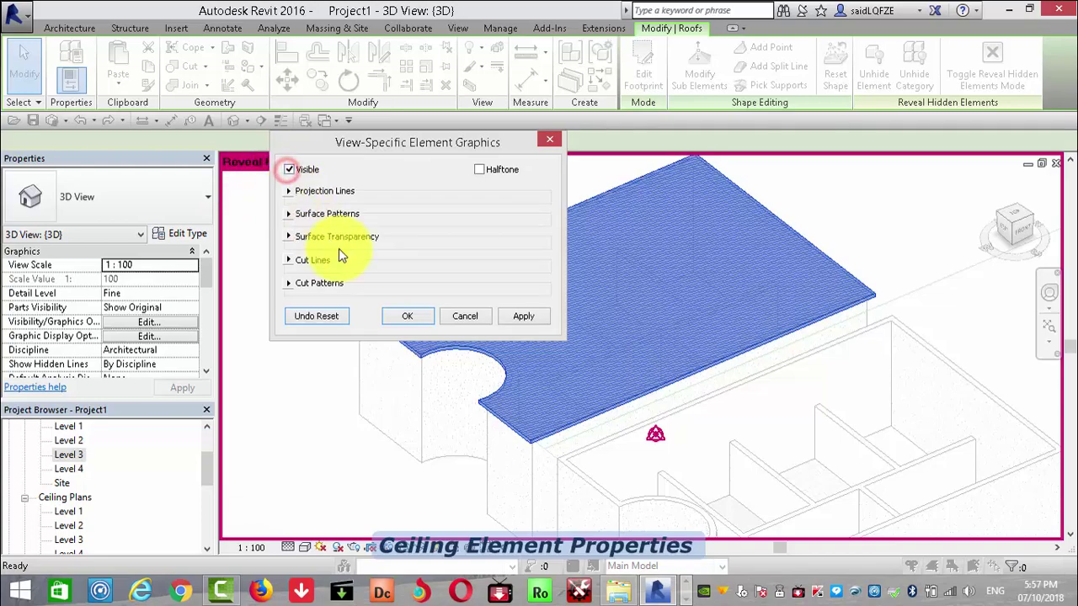
pyautogui.click(405, 315)
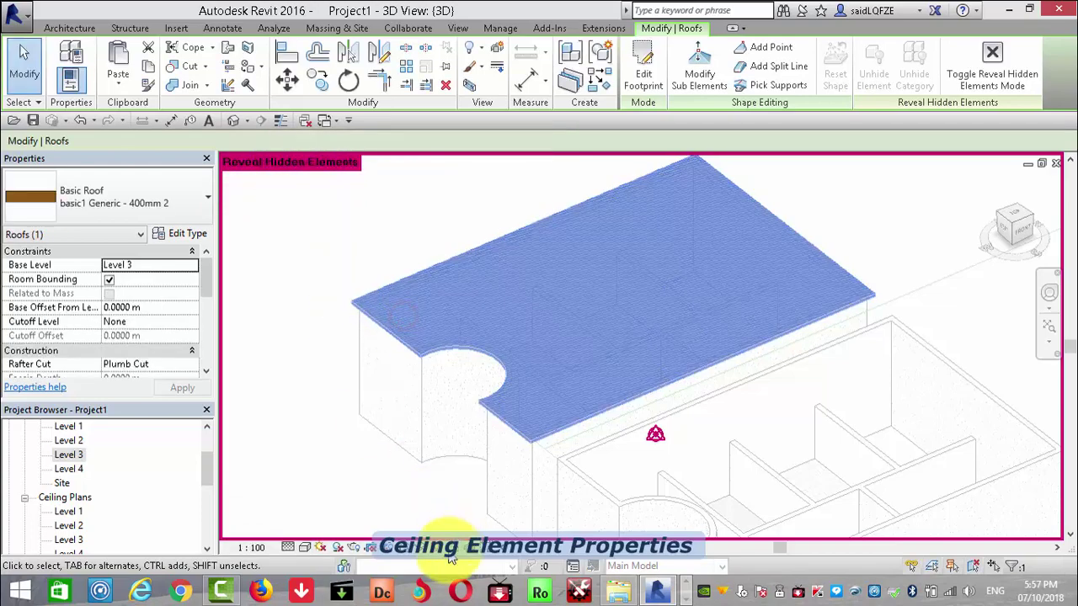
pyautogui.click(436, 547)
pyautogui.click(315, 400)
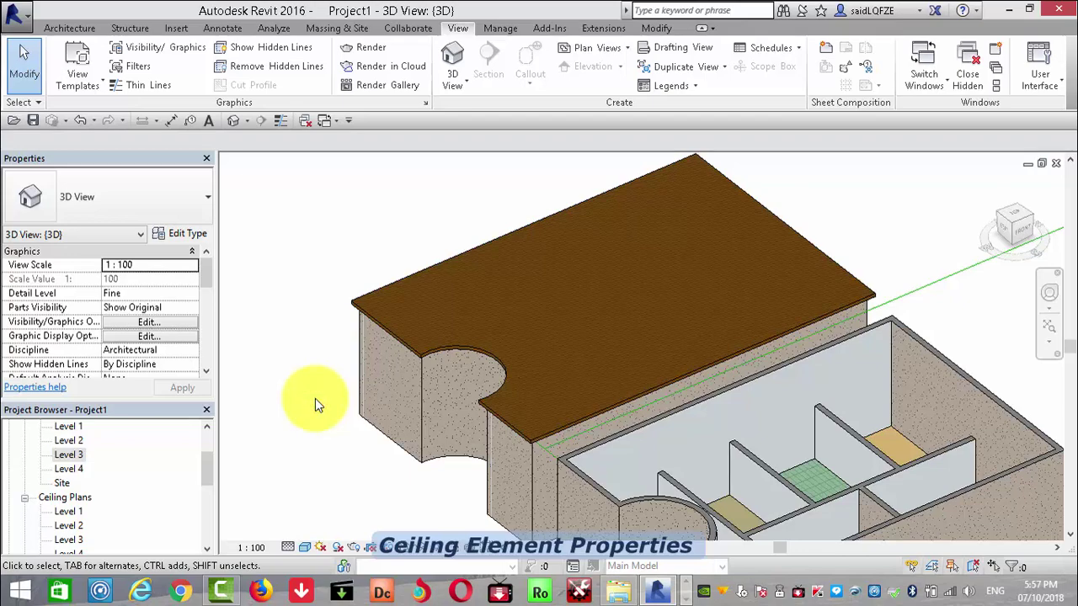
pyautogui.click(529, 230)
pyautogui.rightClick(529, 230)
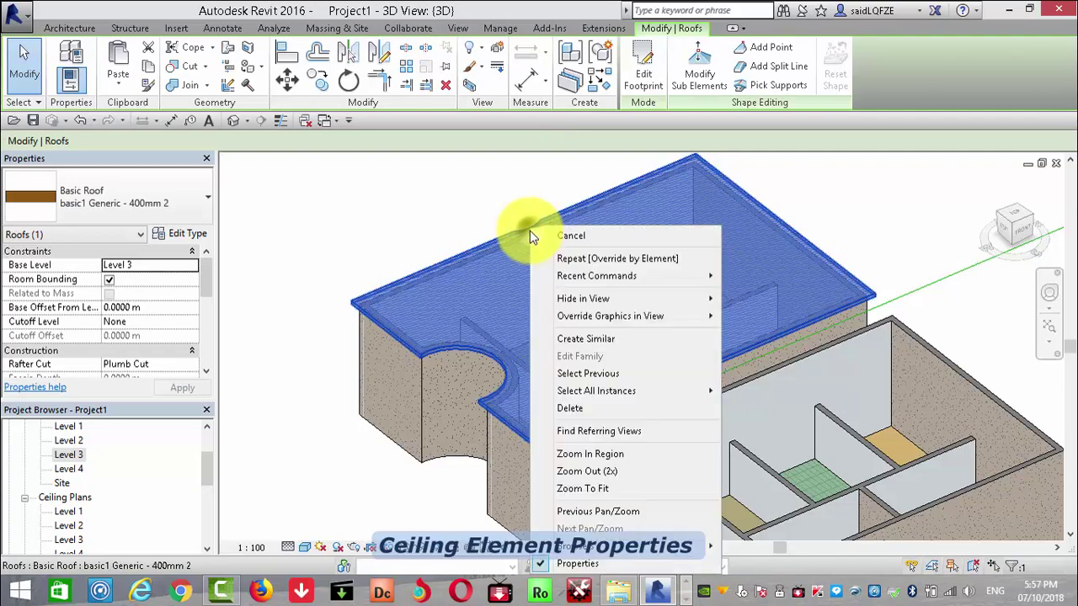
pyautogui.moveTo(609, 316)
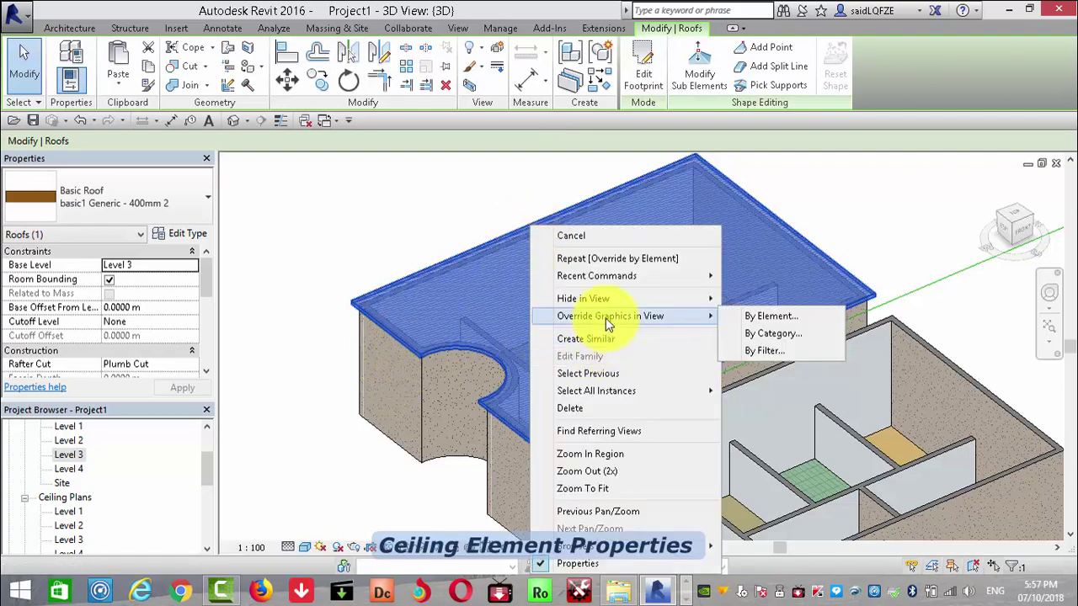
pyautogui.click(783, 316)
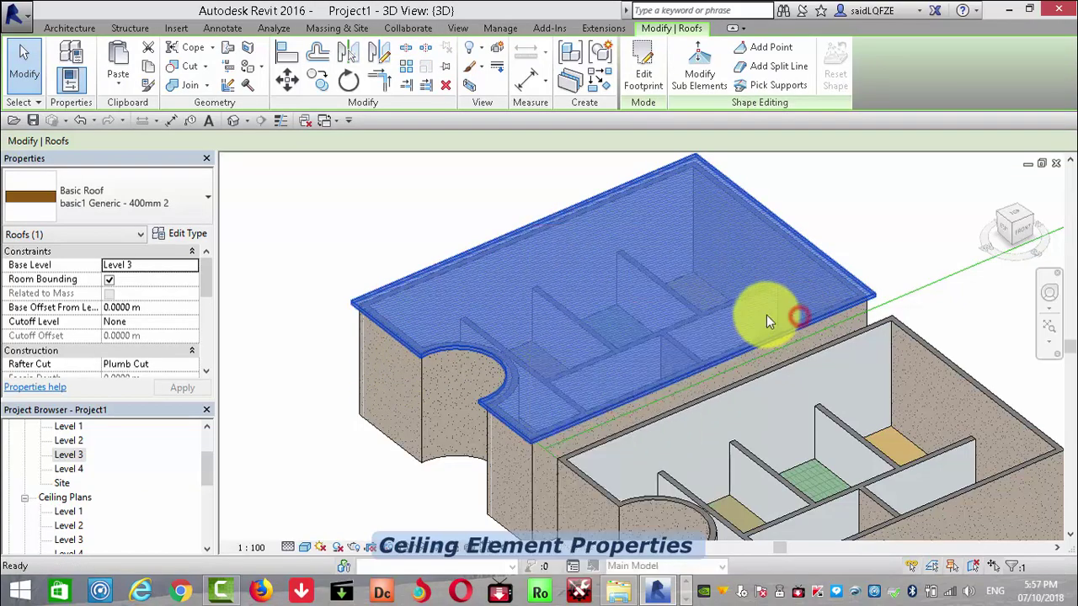
pyautogui.click(289, 169)
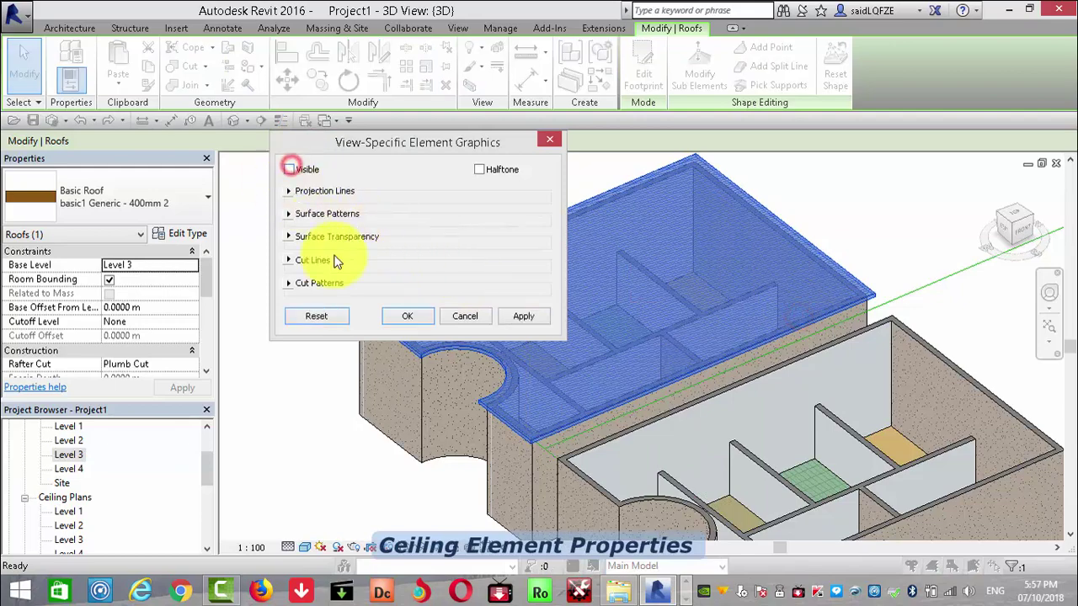
pyautogui.click(427, 316)
pyautogui.click(294, 336)
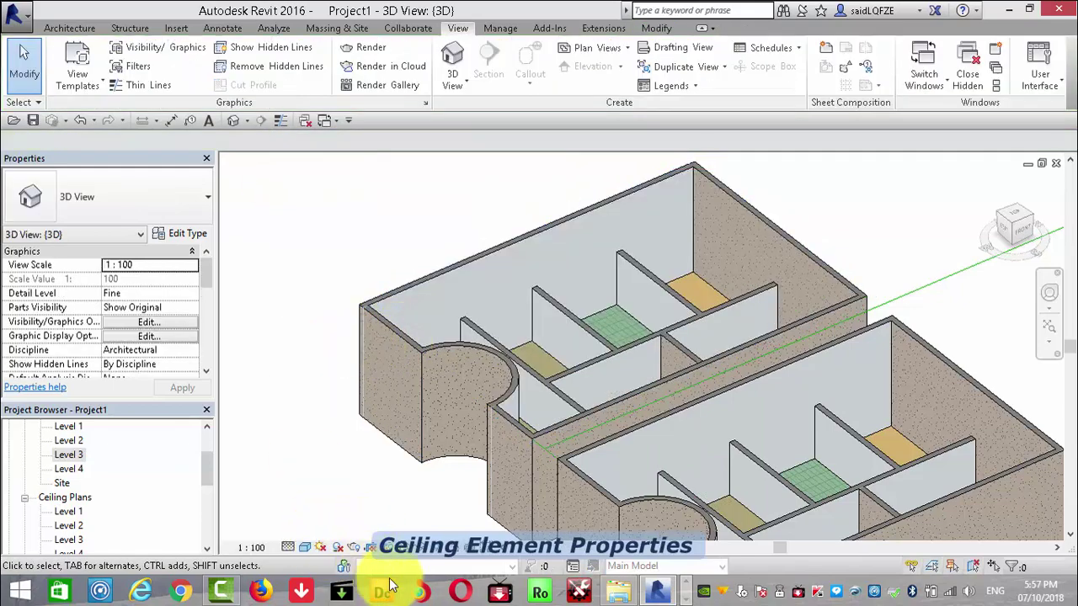
pyautogui.click(433, 548)
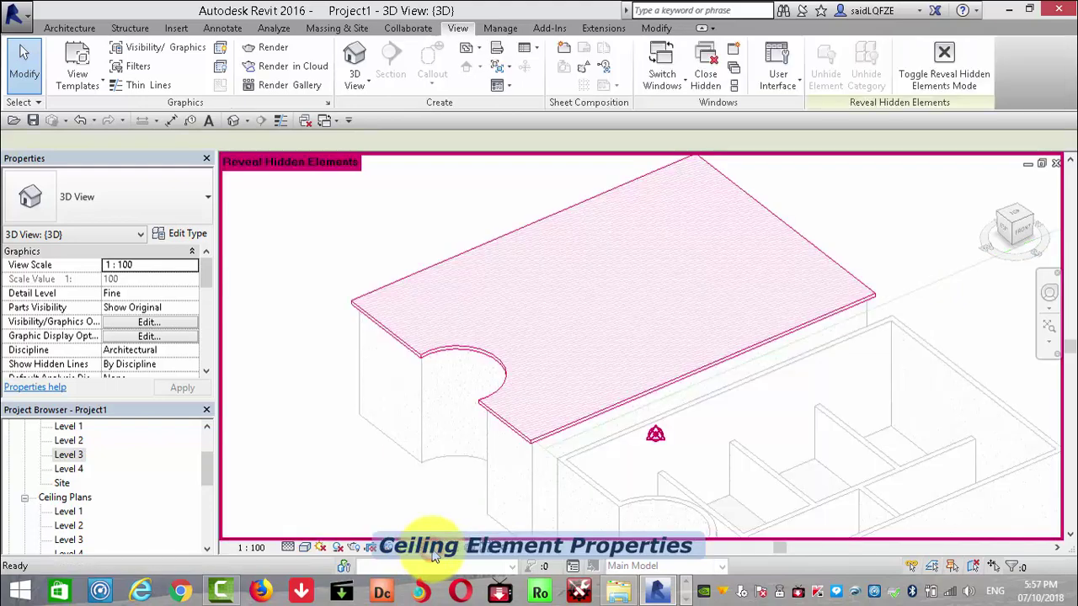
pyautogui.click(392, 295)
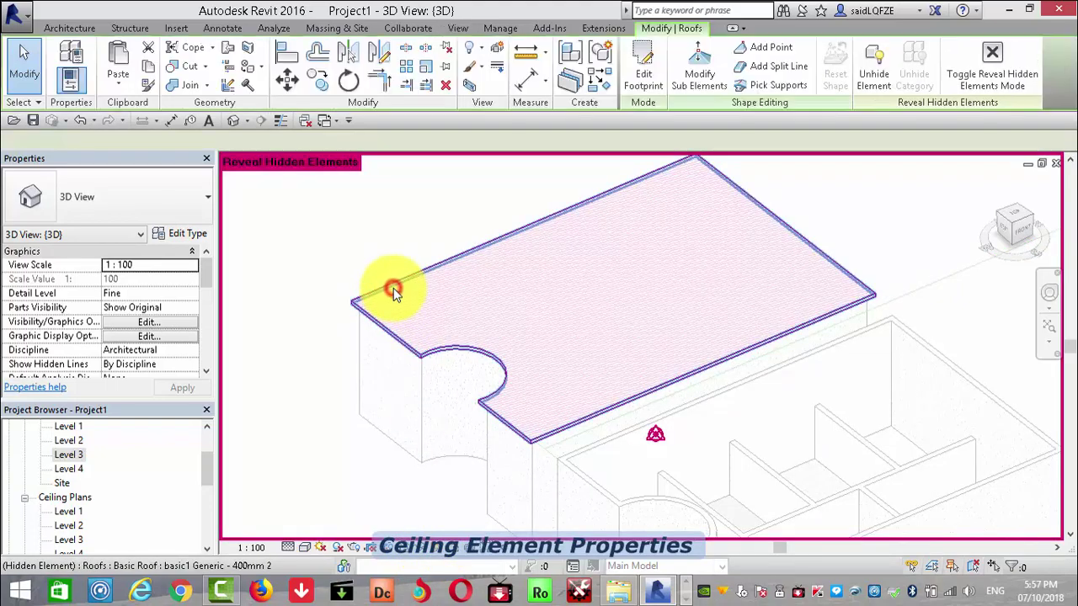
pyautogui.rightClick(394, 292)
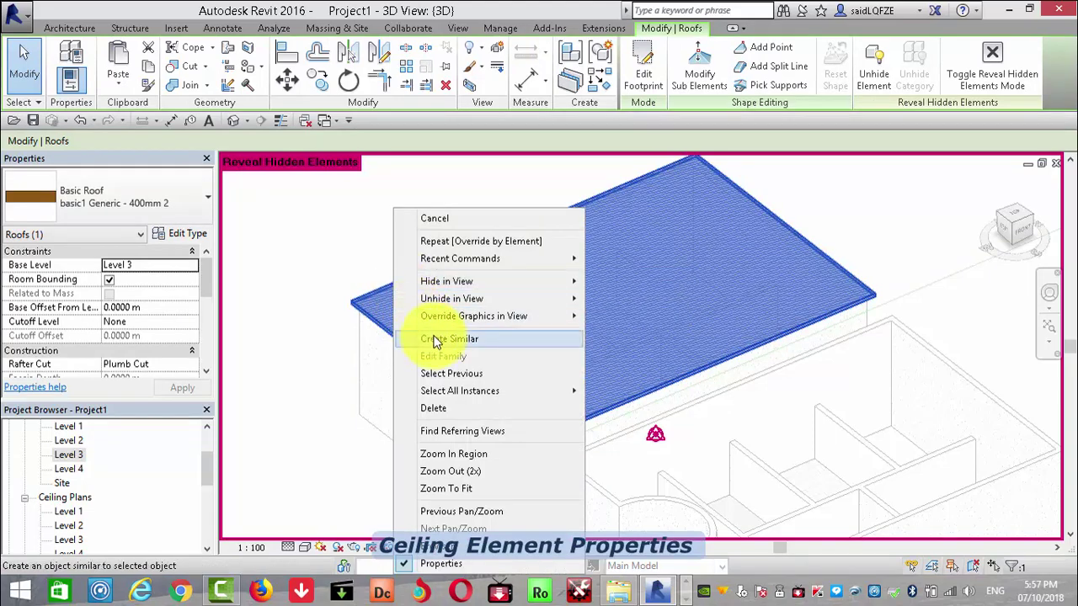
pyautogui.moveTo(473, 315)
pyautogui.click(636, 318)
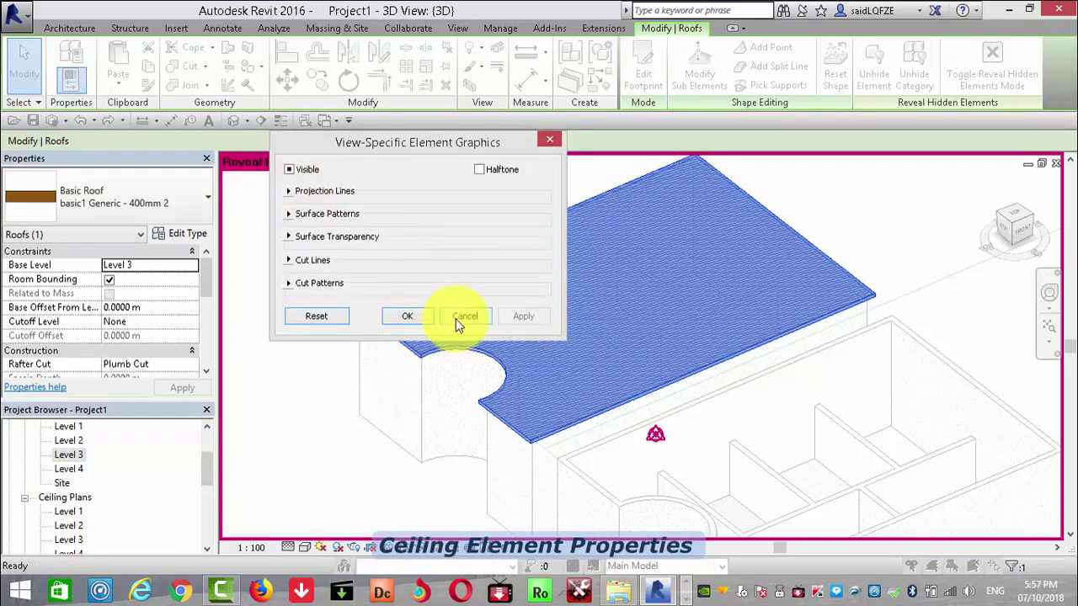
pyautogui.click(455, 318)
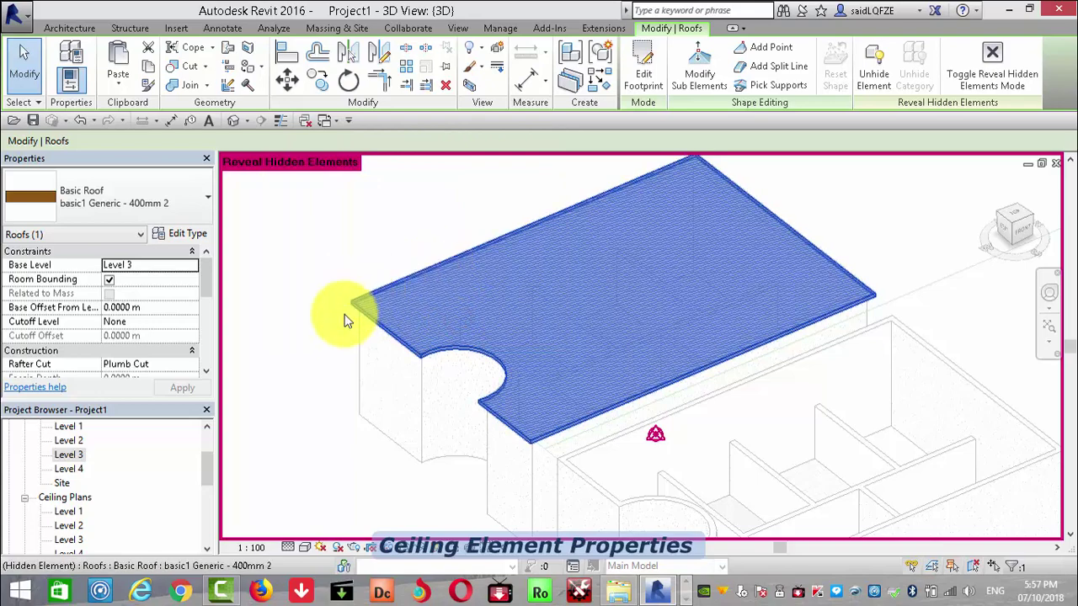
pyautogui.click(291, 291)
pyautogui.rightClick(366, 306)
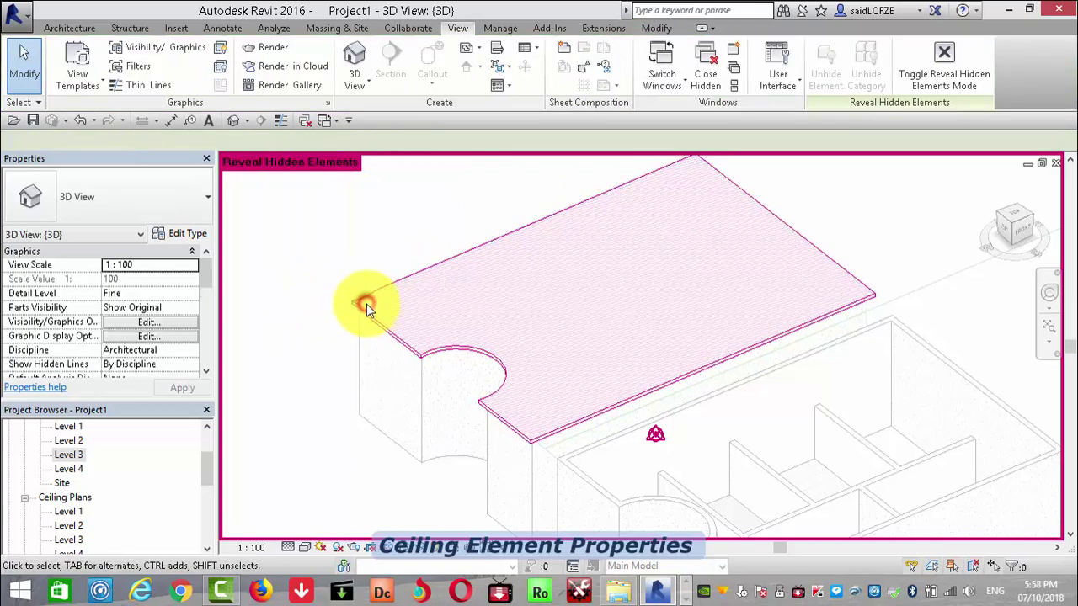
pyautogui.click(429, 271)
pyautogui.rightClick(429, 271)
pyautogui.moveTo(488, 298)
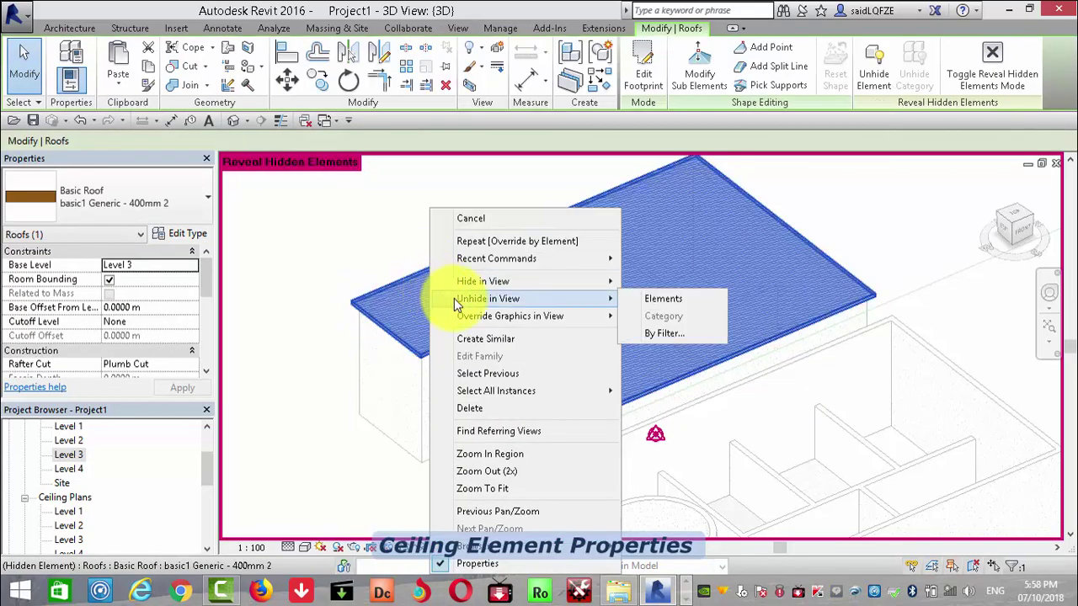
pyautogui.click(641, 300)
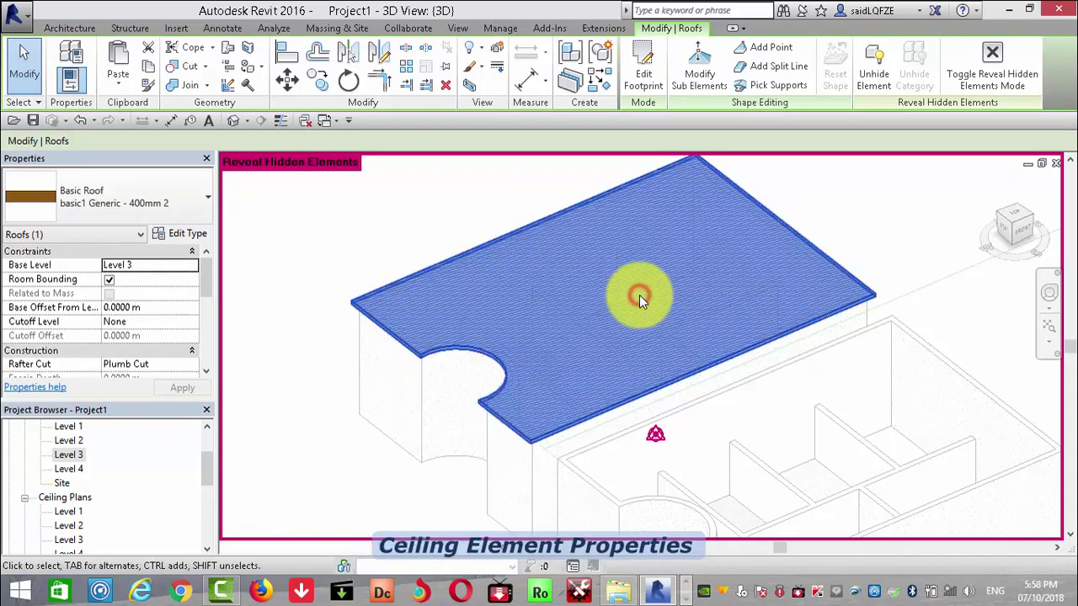
pyautogui.click(360, 257)
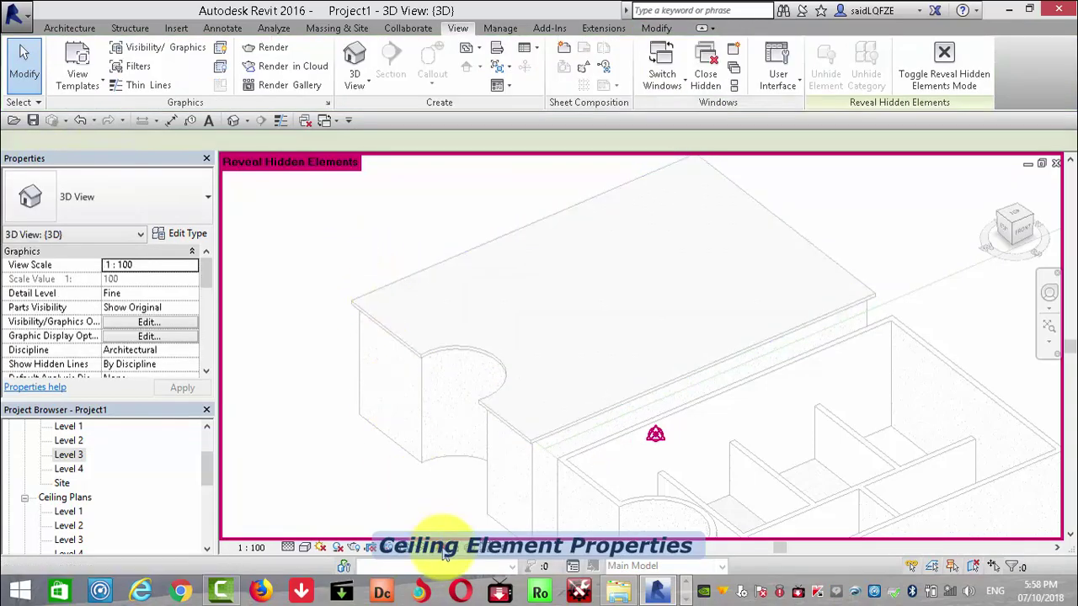
pyautogui.click(437, 546)
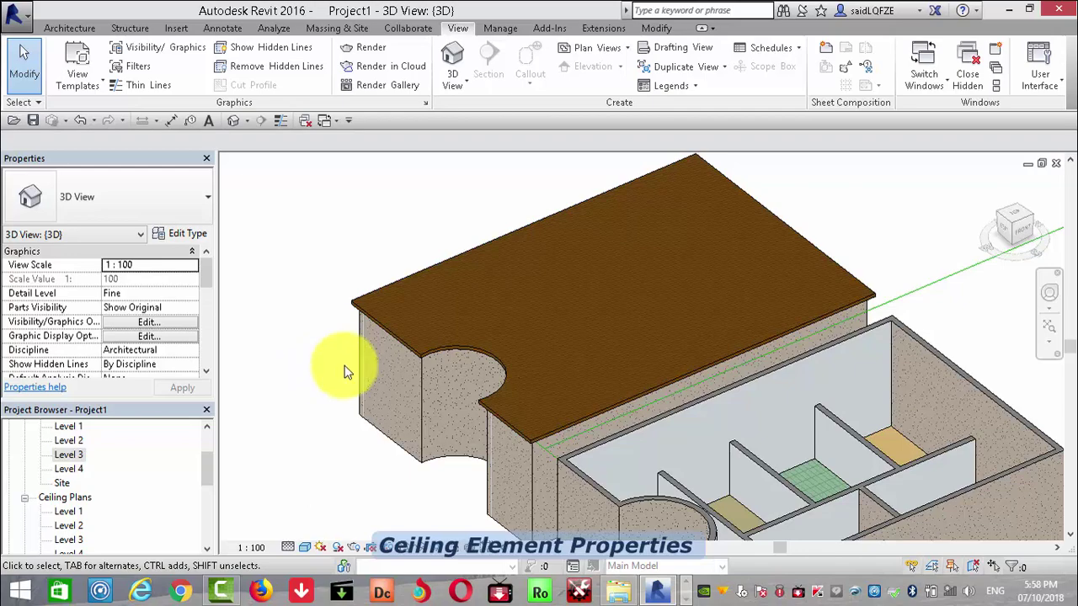
pyautogui.click(437, 266)
# Toggle the roof's surface pattern visibility off in its element graphics override.
pyautogui.rightClick(438, 268)
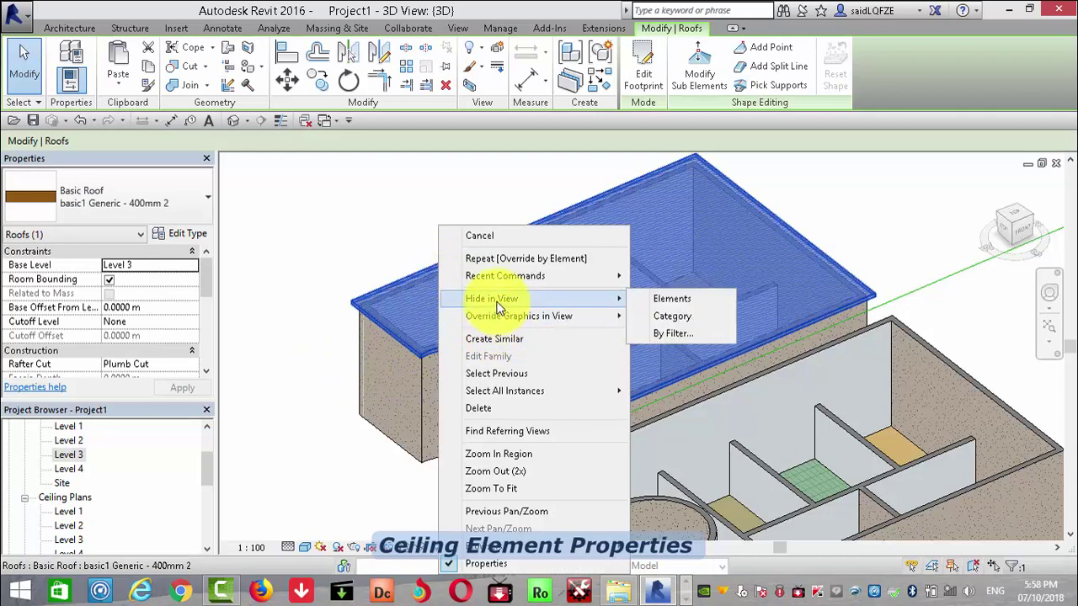
pyautogui.moveTo(519, 315)
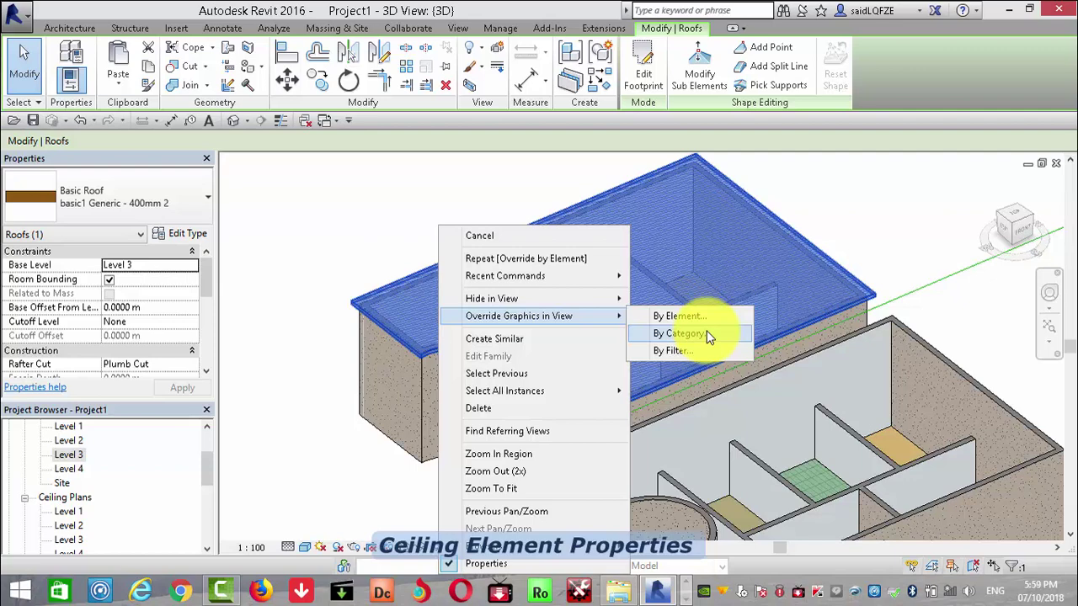
pyautogui.click(421, 208)
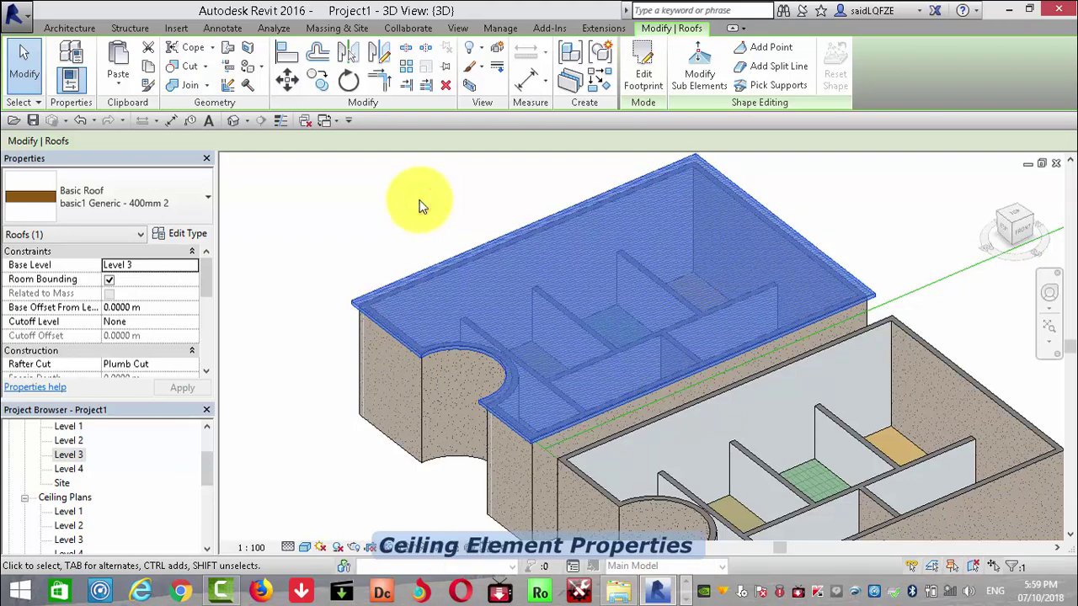
pyautogui.click(421, 208)
pyautogui.click(387, 288)
pyautogui.rightClick(387, 291)
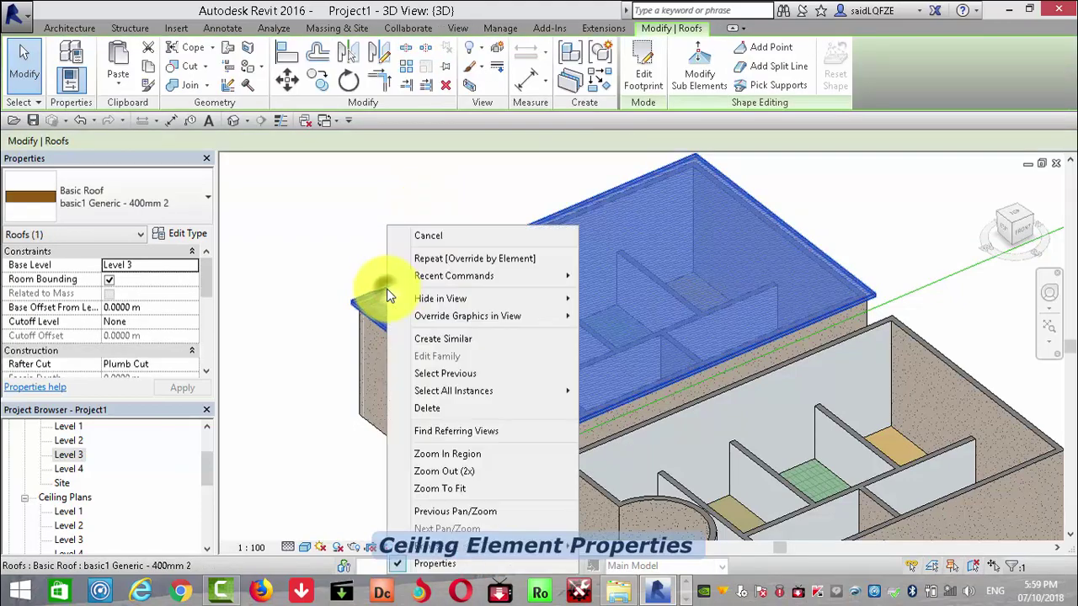
pyautogui.click(620, 322)
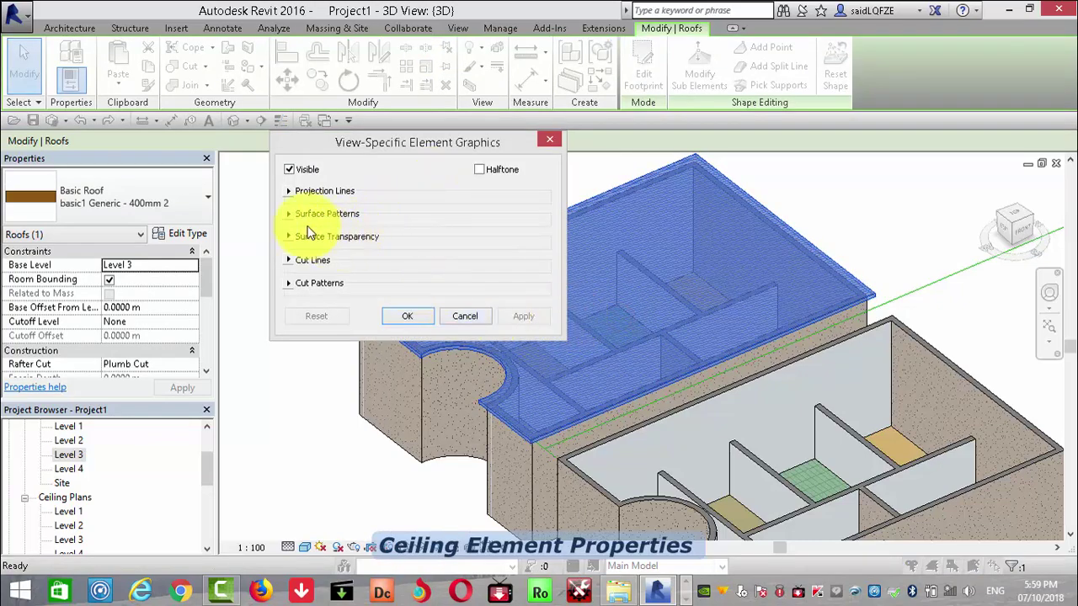
pyautogui.click(289, 214)
pyautogui.click(303, 233)
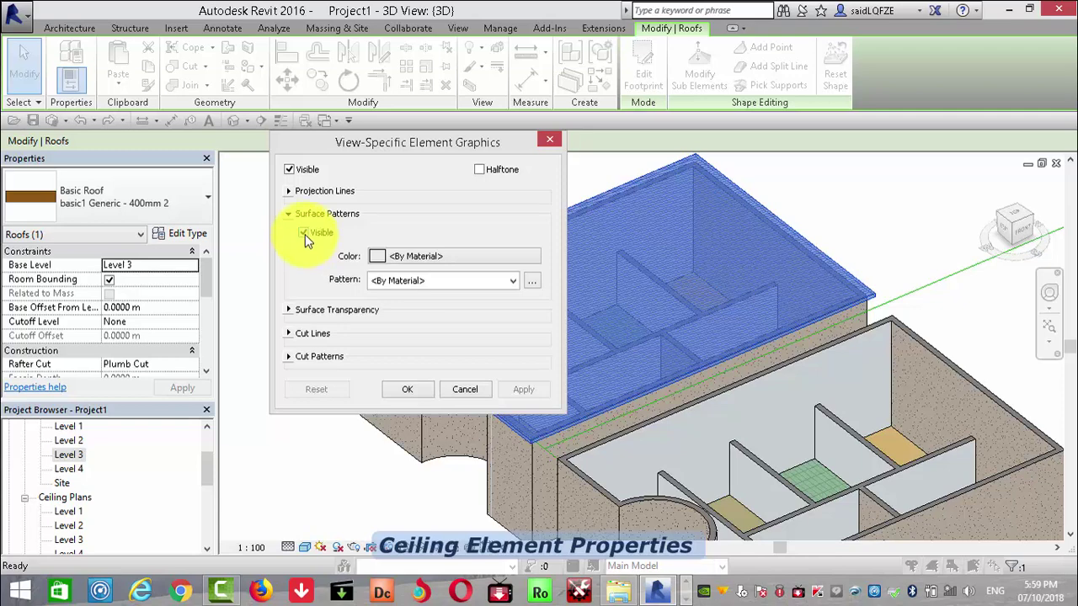
pyautogui.click(519, 392)
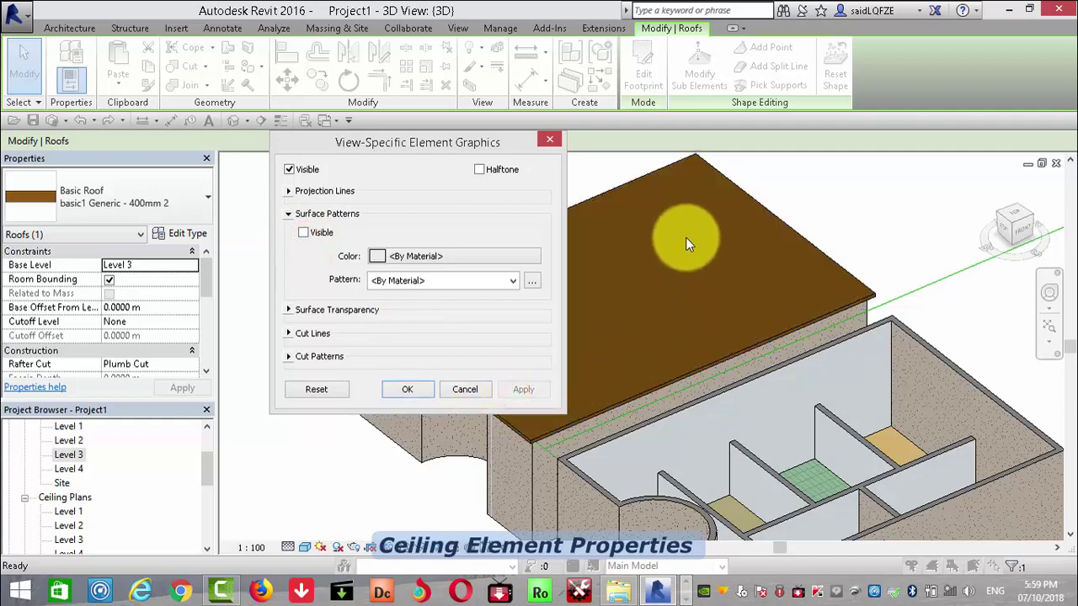
# Show the roof's surface pattern again with a Yellow colour override and apply it.
pyautogui.click(303, 233)
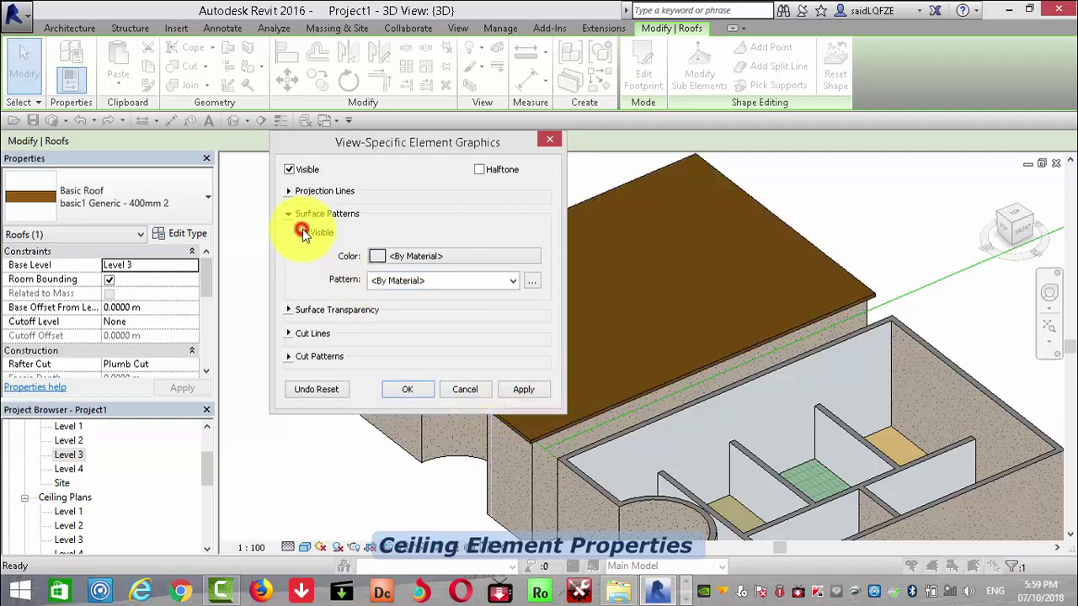
pyautogui.click(452, 257)
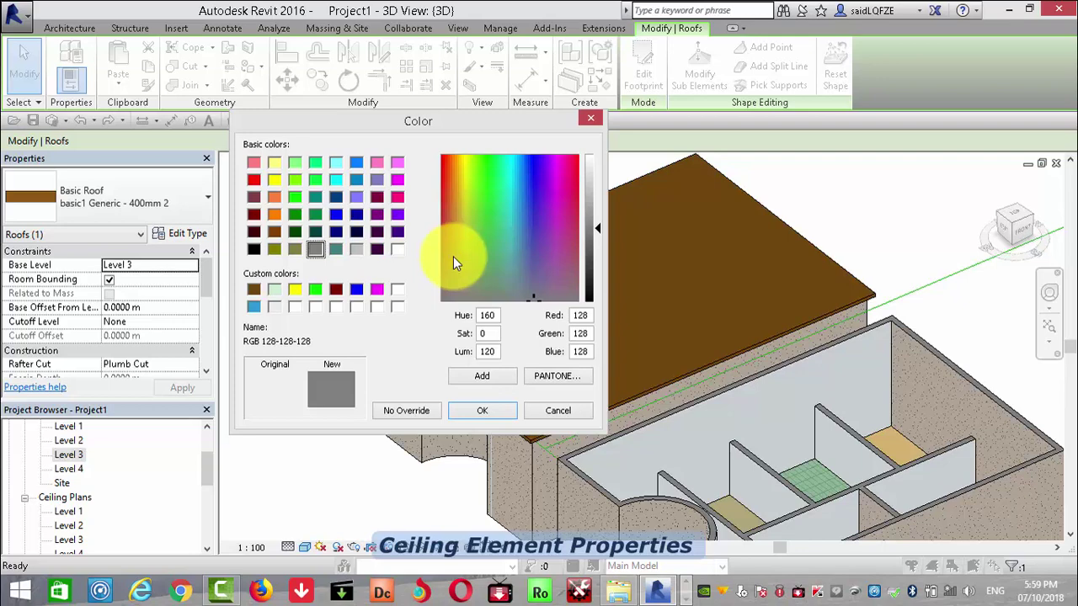
pyautogui.click(295, 289)
pyautogui.click(474, 412)
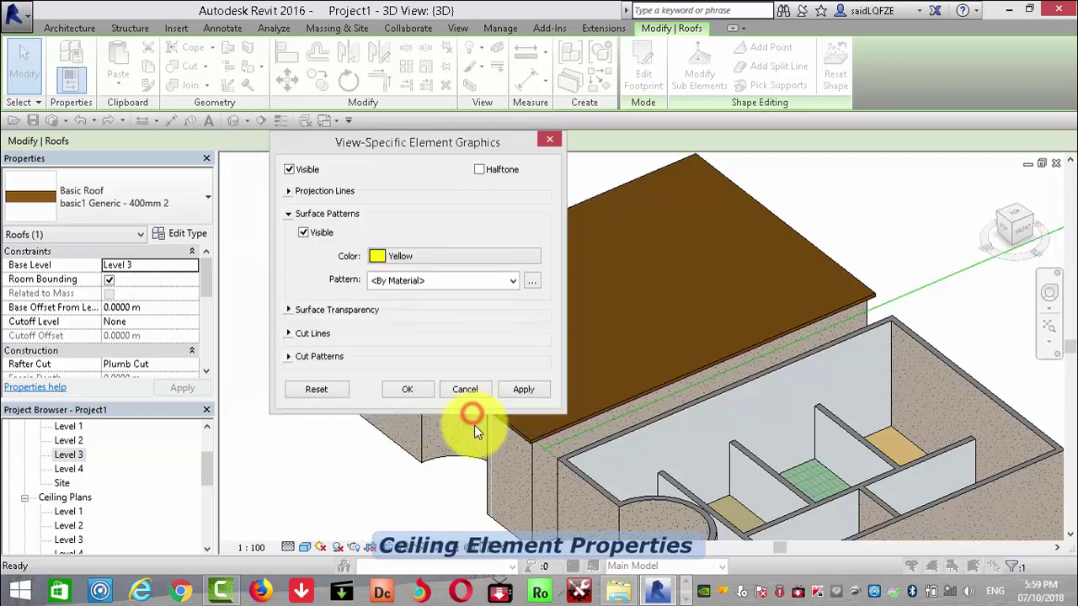
pyautogui.click(389, 383)
pyautogui.click(345, 303)
# Reset the roof's surface pattern colour from Yellow to By Material, leaving the pattern By Material.
pyautogui.scroll(5, 564, 303)
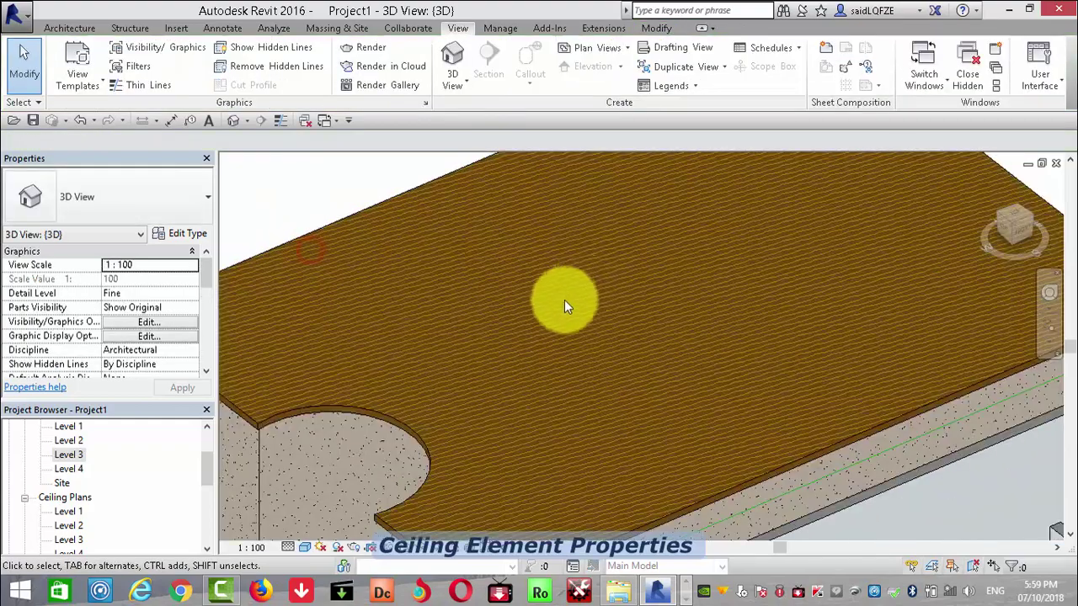
pyautogui.scroll(4, 505, 346)
pyautogui.scroll(-3, 512, 315)
pyautogui.scroll(-2, 611, 290)
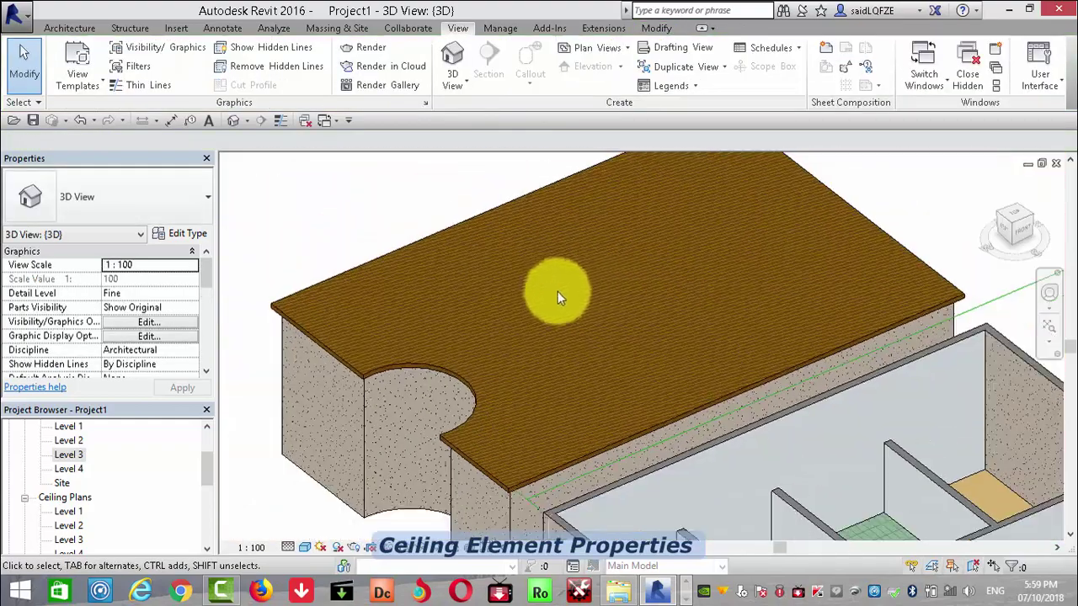
pyautogui.scroll(-2, 558, 292)
pyautogui.click(428, 280)
pyautogui.rightClick(428, 281)
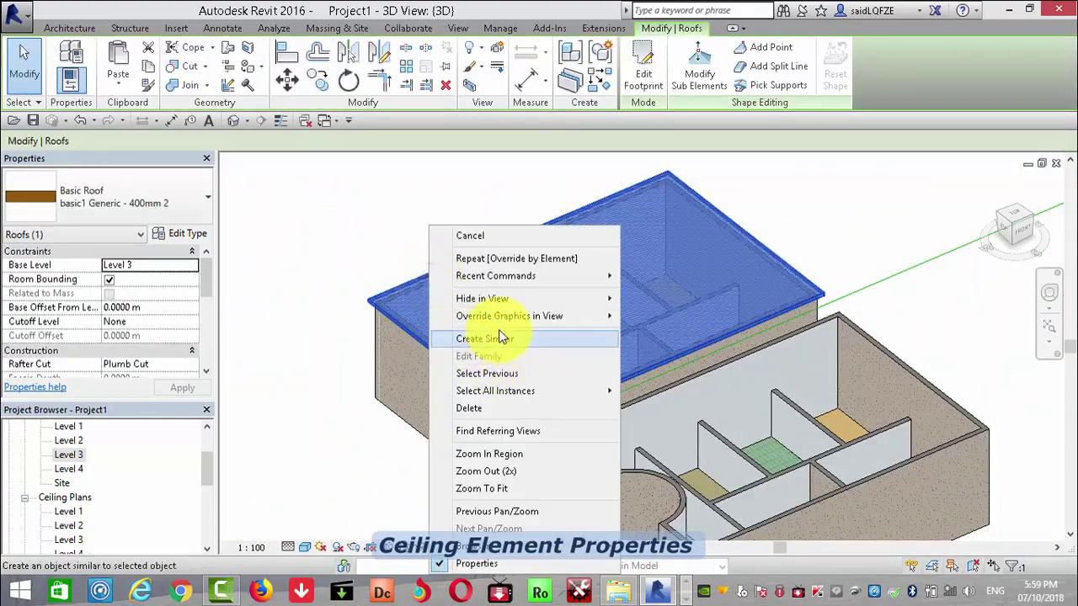
pyautogui.click(665, 316)
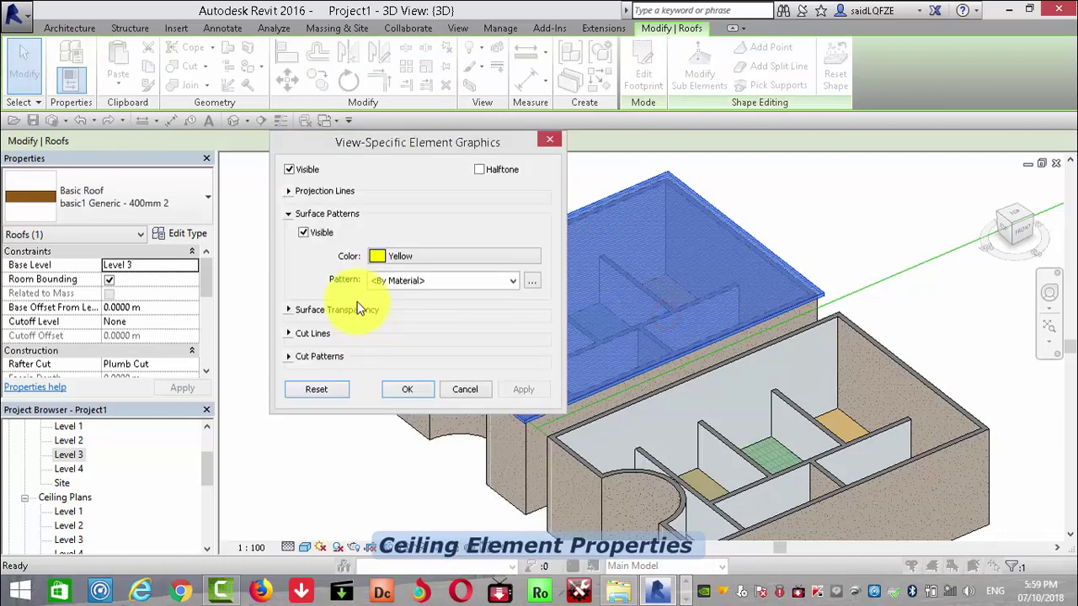
pyautogui.click(315, 389)
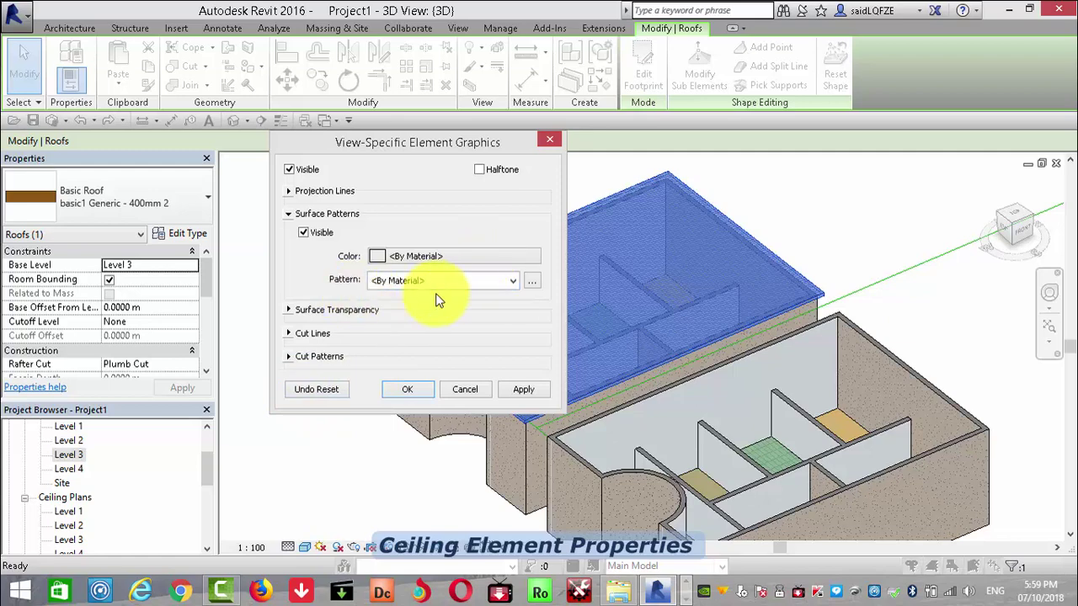
pyautogui.click(446, 285)
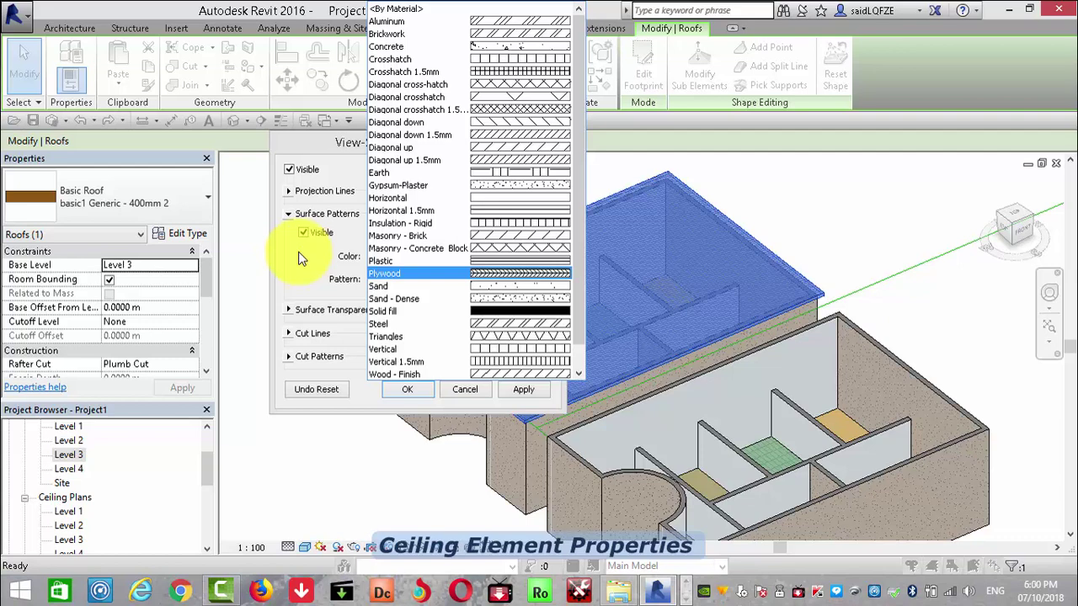
pyautogui.click(299, 256)
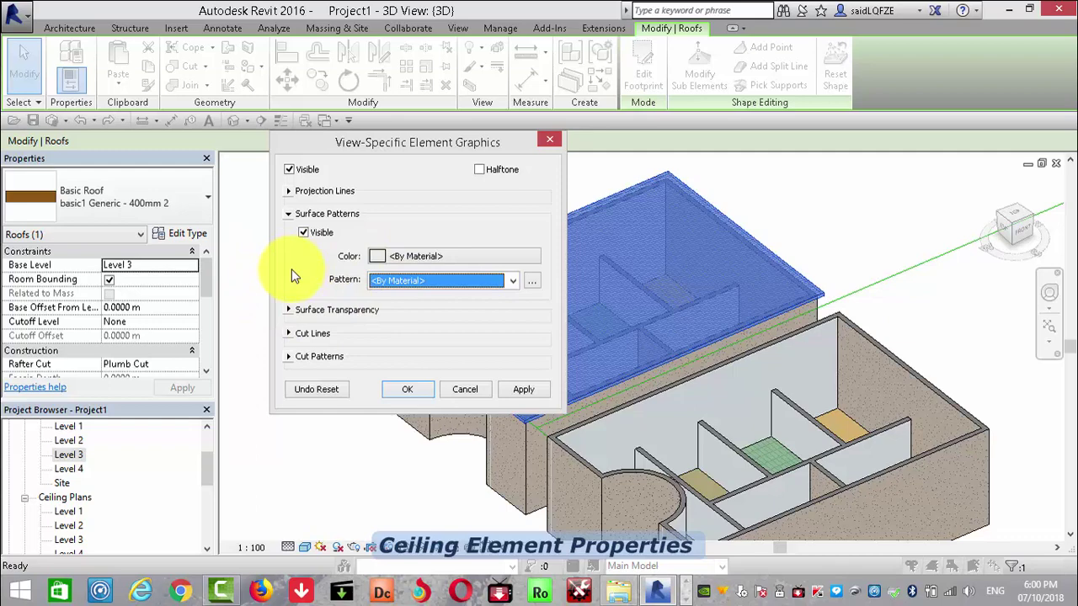
pyautogui.click(289, 214)
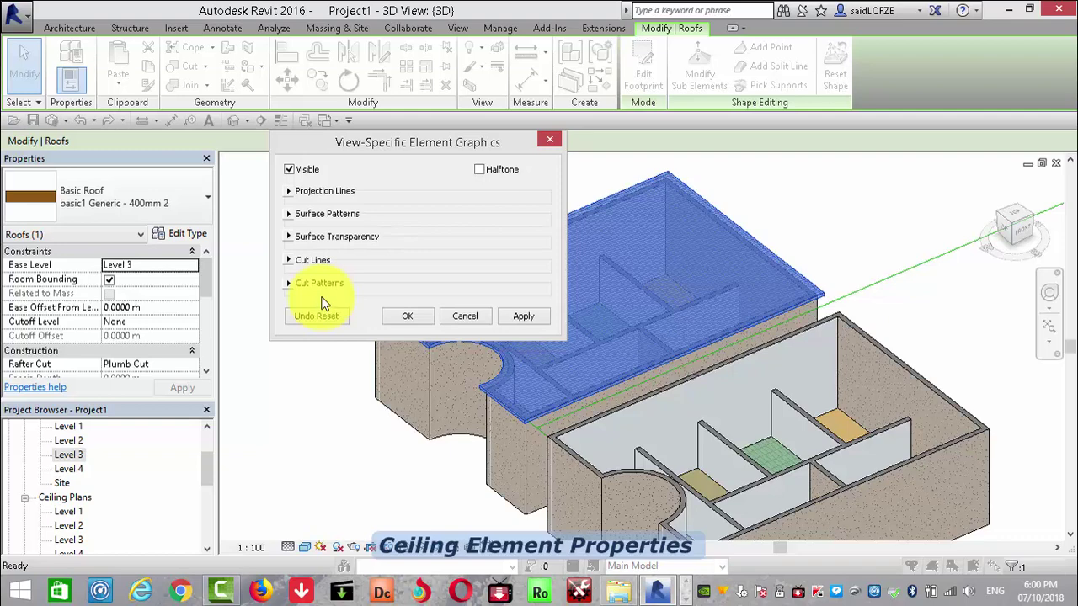
# Override the roof's surface transparency to 100 in the 3D view, then deselect it.
pyautogui.click(288, 236)
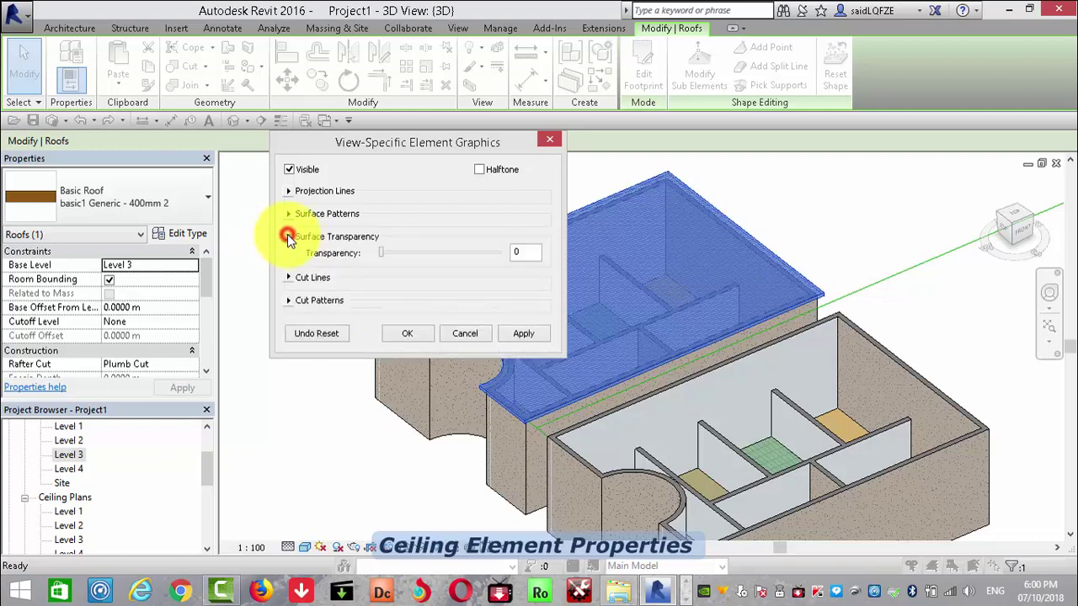
pyautogui.moveTo(383, 254); pyautogui.dragTo(551, 262)
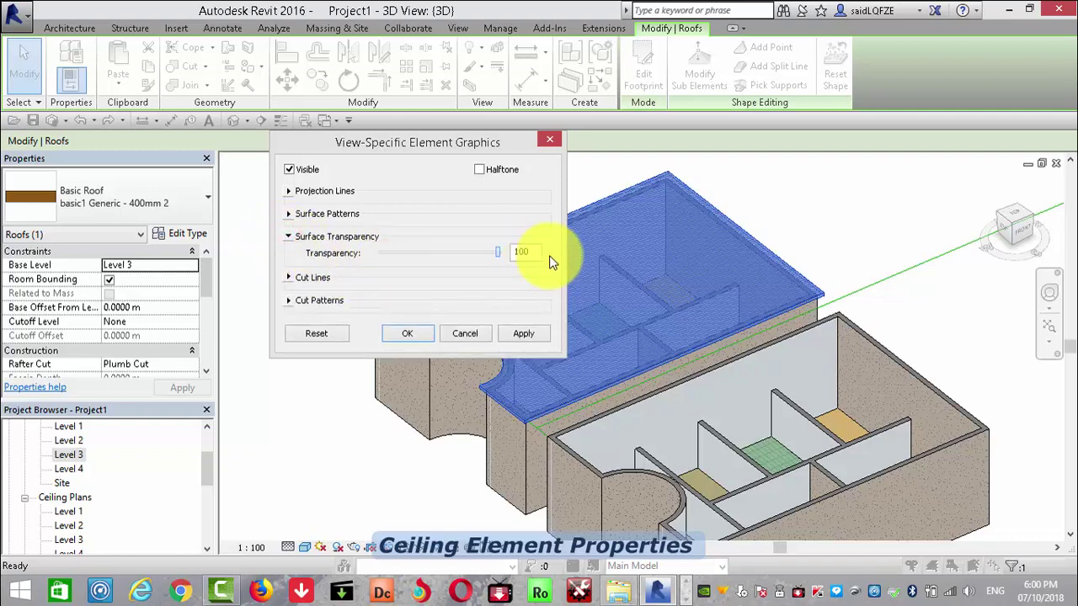
pyautogui.click(523, 332)
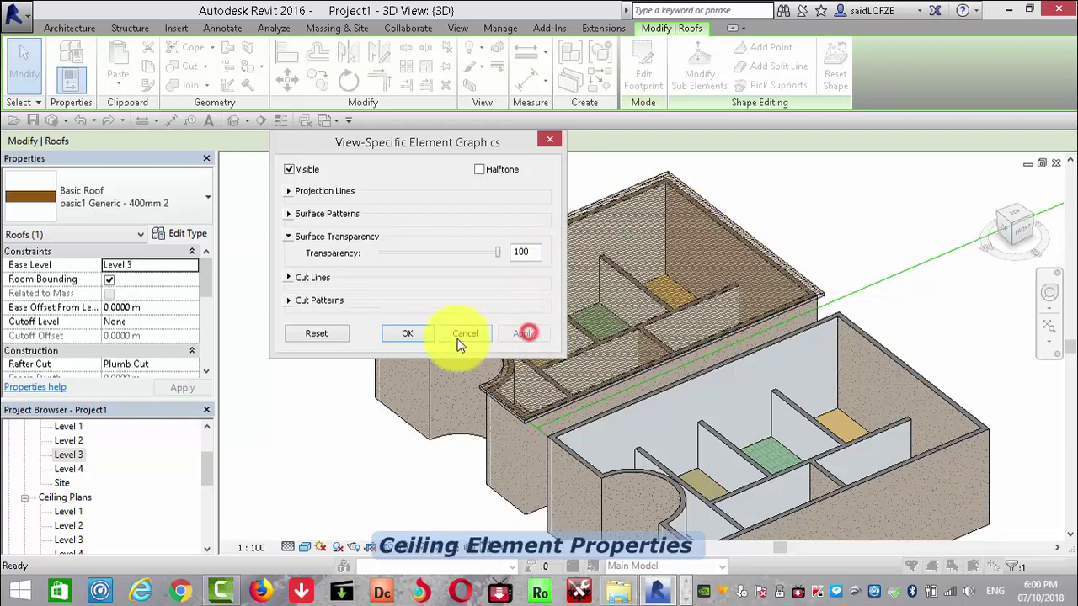
pyautogui.click(407, 333)
pyautogui.click(413, 253)
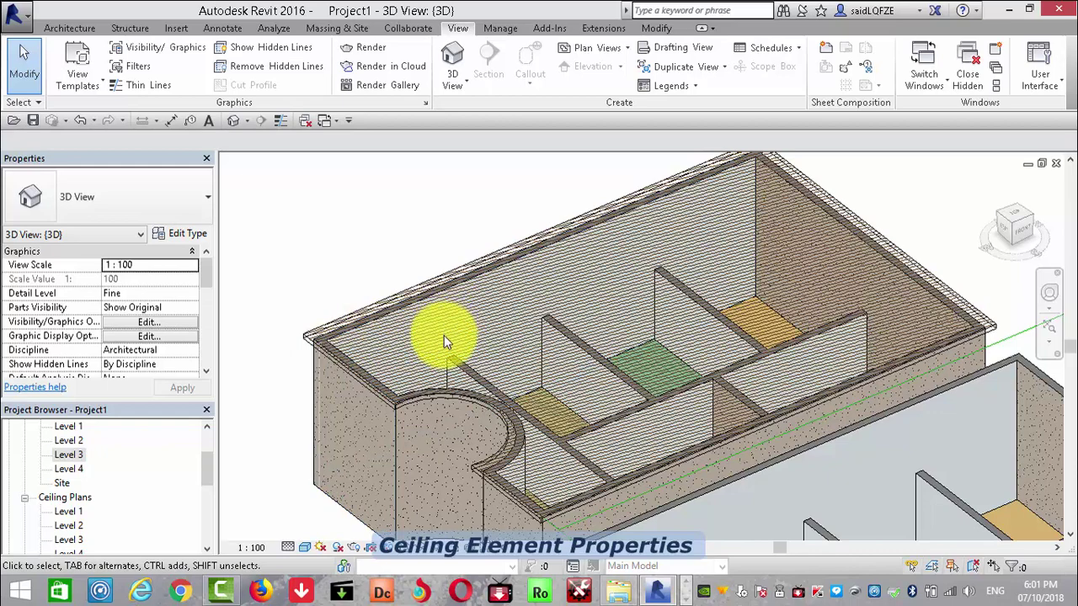
# Switch off the roof's surface pattern visibility through its By Element graphics override.
pyautogui.click(453, 274)
pyautogui.rightClick(453, 274)
pyautogui.moveTo(534, 315)
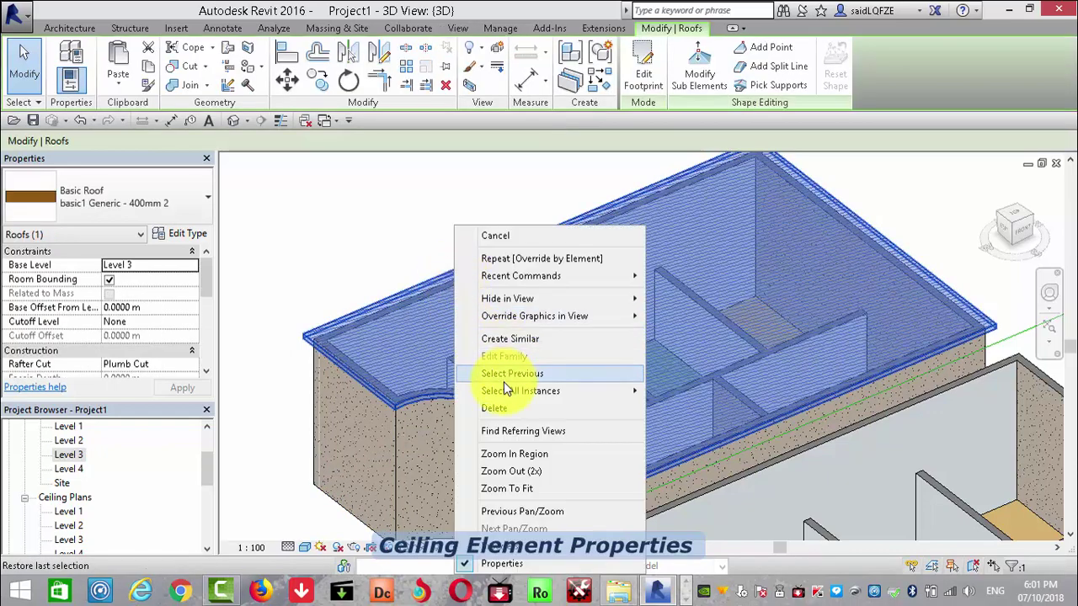
pyautogui.click(681, 315)
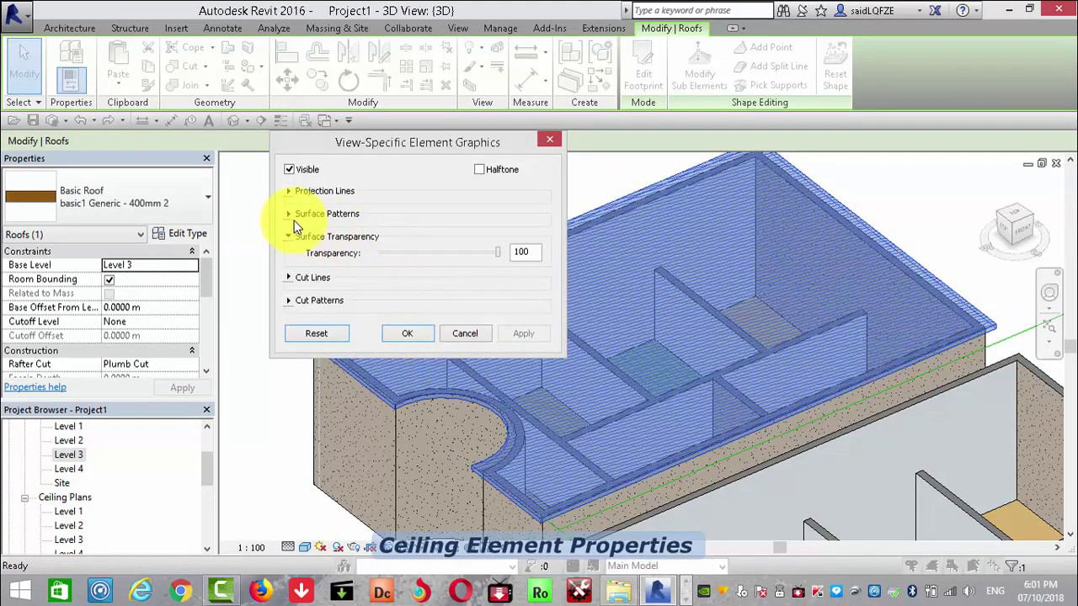
pyautogui.click(289, 213)
pyautogui.click(303, 232)
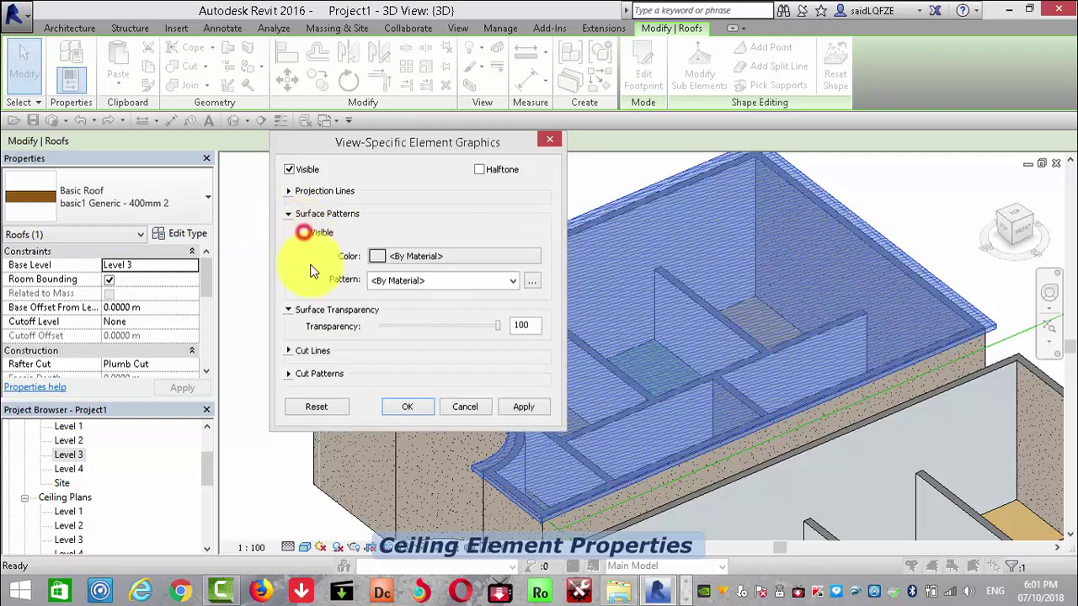
pyautogui.click(509, 408)
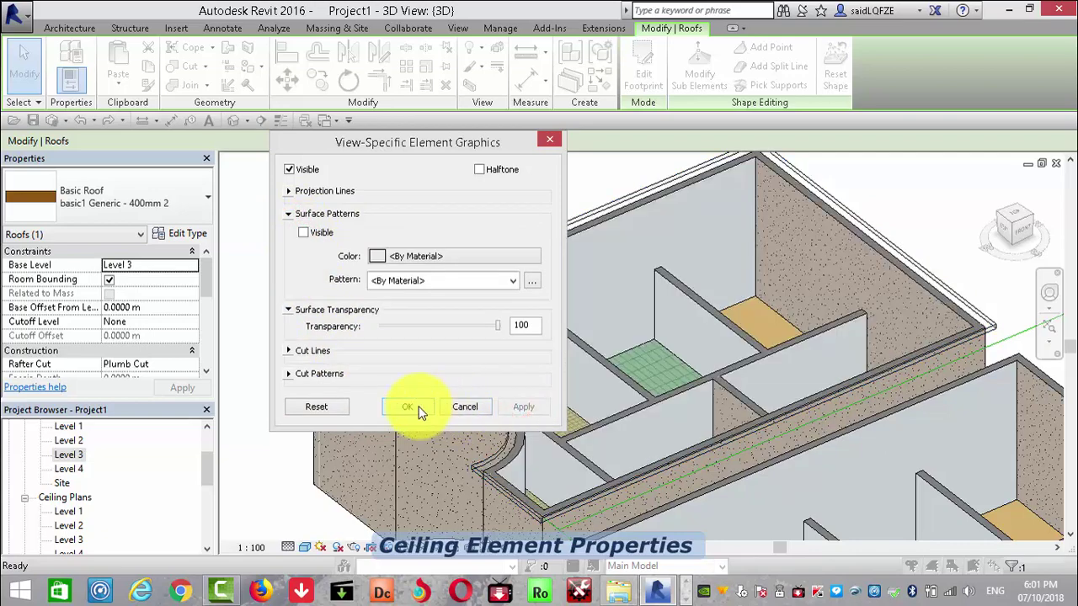
pyautogui.click(408, 408)
pyautogui.click(292, 283)
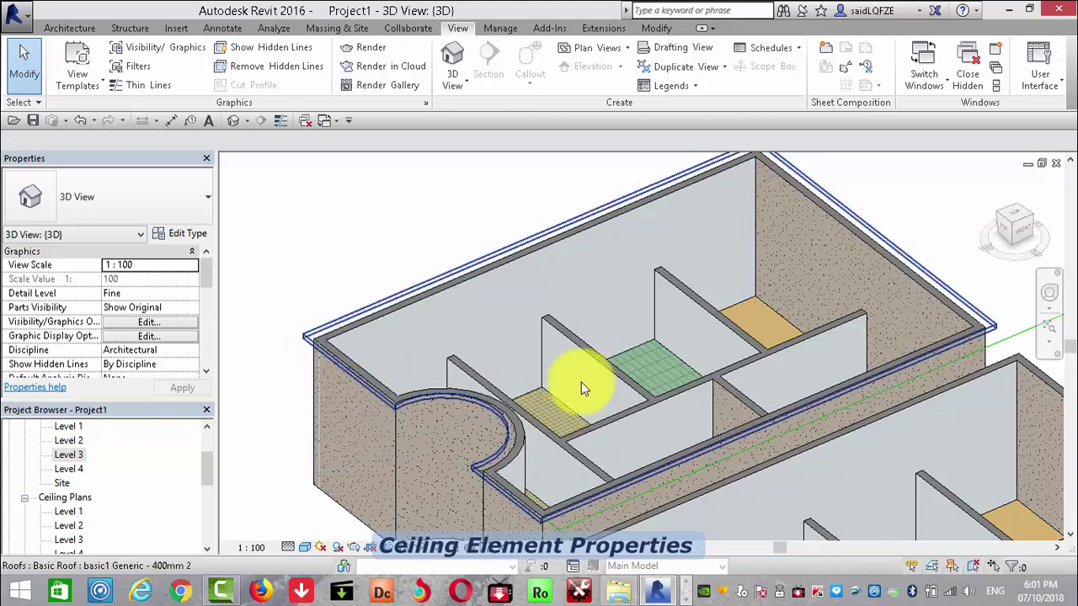
# Select an interior partition wall beneath the roof.
pyautogui.scroll(-3, 737, 328)
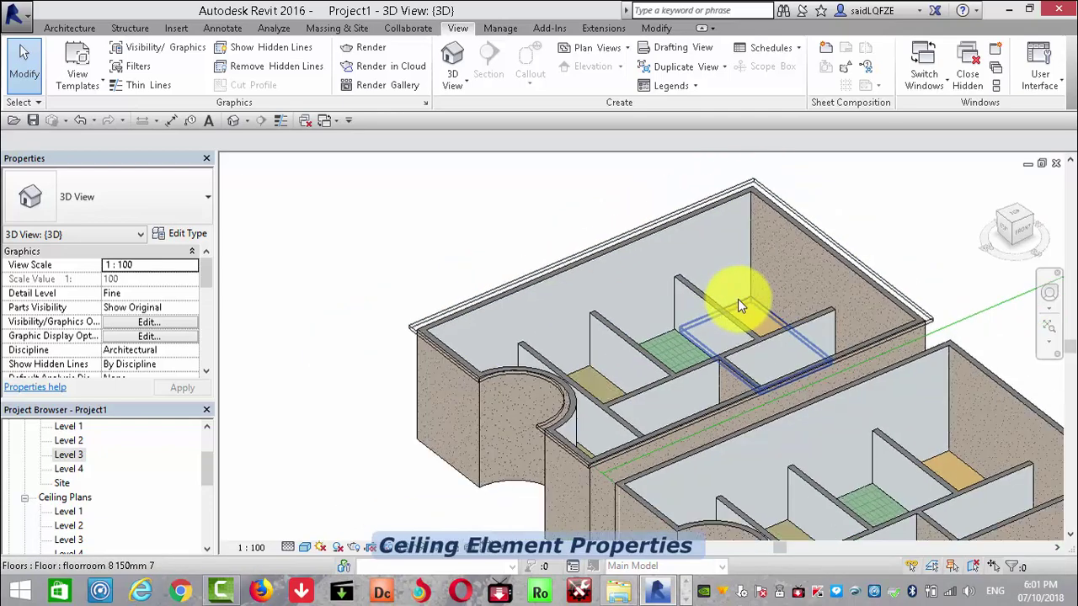
pyautogui.scroll(2, 707, 305)
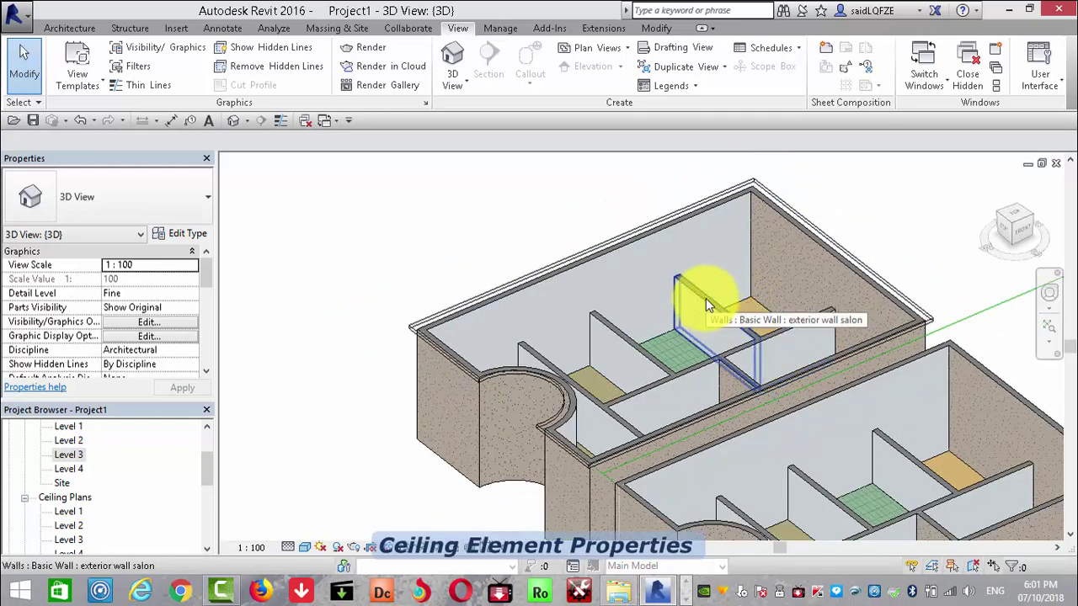
pyautogui.click(705, 299)
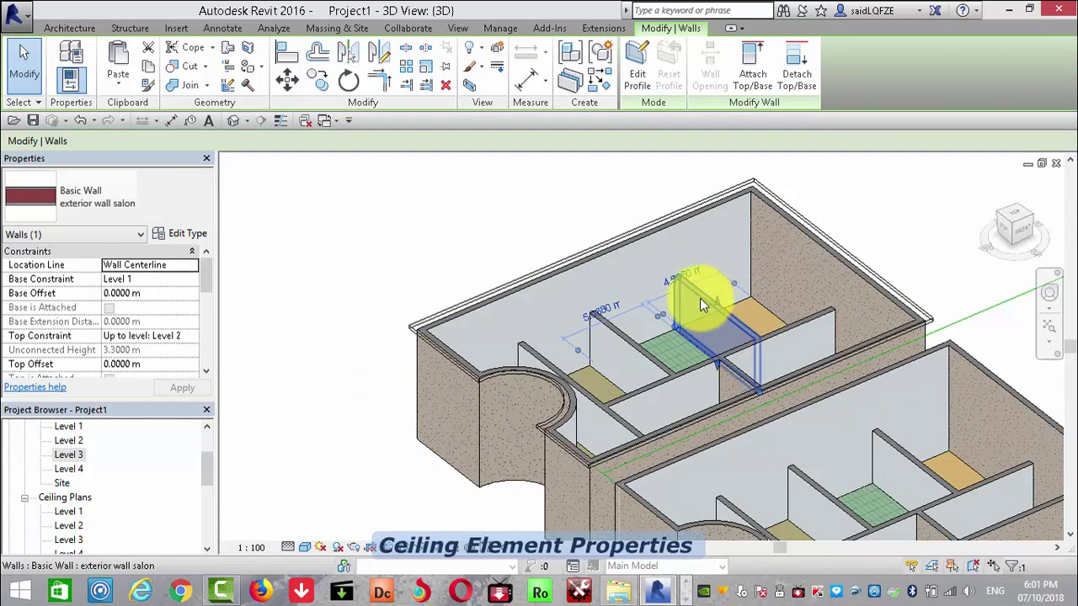
pyautogui.moveTo(700, 298); pyautogui.dragTo(621, 336)
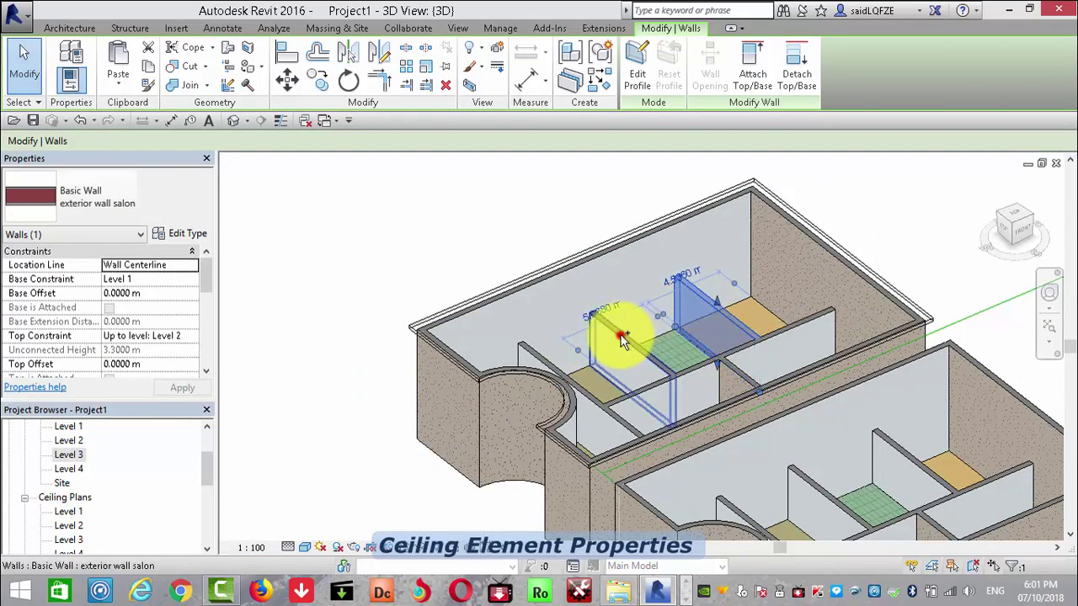
# Add more partition walls to the selection and attach their tops to the roof above.
pyautogui.keyDown('ctrl'); pyautogui.click(668, 410); pyautogui.keyUp('ctrl')
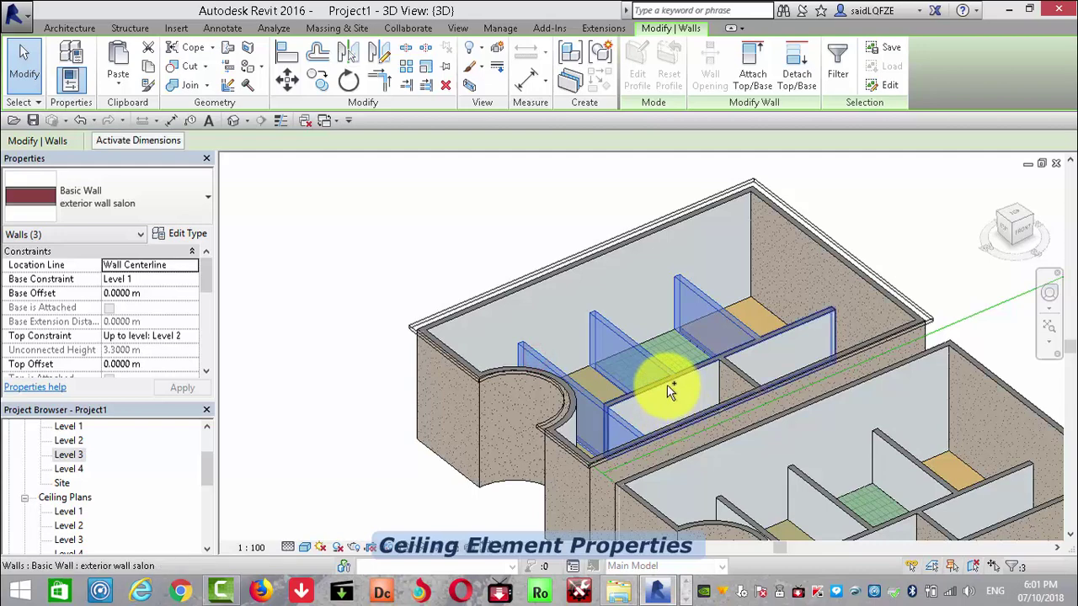
pyautogui.keyDown('ctrl'); pyautogui.click(703, 370); pyautogui.keyUp('ctrl')
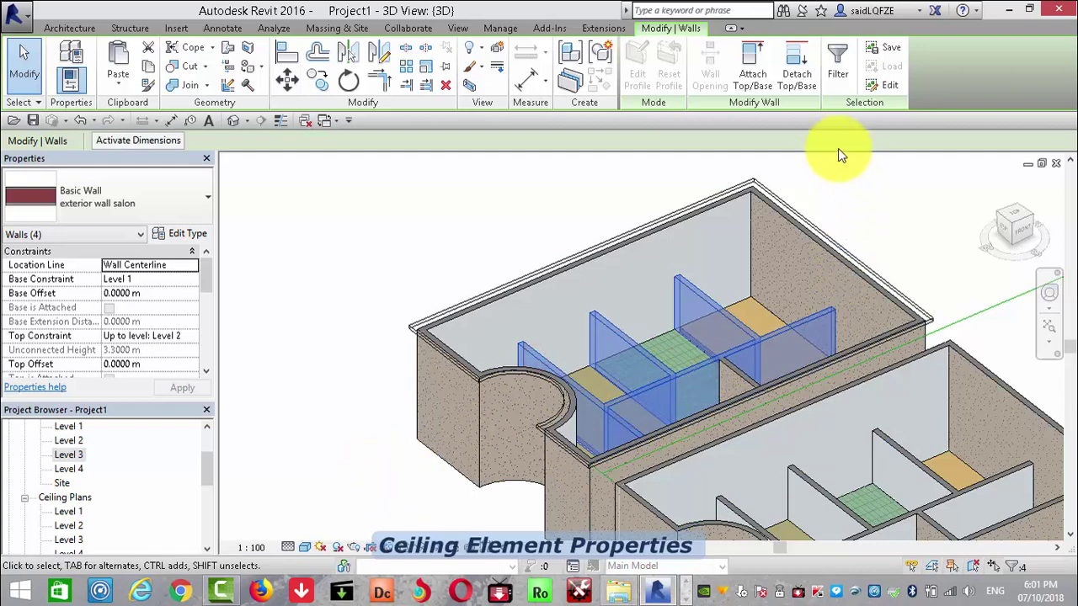
pyautogui.click(755, 72)
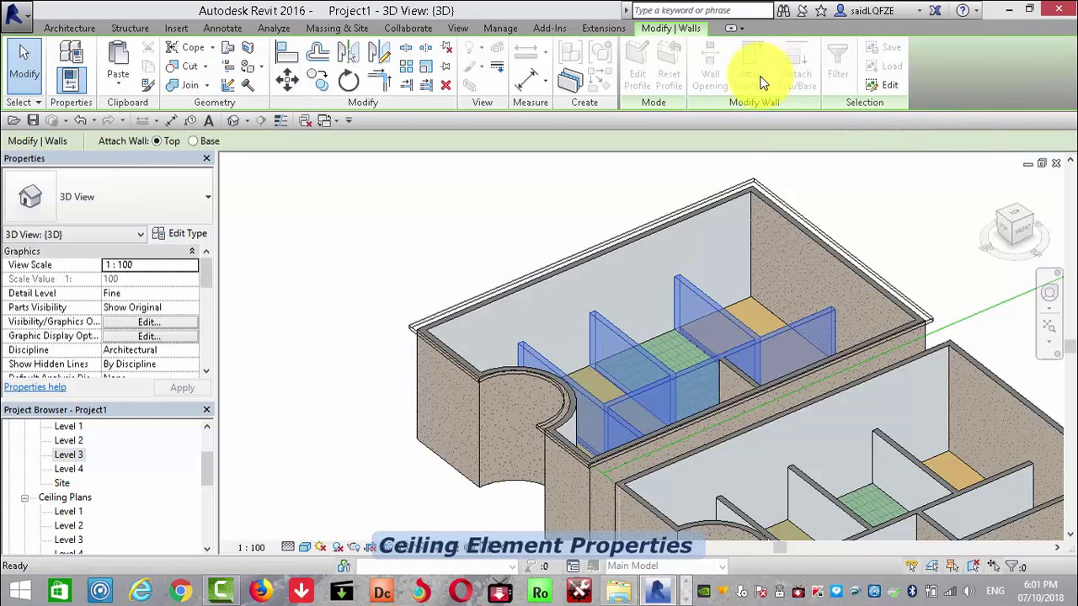
pyautogui.click(752, 176)
pyautogui.click(470, 226)
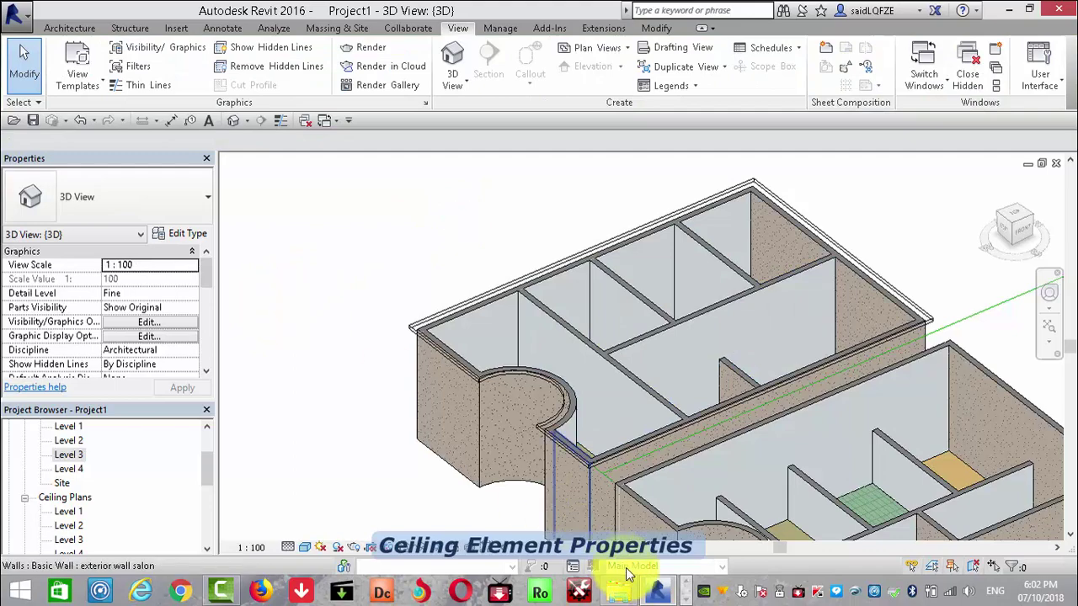
# Attach one more interior wall's top to the transparent roof.
pyautogui.scroll(2, 726, 397)
pyautogui.scroll(2, 726, 397)
pyautogui.scroll(-2, 692, 417)
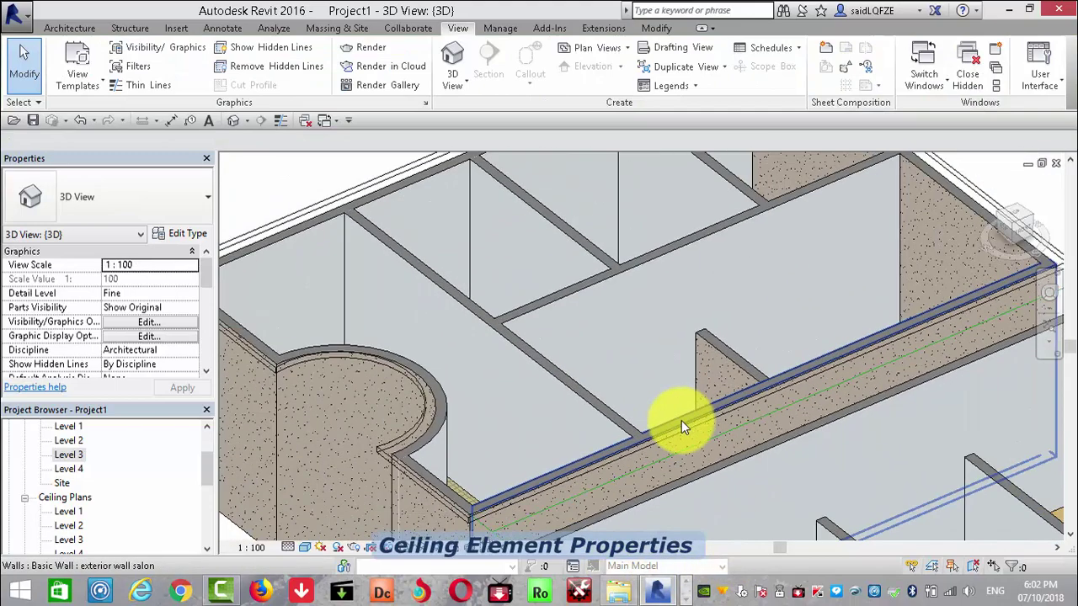
pyautogui.scroll(-2, 681, 420)
pyautogui.click(722, 386)
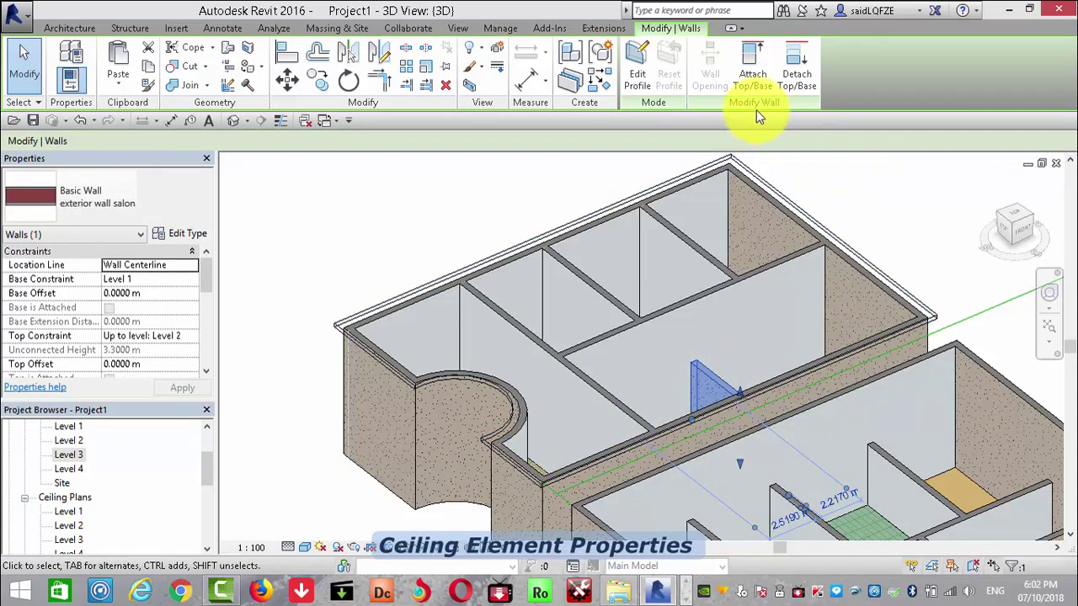
pyautogui.click(753, 67)
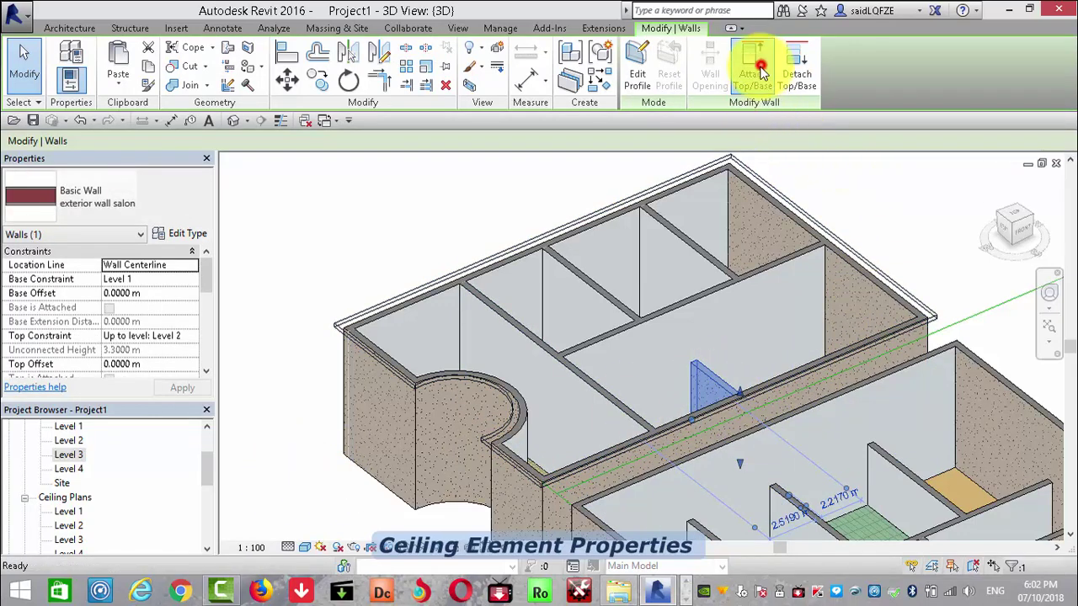
pyautogui.click(358, 309)
pyautogui.click(263, 299)
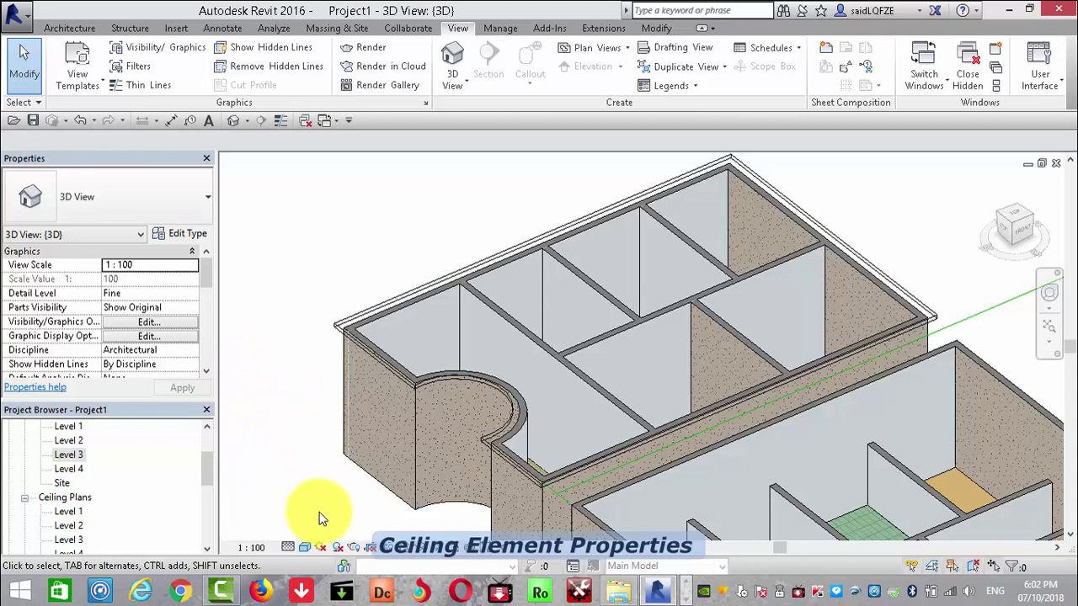
# Reset the left roof's By Element graphics overrides so it shows solid brown.
pyautogui.rightClick(405, 378)
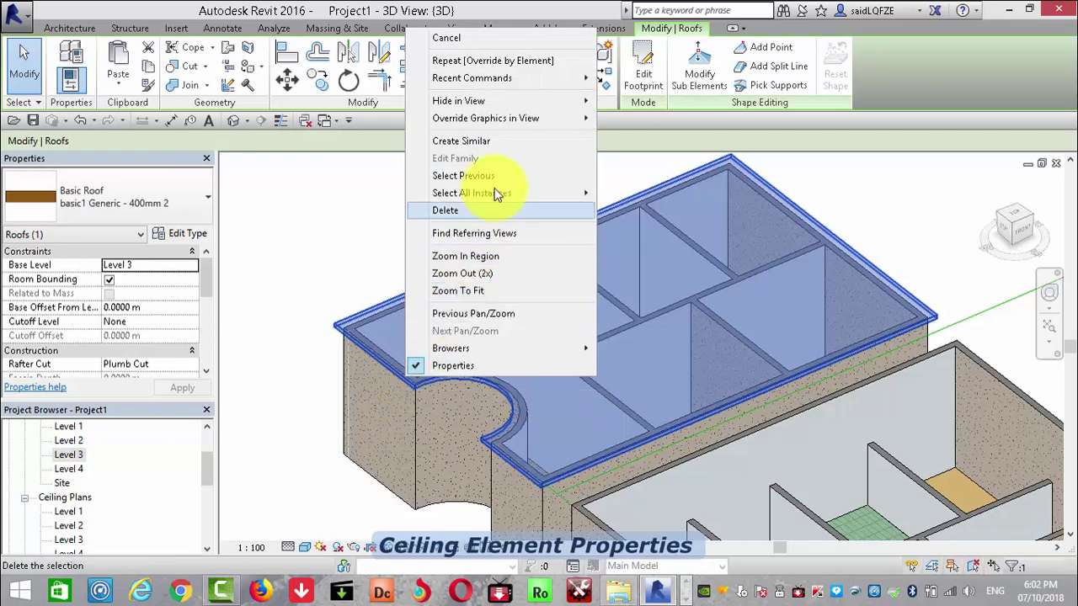
pyautogui.moveTo(486, 118)
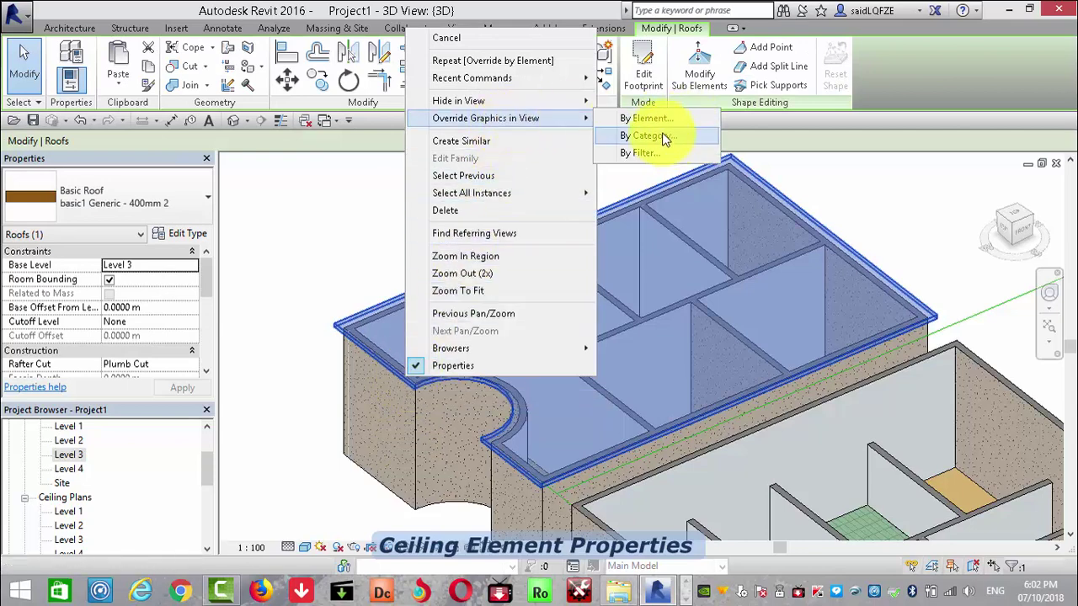
pyautogui.click(662, 122)
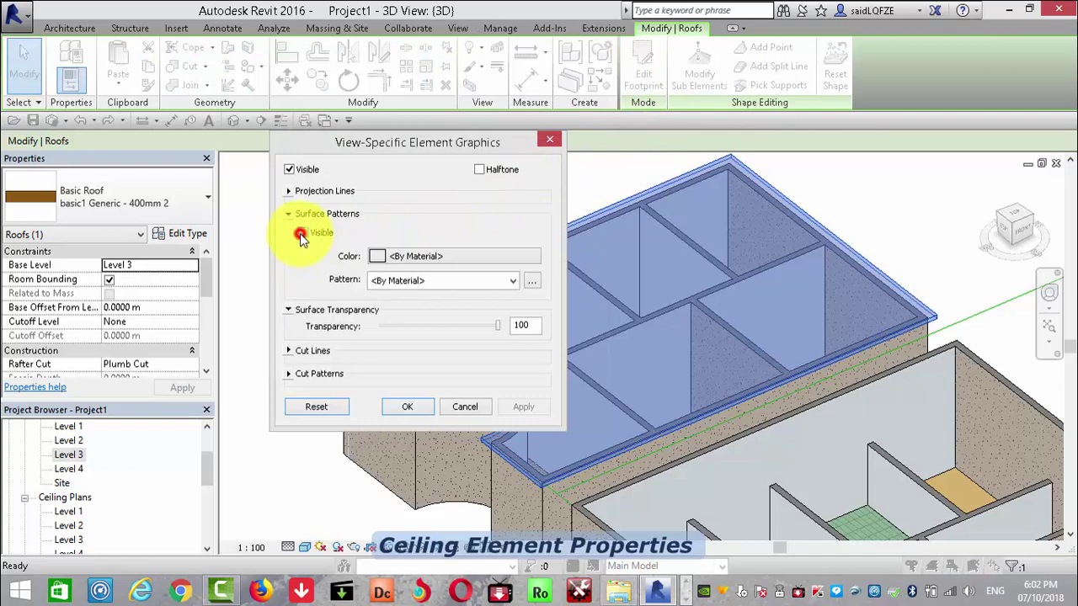
pyautogui.click(301, 234)
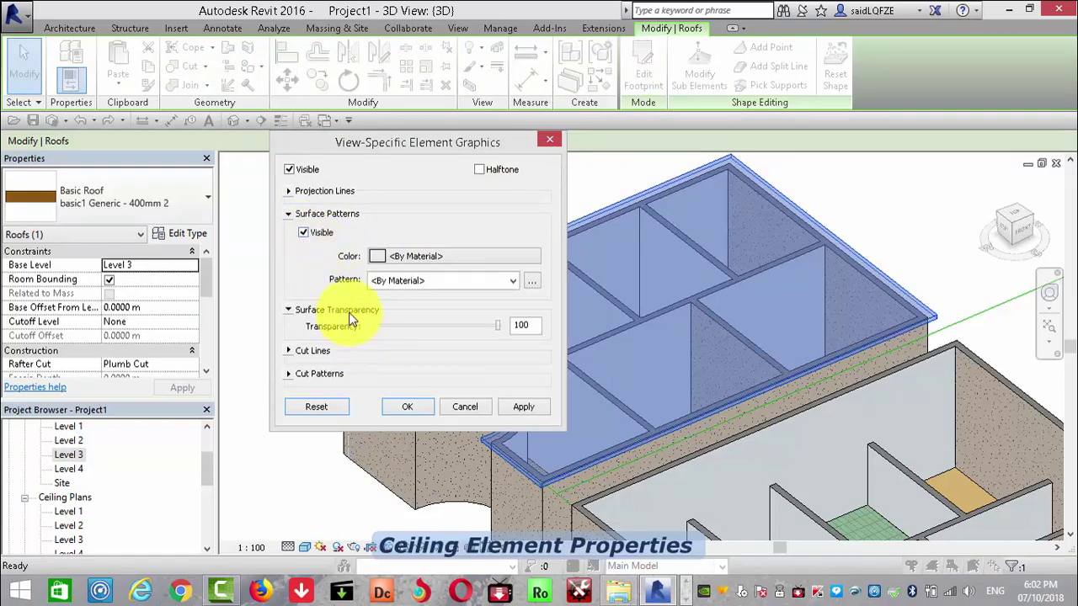
pyautogui.click(318, 407)
pyautogui.click(522, 406)
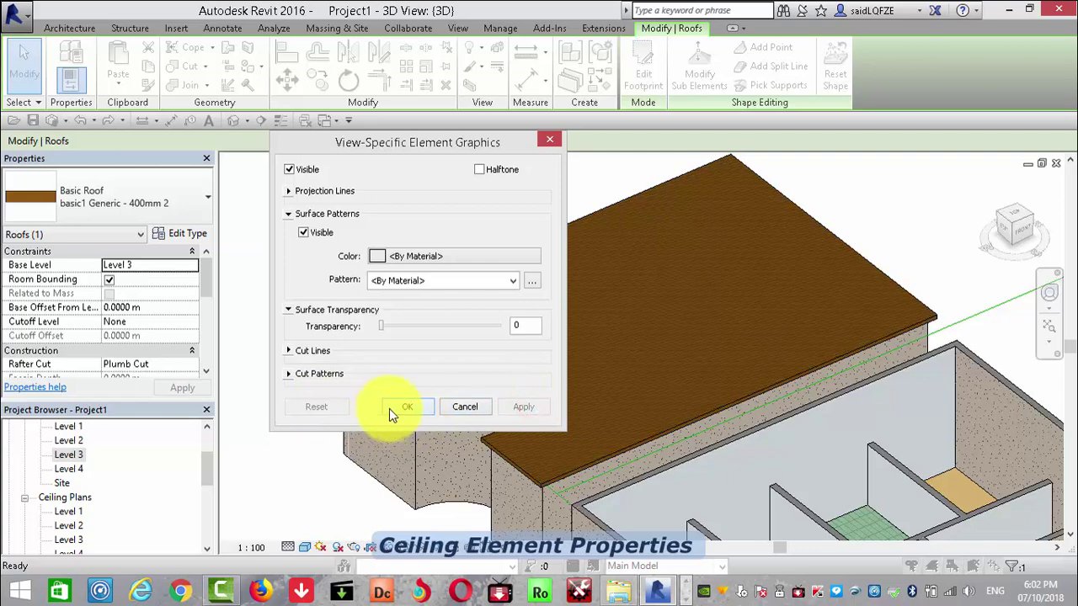
pyautogui.click(404, 406)
pyautogui.click(299, 303)
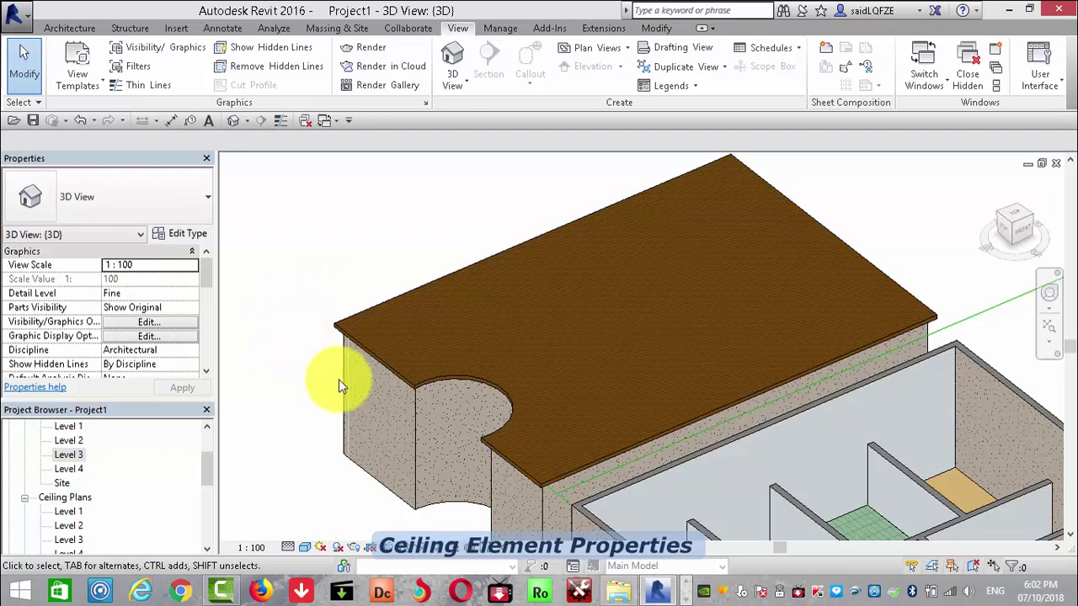
# Reopen the left roof's graphics overrides to check them, closing without changes.
pyautogui.click(379, 311)
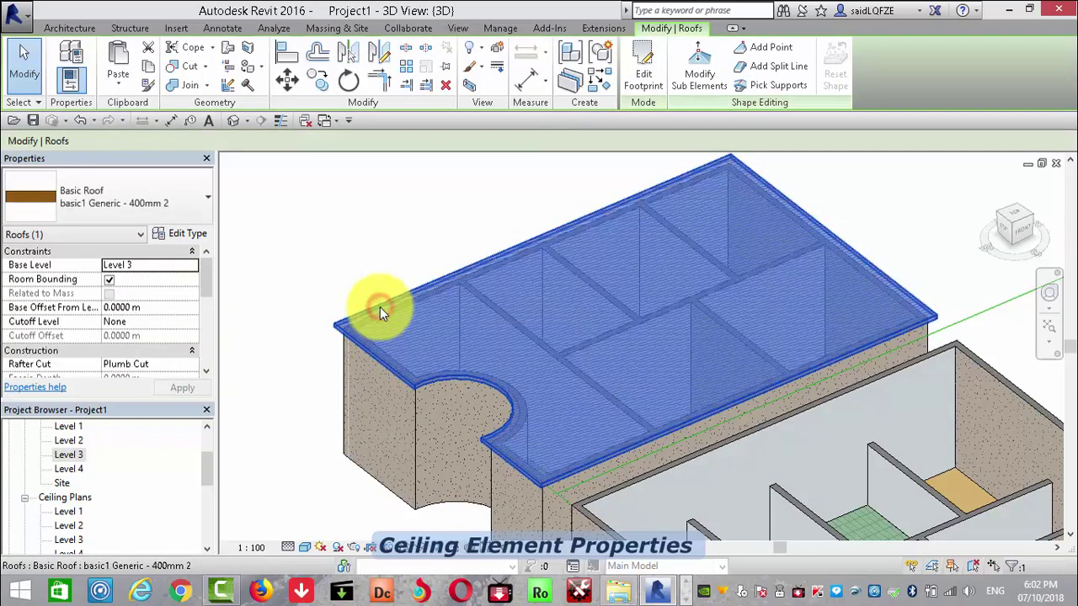
pyautogui.rightClick(380, 309)
pyautogui.moveTo(459, 315)
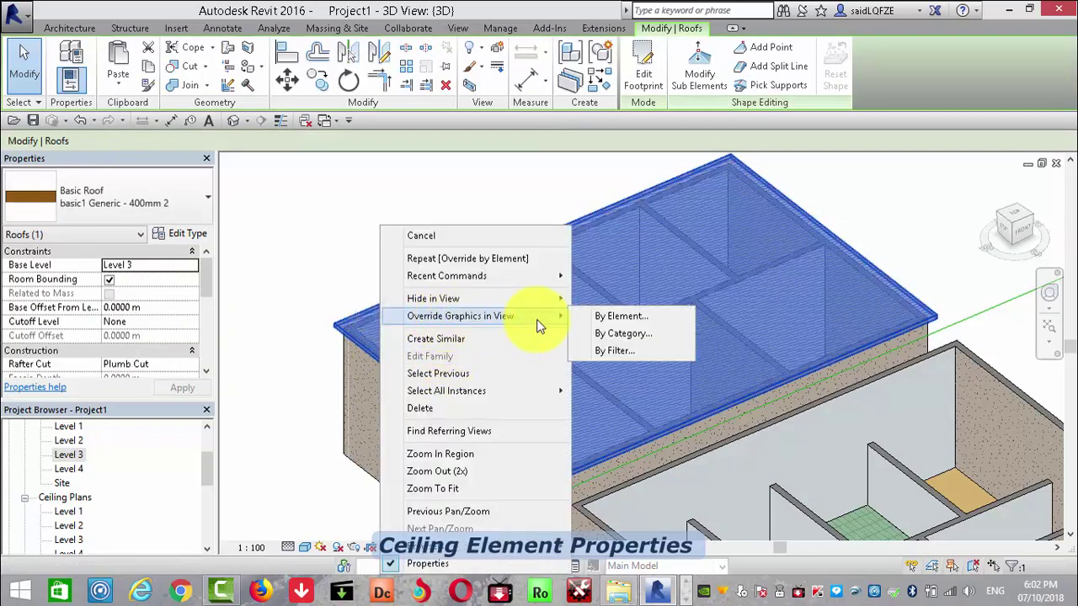
pyautogui.click(599, 317)
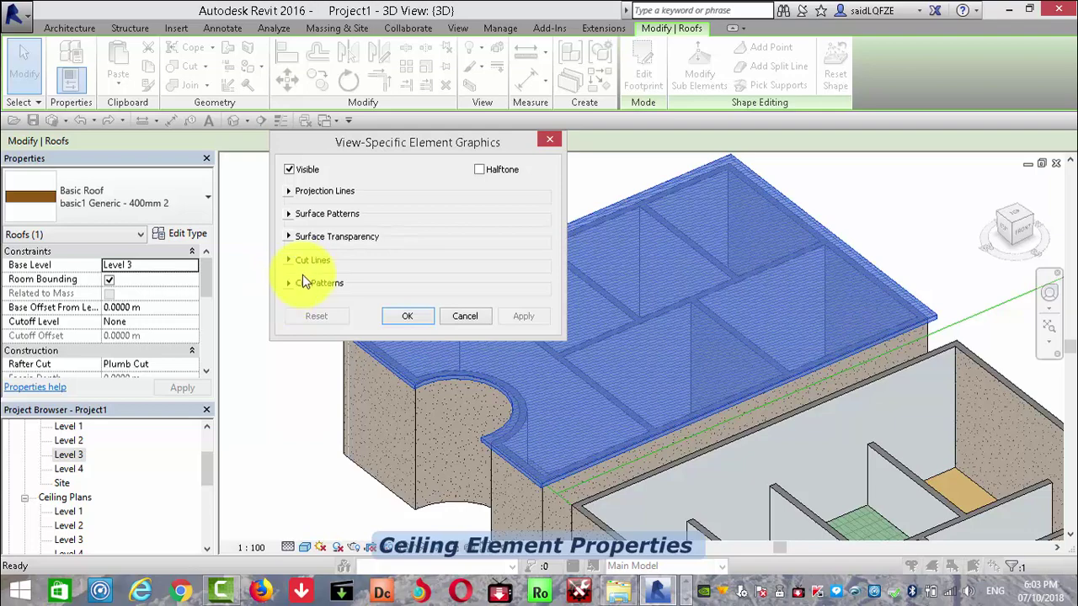
pyautogui.click(465, 319)
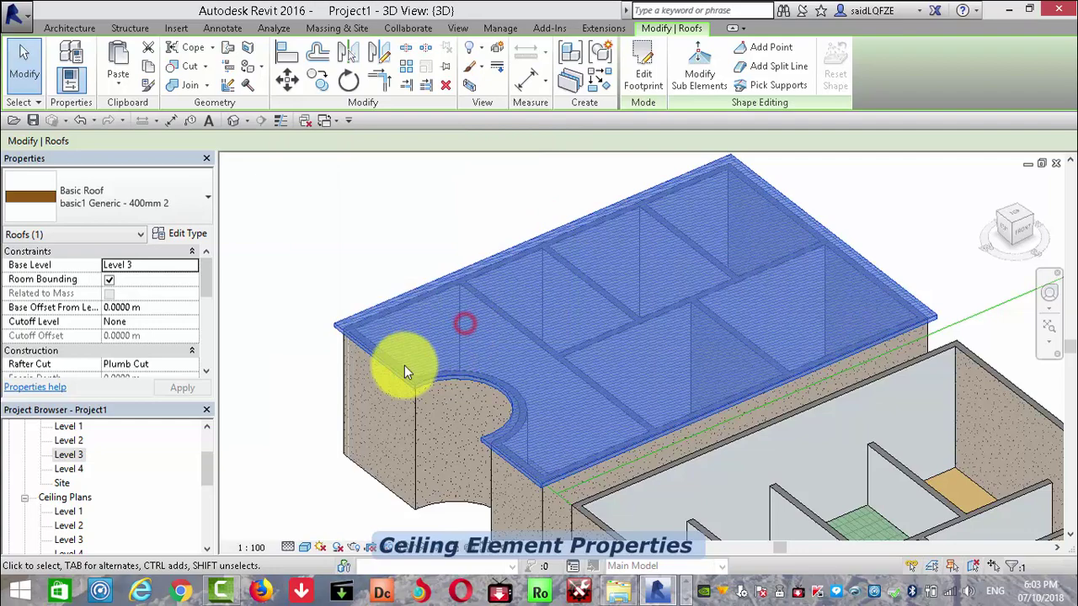
pyautogui.click(247, 368)
# Open the Level 1 floor plan and then the Section 1 view from its section marker.
pyautogui.moveTo(207, 476); pyautogui.dragTo(193, 451)
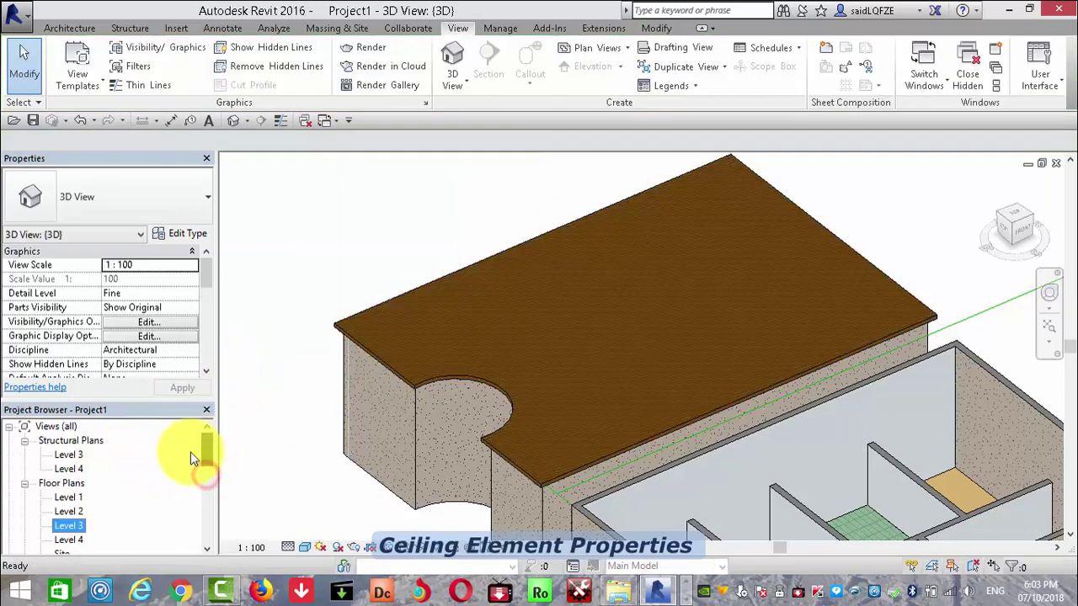
pyautogui.click(69, 525)
pyautogui.doubleClick(70, 498)
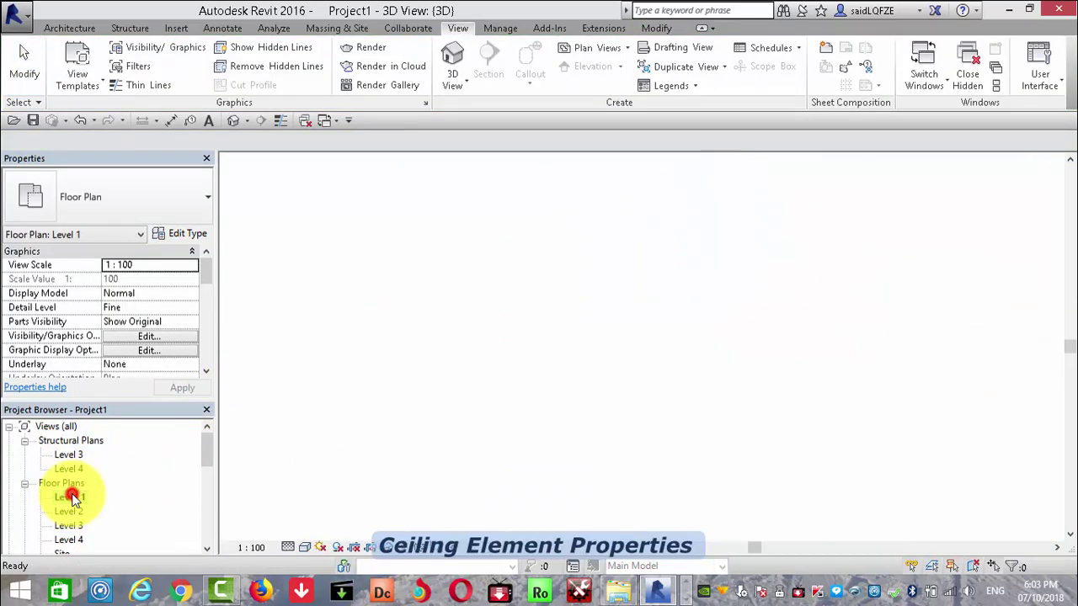
pyautogui.scroll(3, 658, 273)
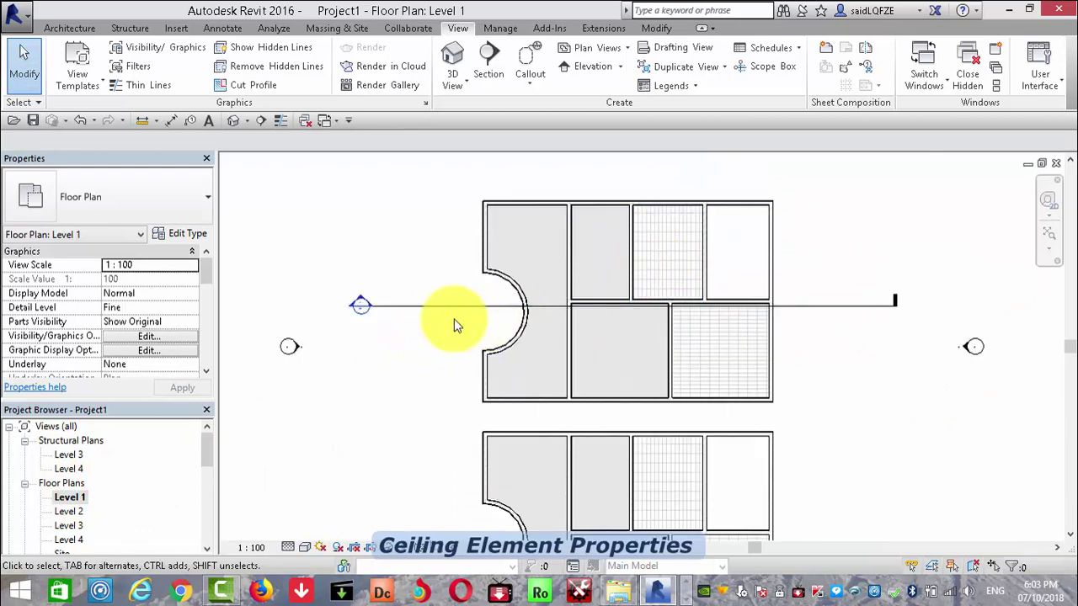
pyautogui.scroll(2, 289, 312)
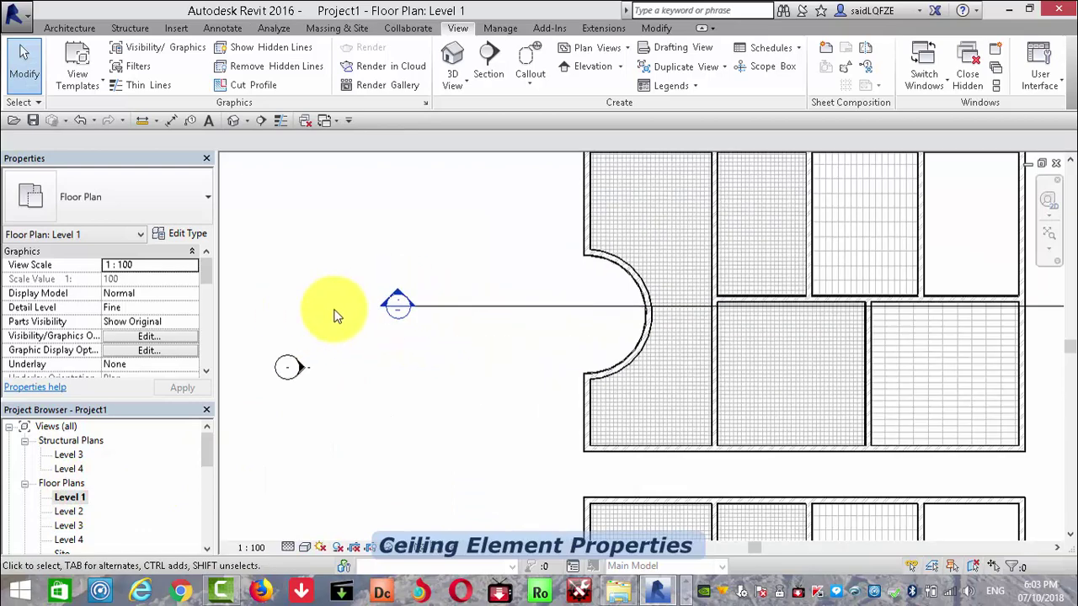
pyautogui.click(397, 293)
pyautogui.doubleClick(397, 293)
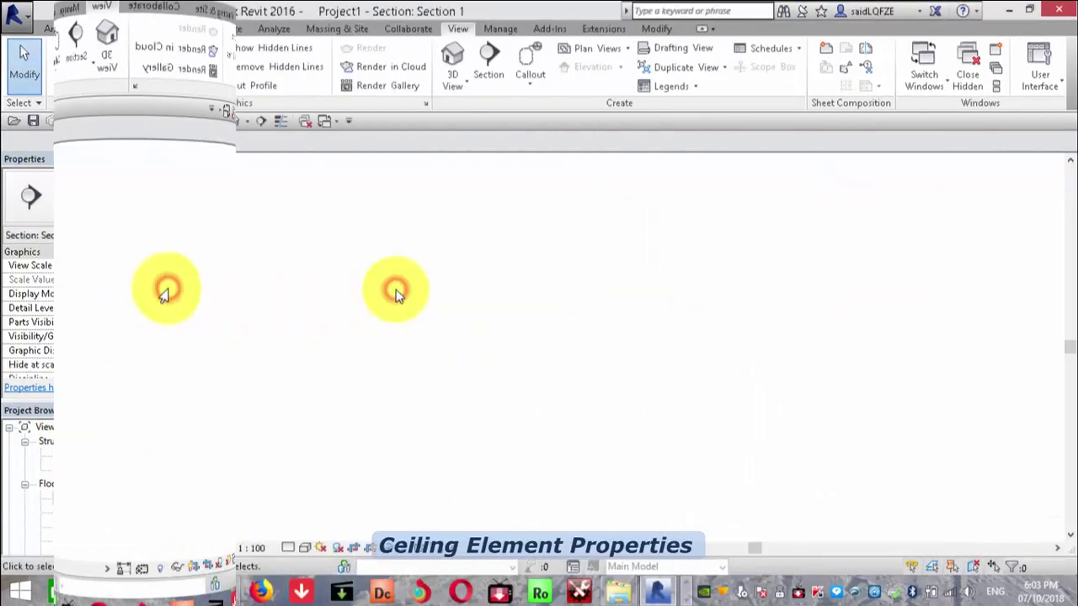
# Set Section 1 to Fine detail and Hidden Line visual style, after briefly trying shaded.
pyautogui.scroll(2, 519, 277)
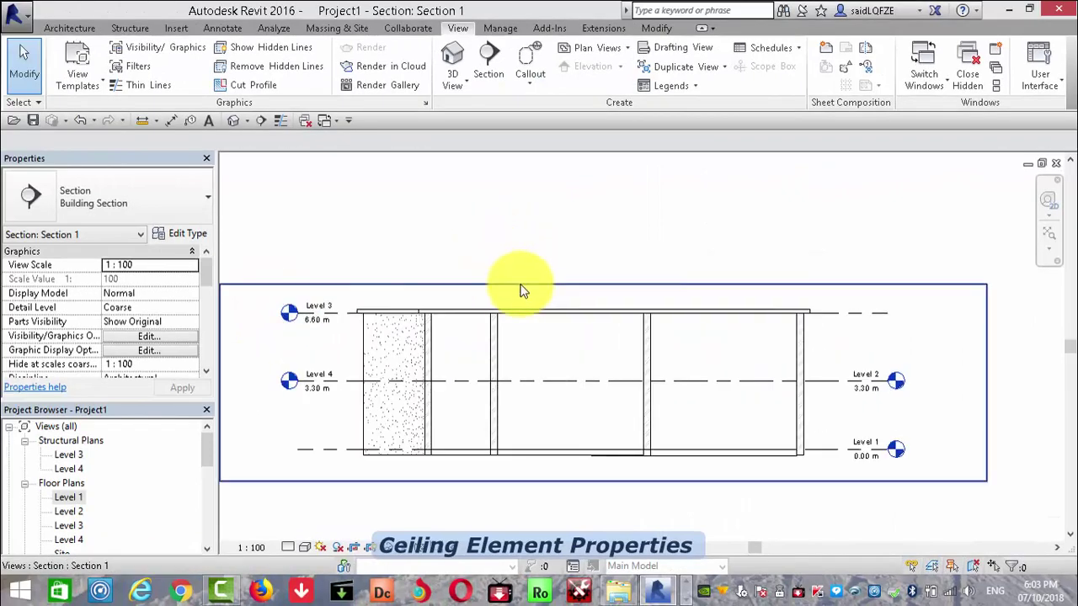
pyautogui.scroll(1, 631, 354)
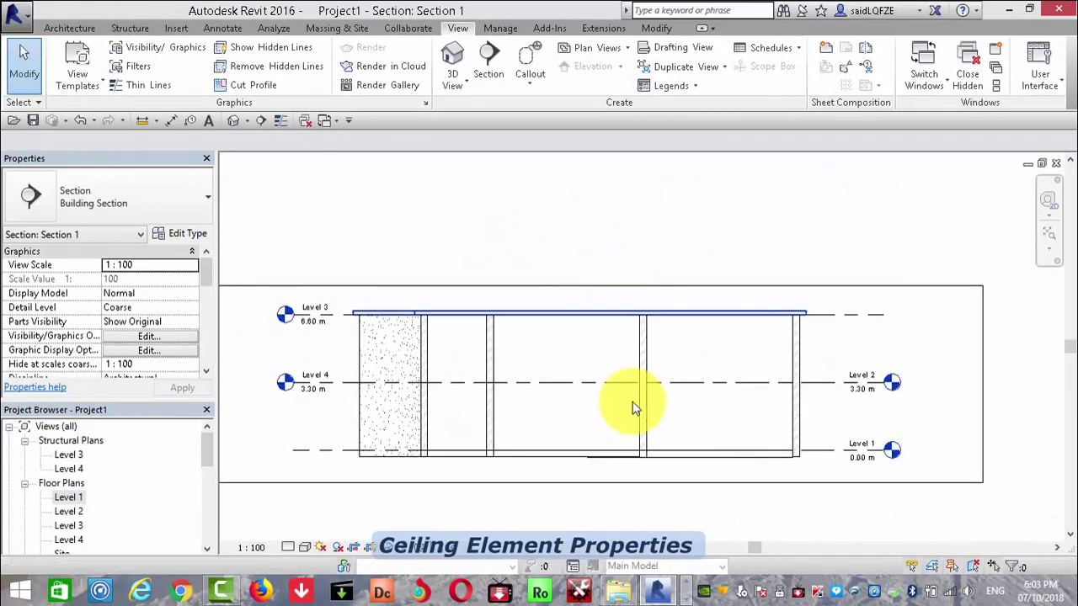
pyautogui.click(289, 543)
pyautogui.click(294, 539)
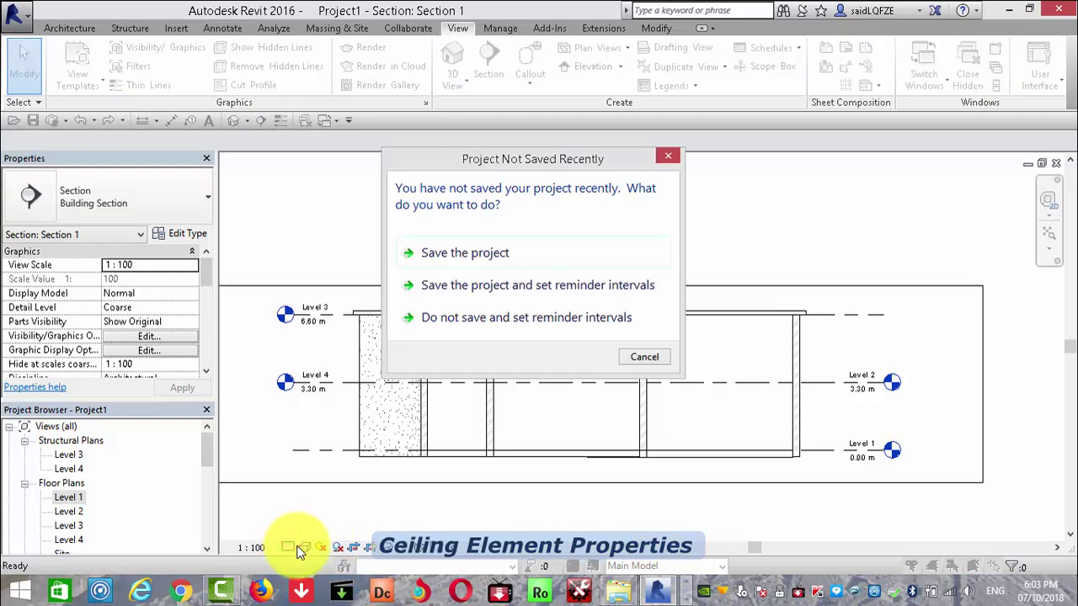
pyautogui.click(644, 362)
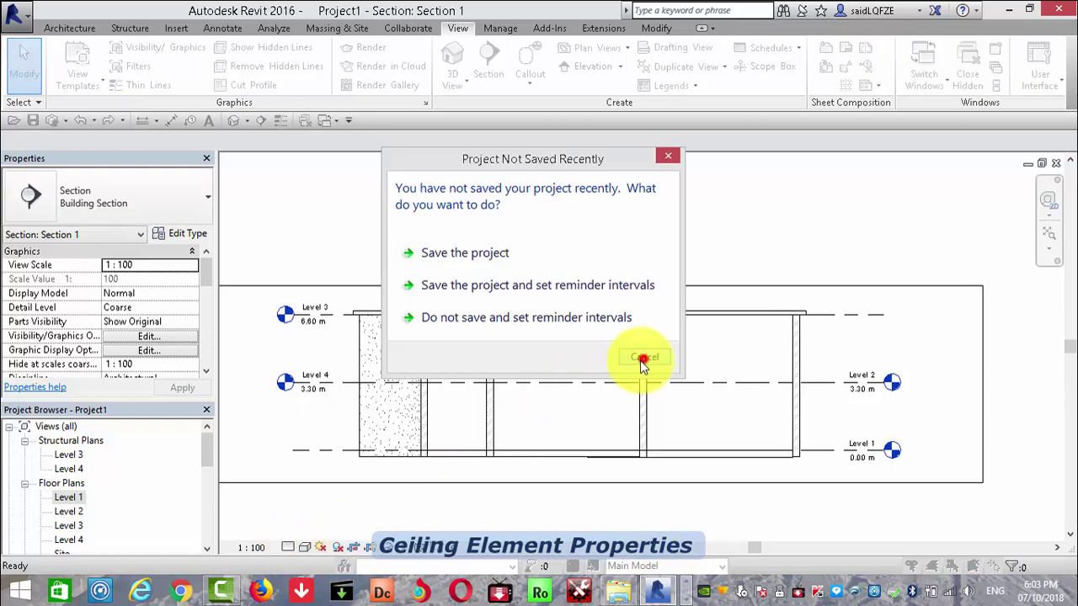
pyautogui.click(304, 547)
pyautogui.click(337, 505)
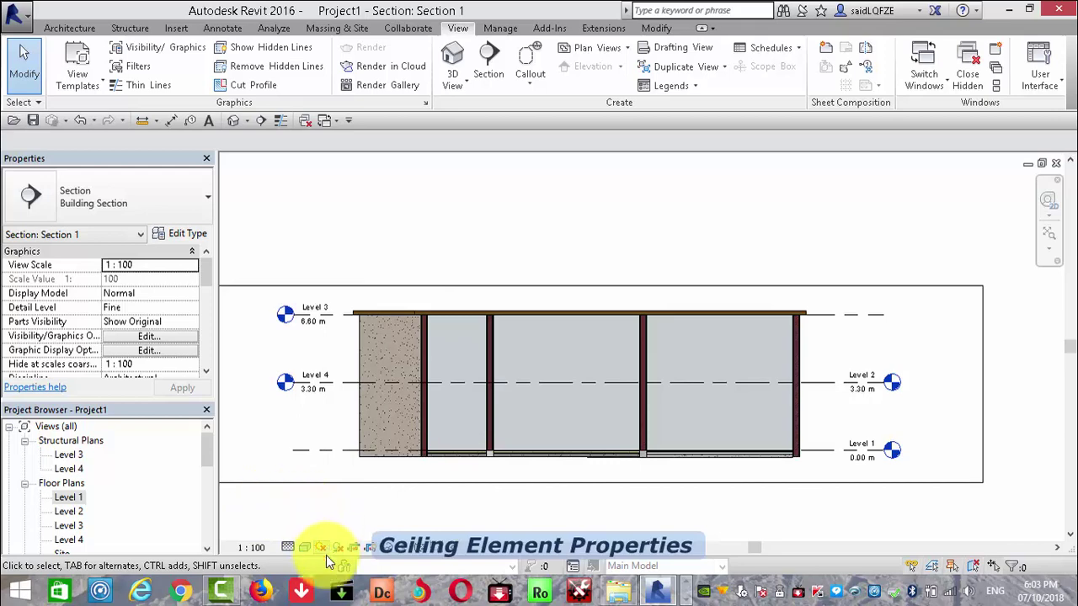
pyautogui.click(304, 547)
pyautogui.click(368, 467)
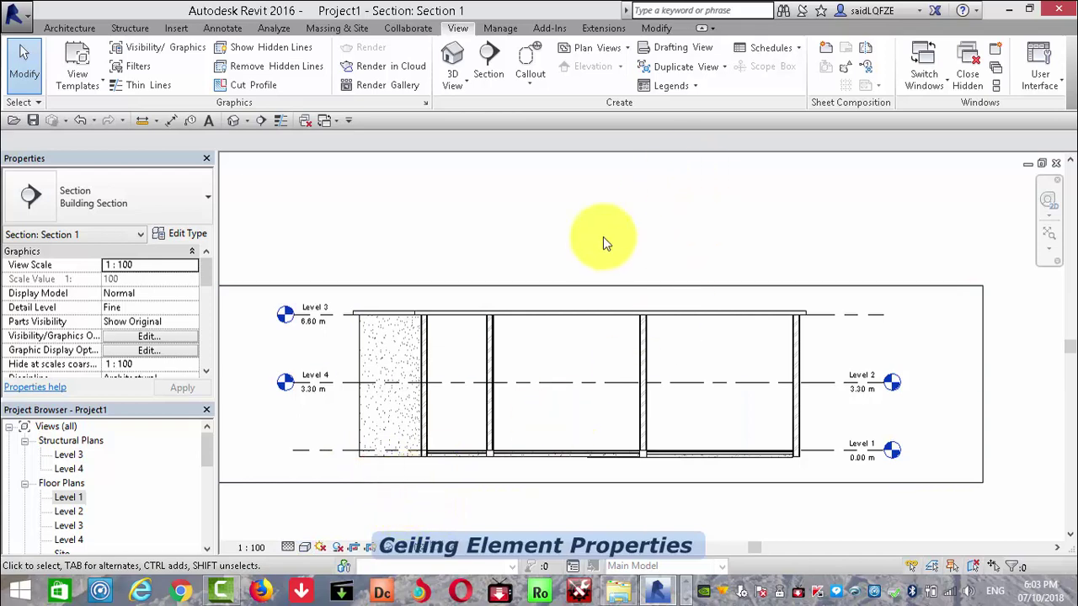
pyautogui.scroll(3, 539, 295)
# Override the roof's cut line colour to yellow in Section 1.
pyautogui.click(548, 341)
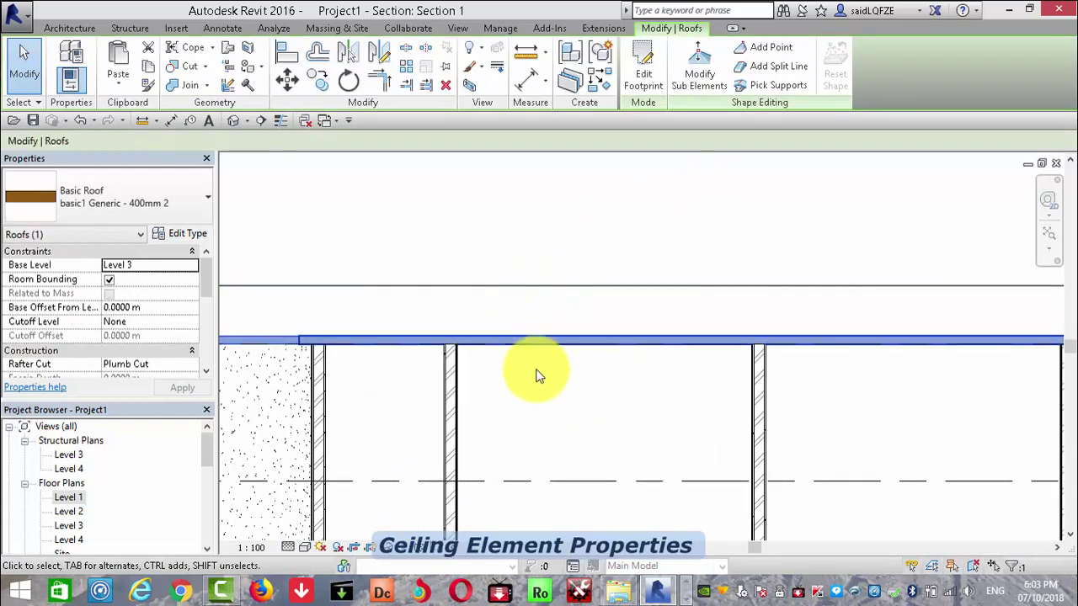
pyautogui.scroll(-2, 813, 309)
pyautogui.scroll(-1, 777, 312)
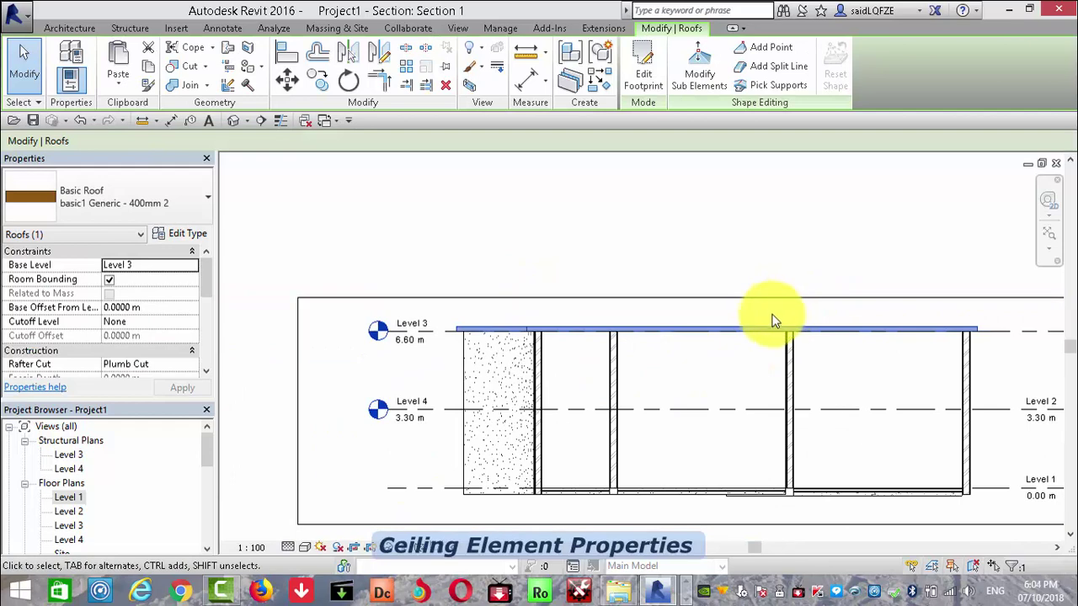
pyautogui.rightClick(732, 336)
pyautogui.moveTo(813, 315)
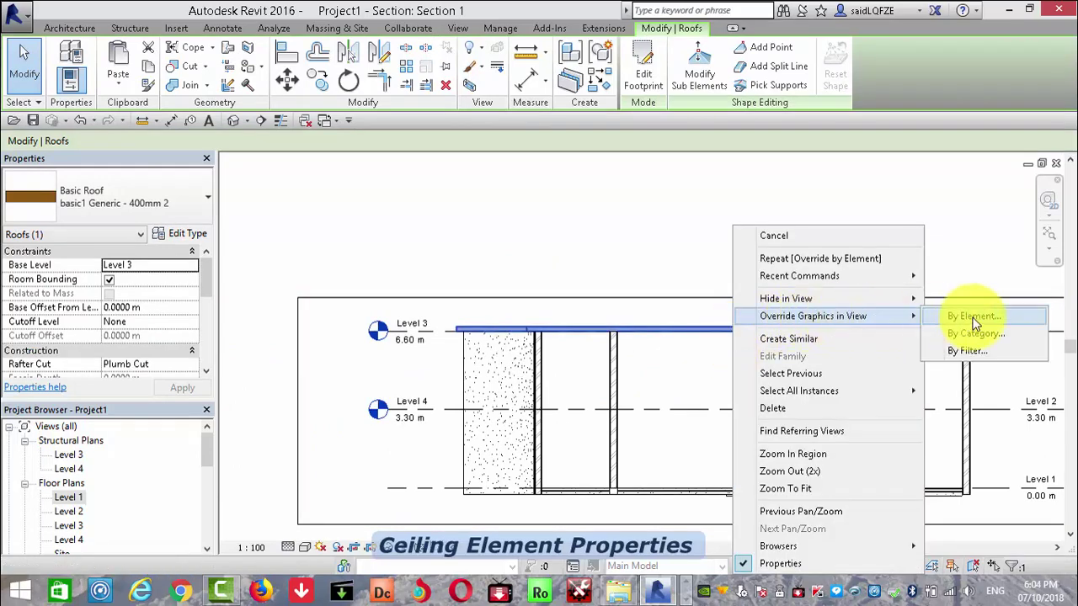
pyautogui.click(972, 317)
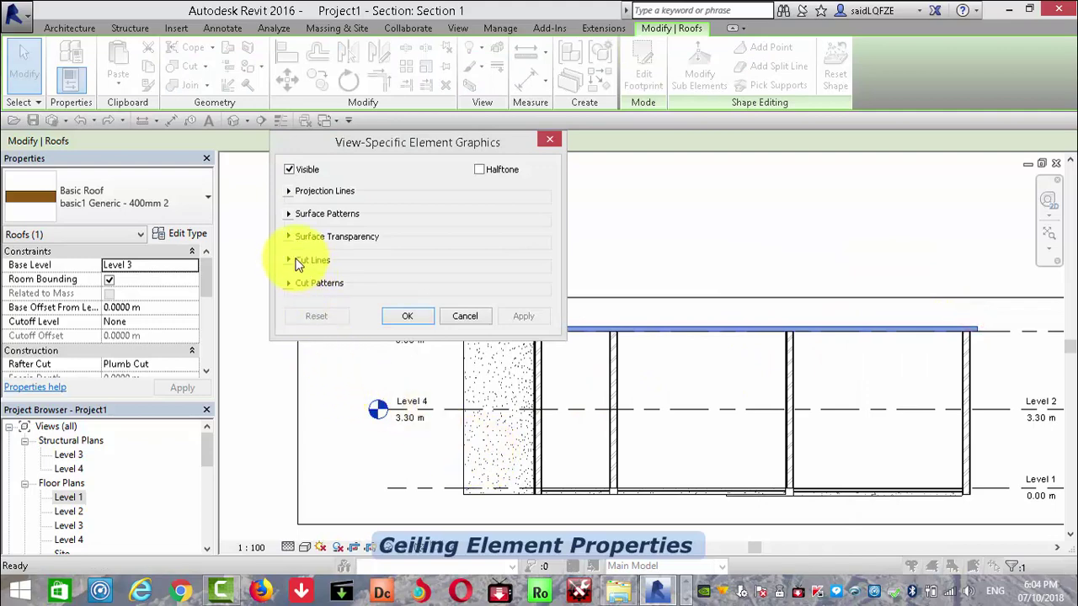
pyautogui.click(288, 260)
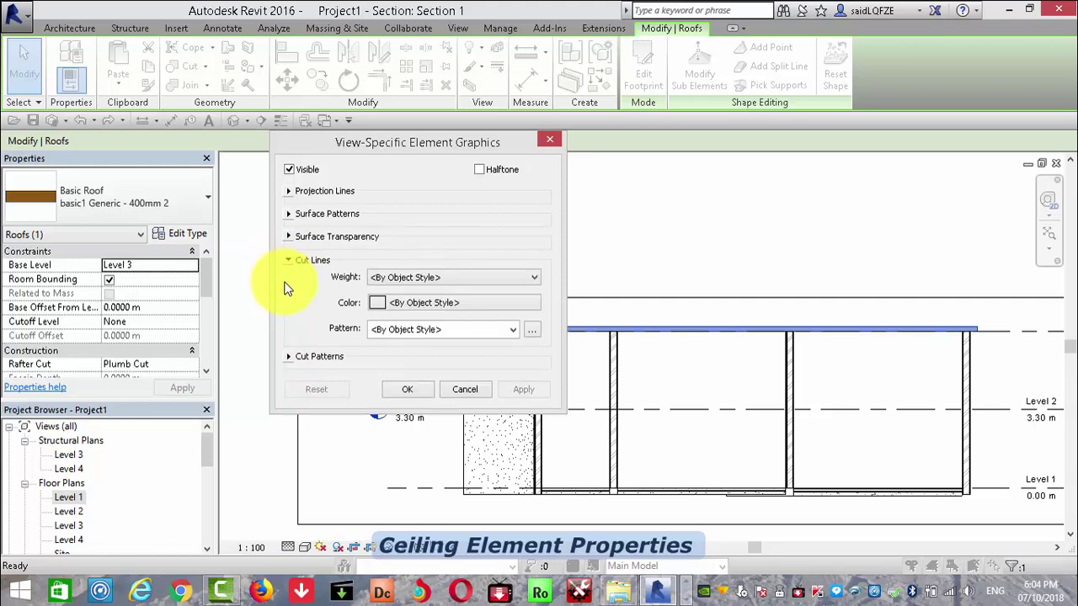
pyautogui.click(481, 303)
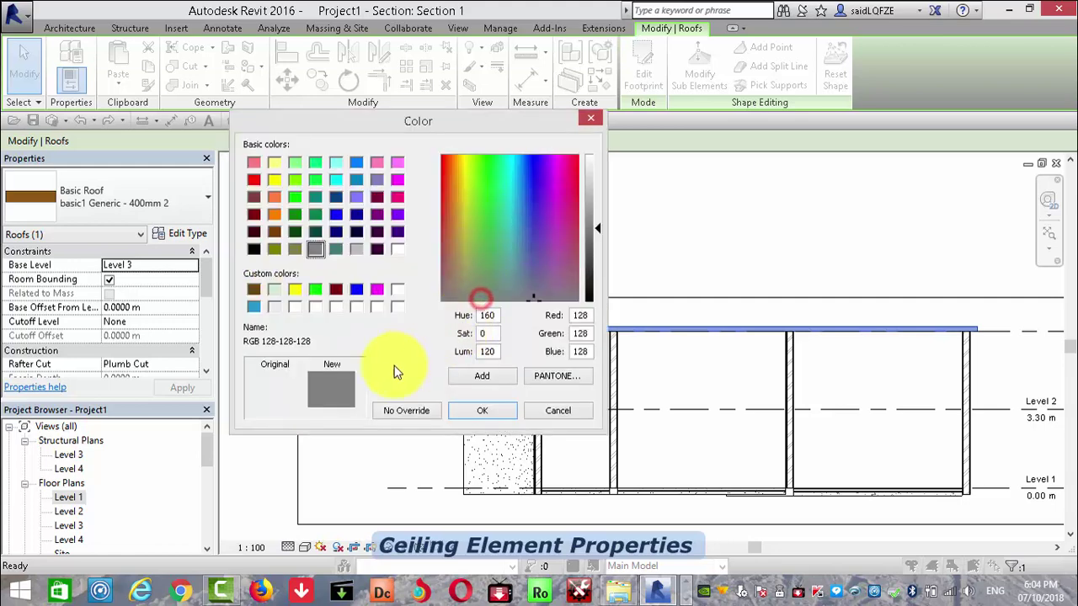
pyautogui.click(298, 293)
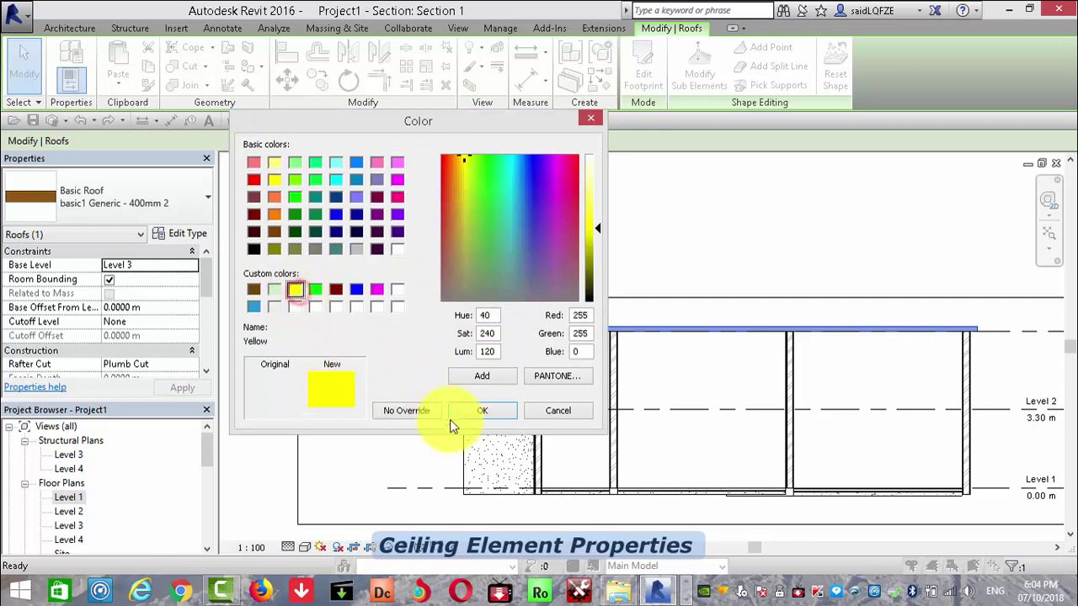
pyautogui.click(481, 410)
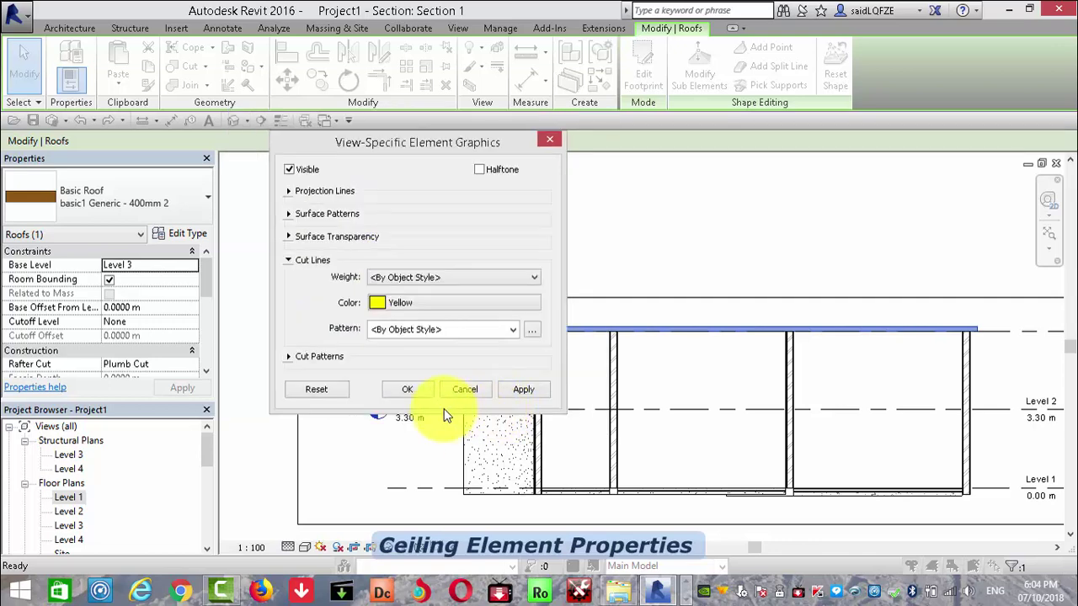
pyautogui.click(523, 390)
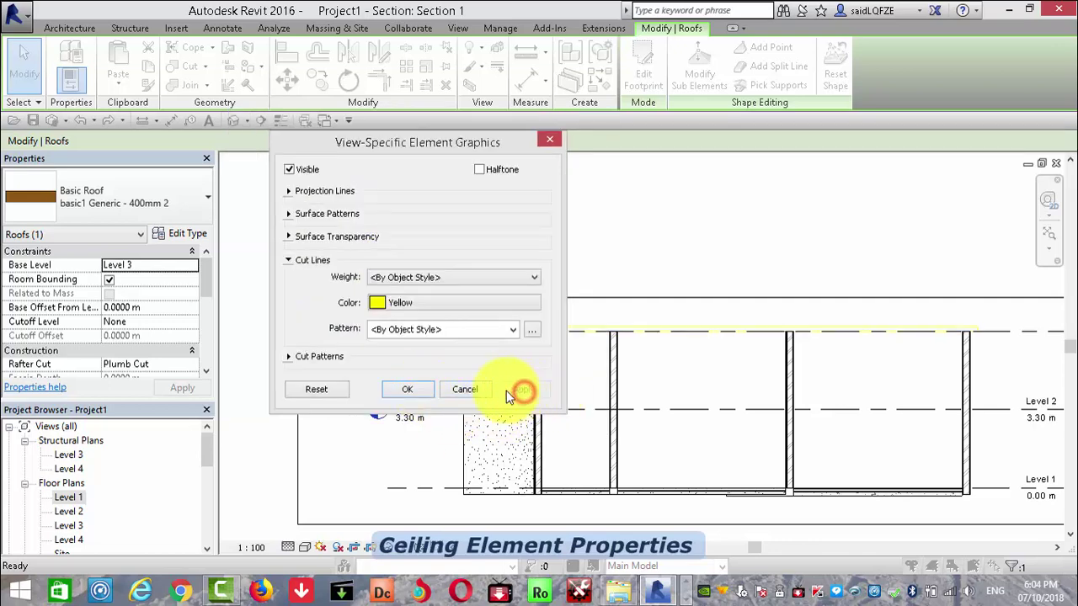
pyautogui.click(407, 389)
pyautogui.scroll(3, 522, 309)
pyautogui.click(522, 309)
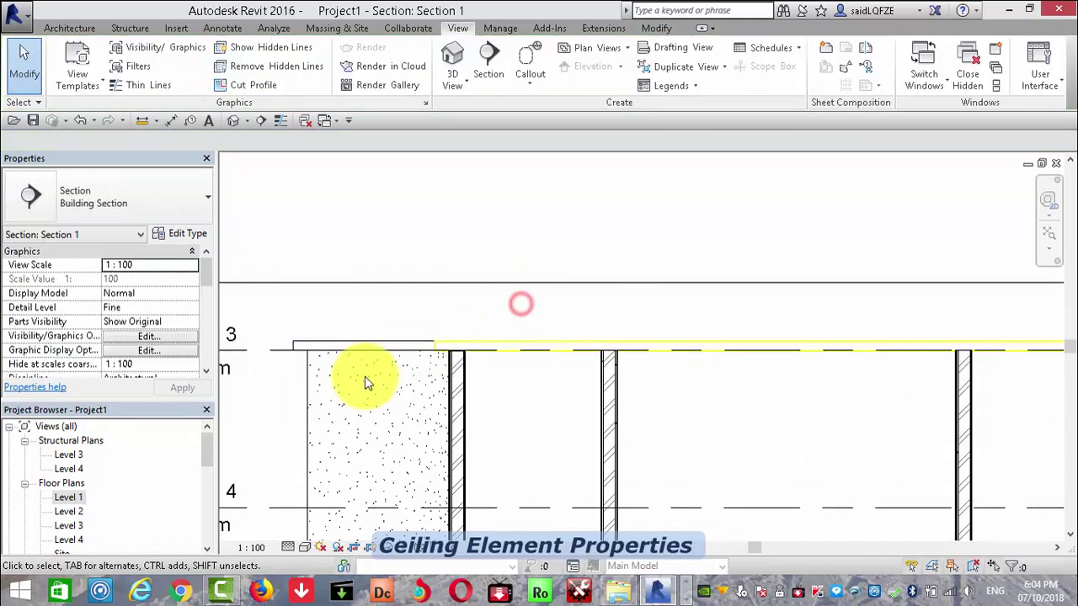
pyautogui.scroll(2, 522, 337)
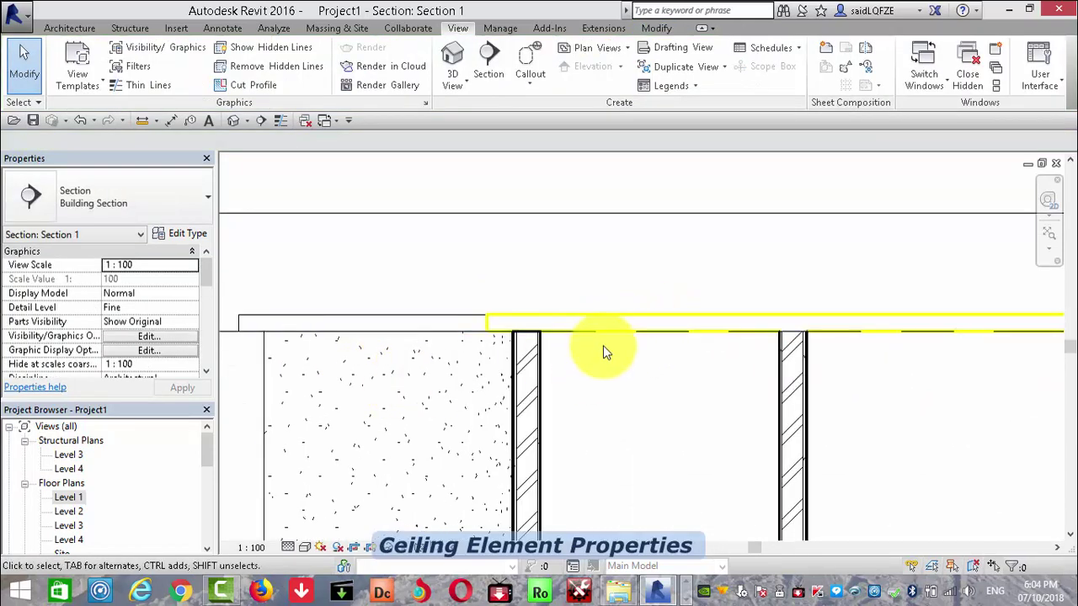
pyautogui.scroll(-2, 564, 320)
pyautogui.scroll(-2, 534, 295)
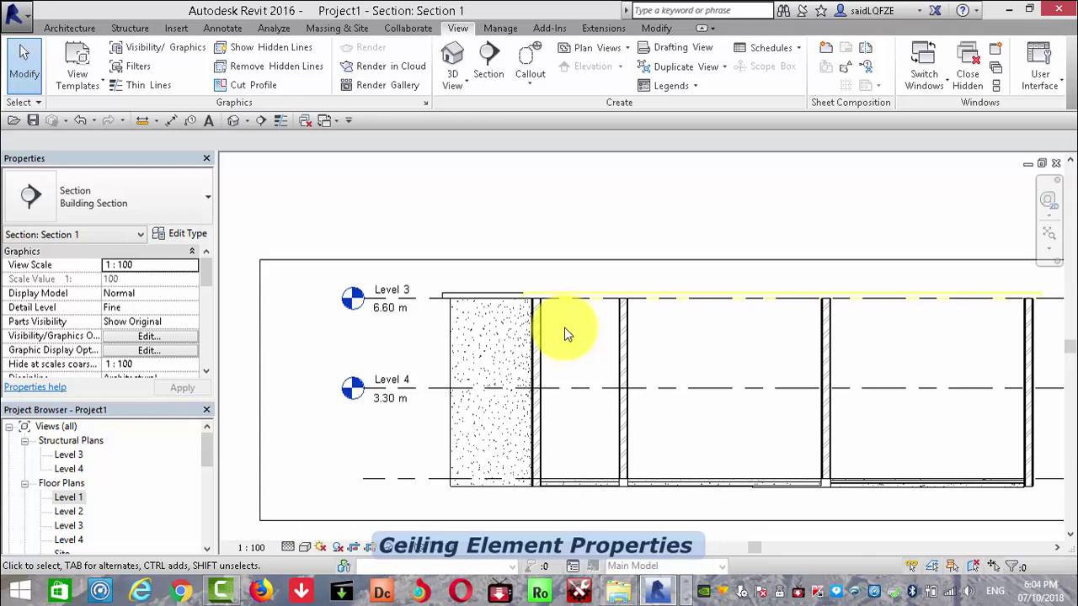
# Set the roof's cut line weight to 7, keeping the yellow colour.
pyautogui.click(577, 298)
pyautogui.rightClick(585, 298)
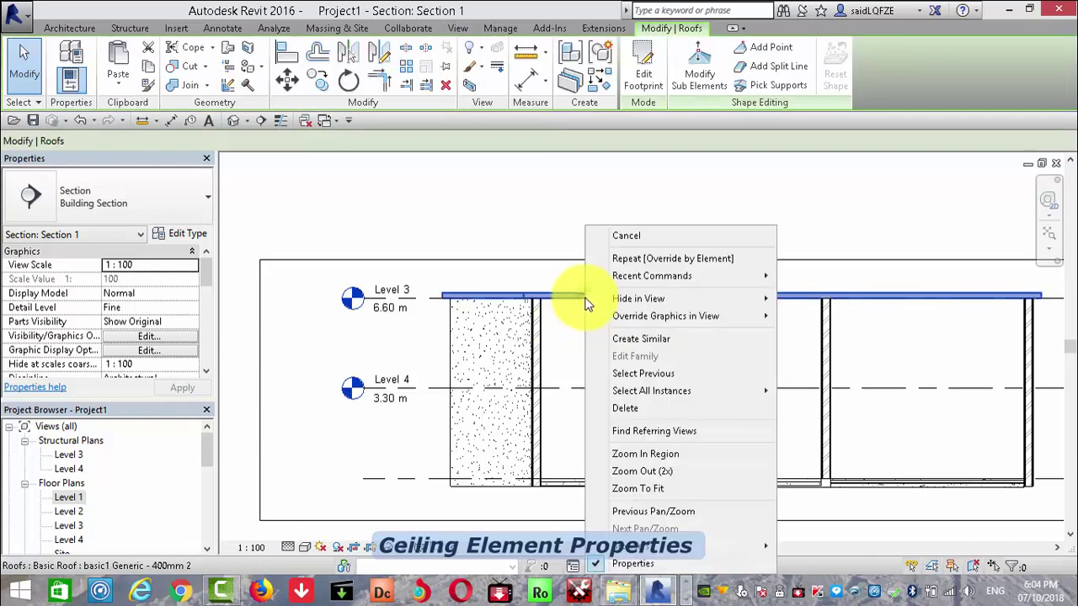
pyautogui.click(796, 314)
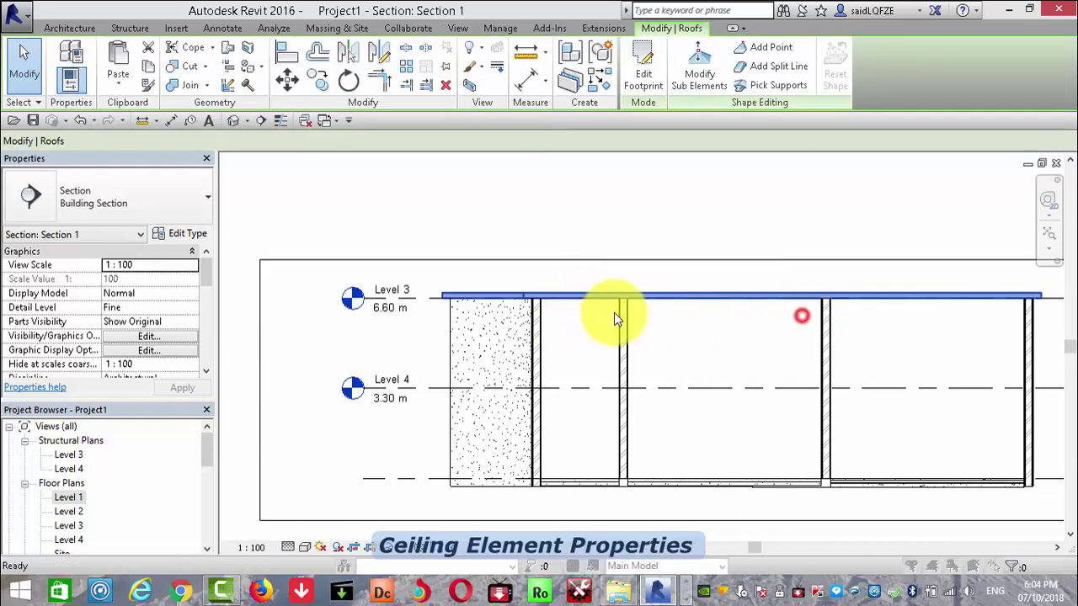
pyautogui.click(469, 278)
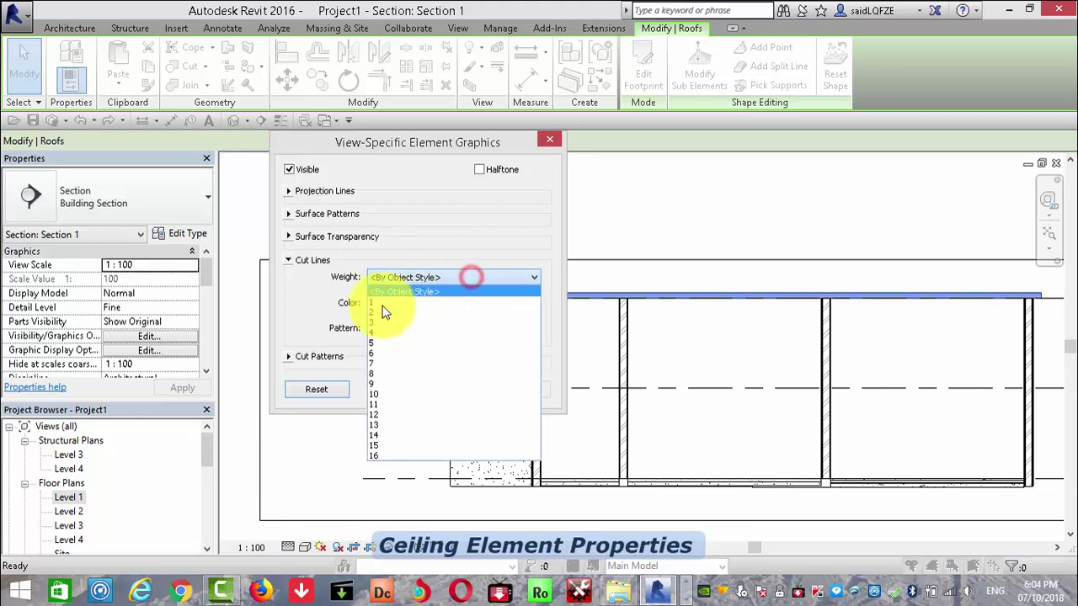
pyautogui.click(390, 364)
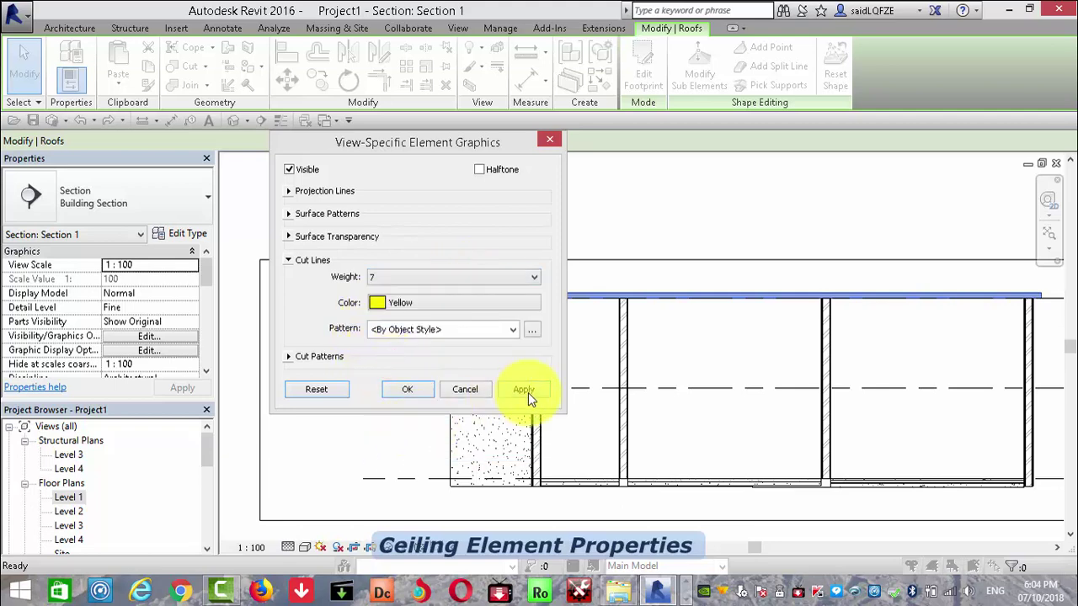
pyautogui.click(526, 390)
pyautogui.click(407, 390)
pyautogui.click(519, 257)
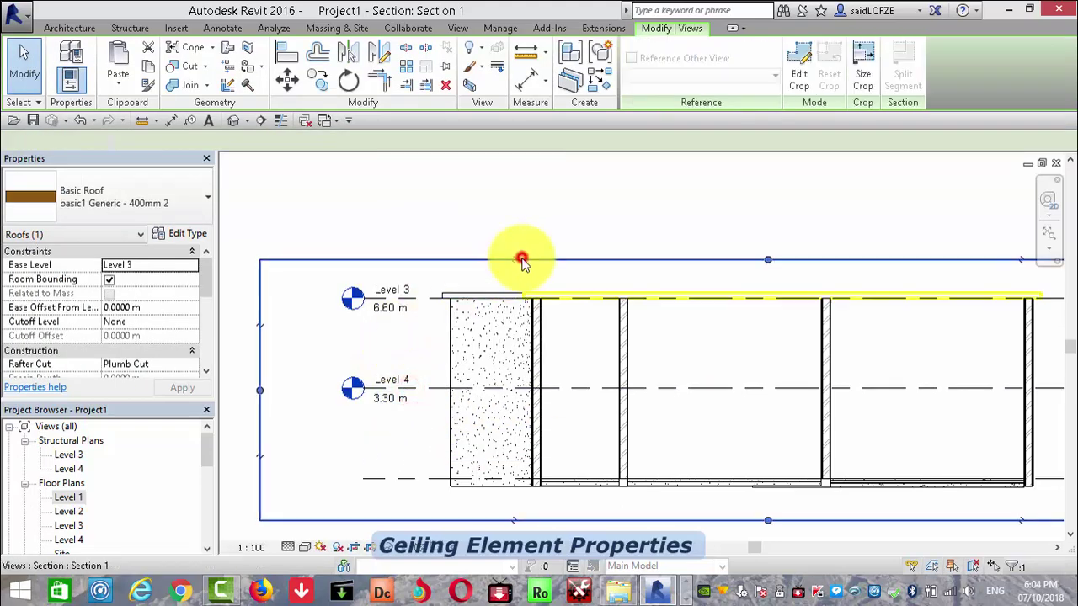
pyautogui.scroll(1, 623, 294)
pyautogui.scroll(4, 623, 295)
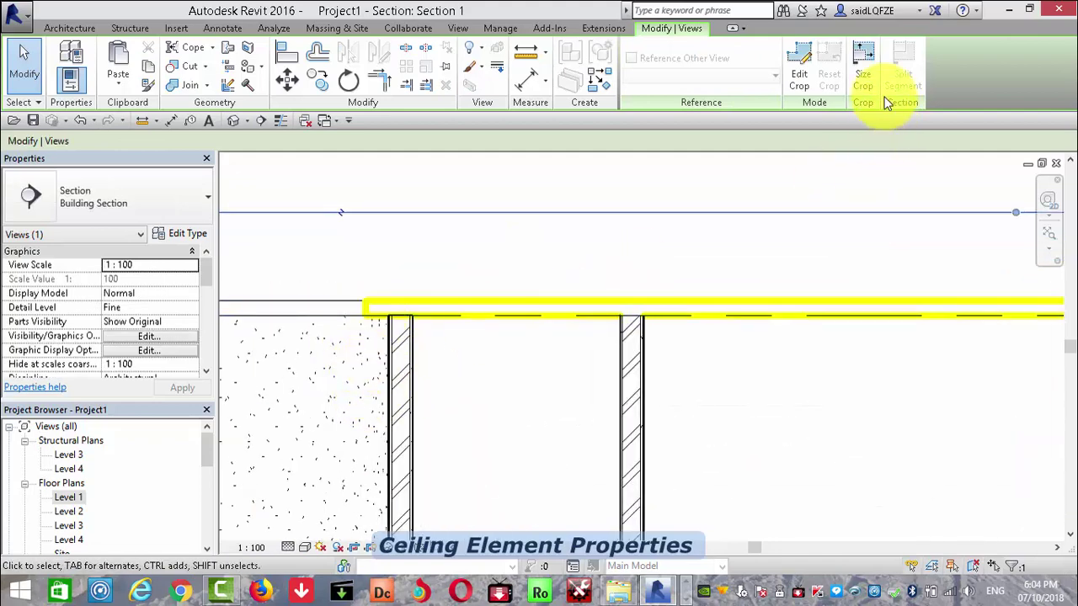
pyautogui.click(458, 28)
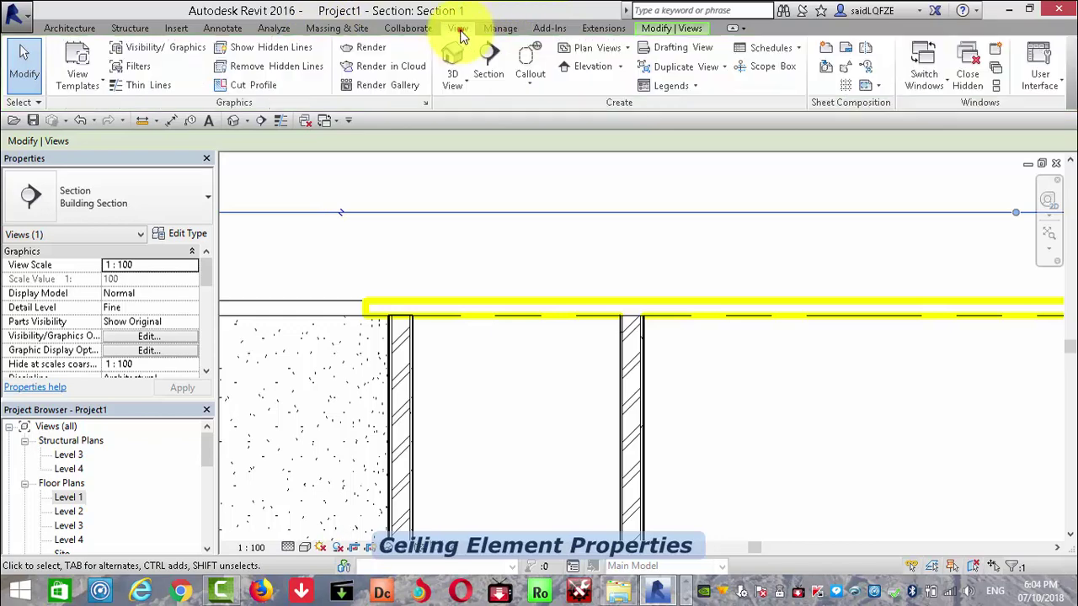
pyautogui.click(135, 85)
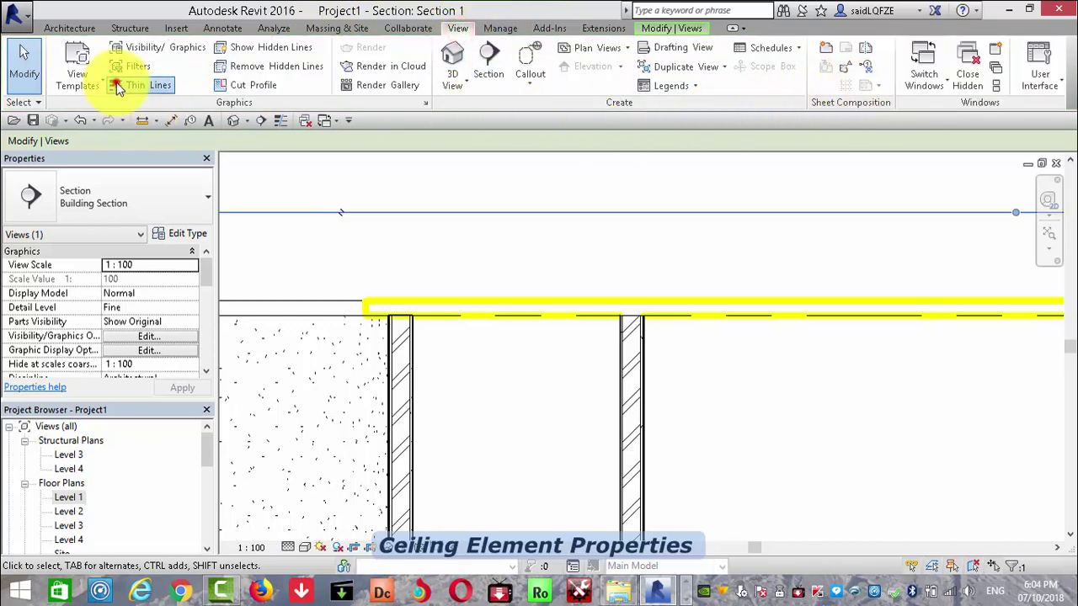
pyautogui.click(328, 174)
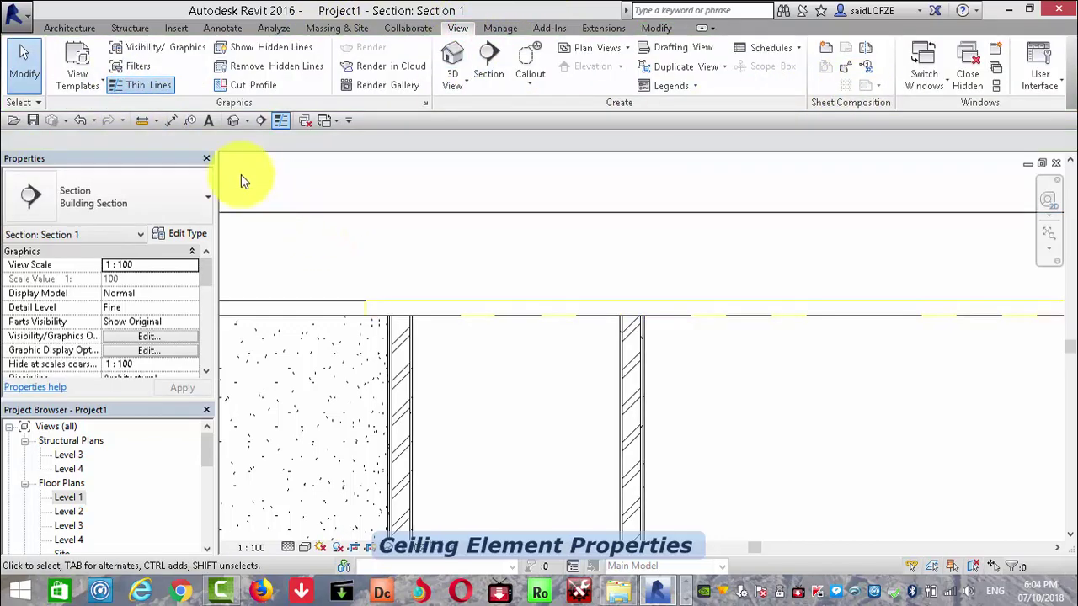
pyautogui.click(155, 85)
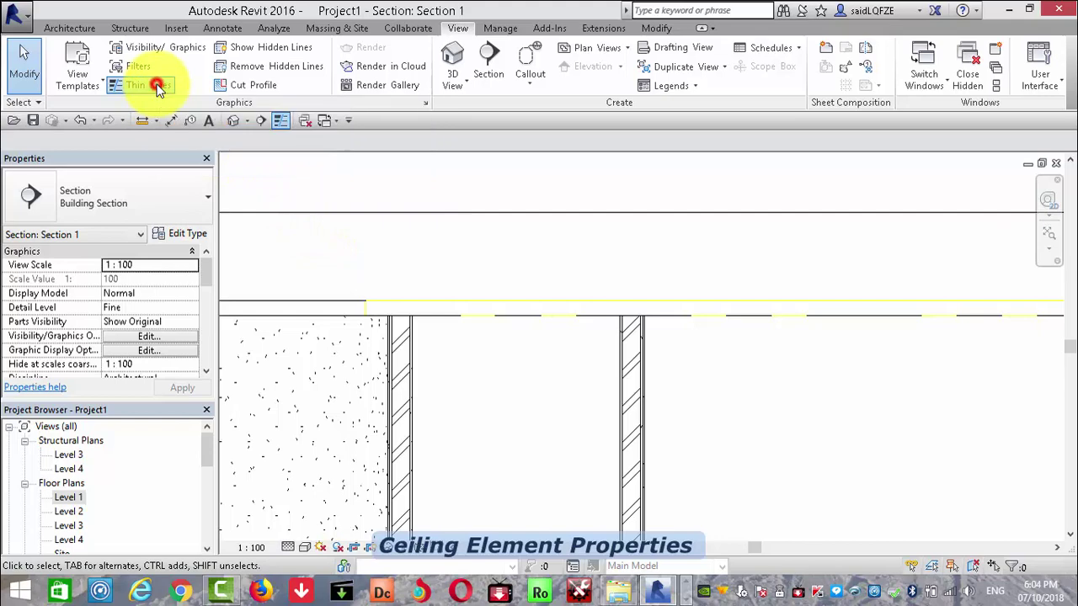
pyautogui.rightClick(422, 300)
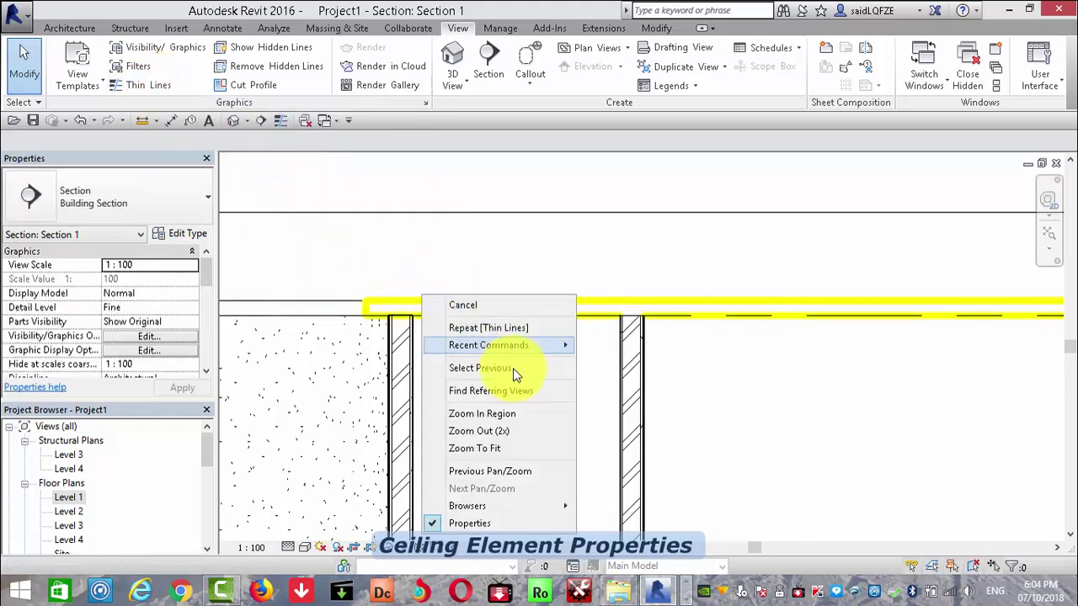
pyautogui.click(665, 308)
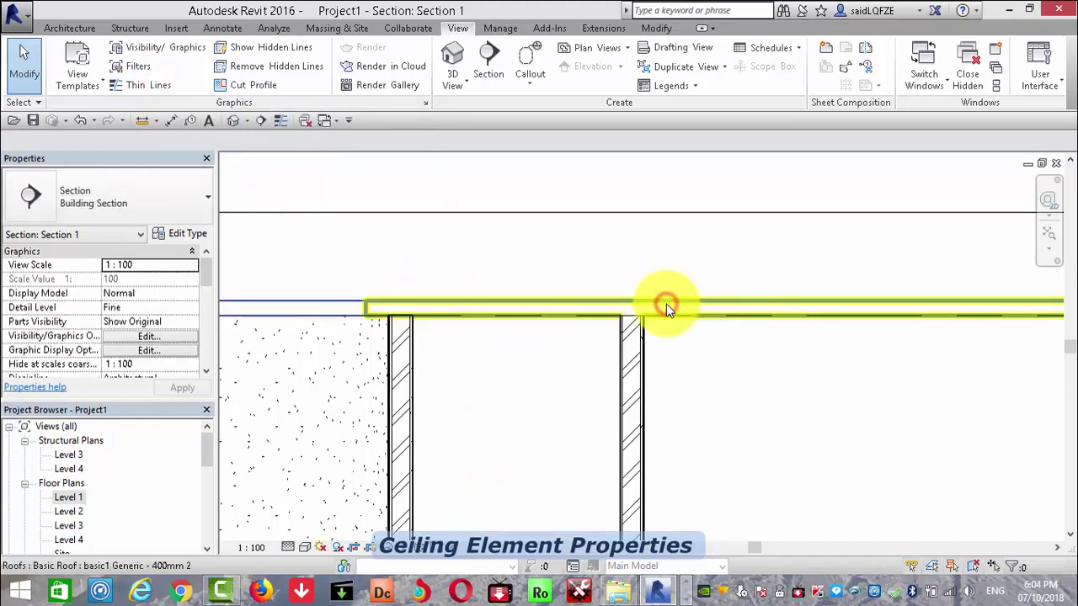
# Reset the roof's cut line override back to its defaults.
pyautogui.rightClick(666, 305)
pyautogui.moveTo(746, 315)
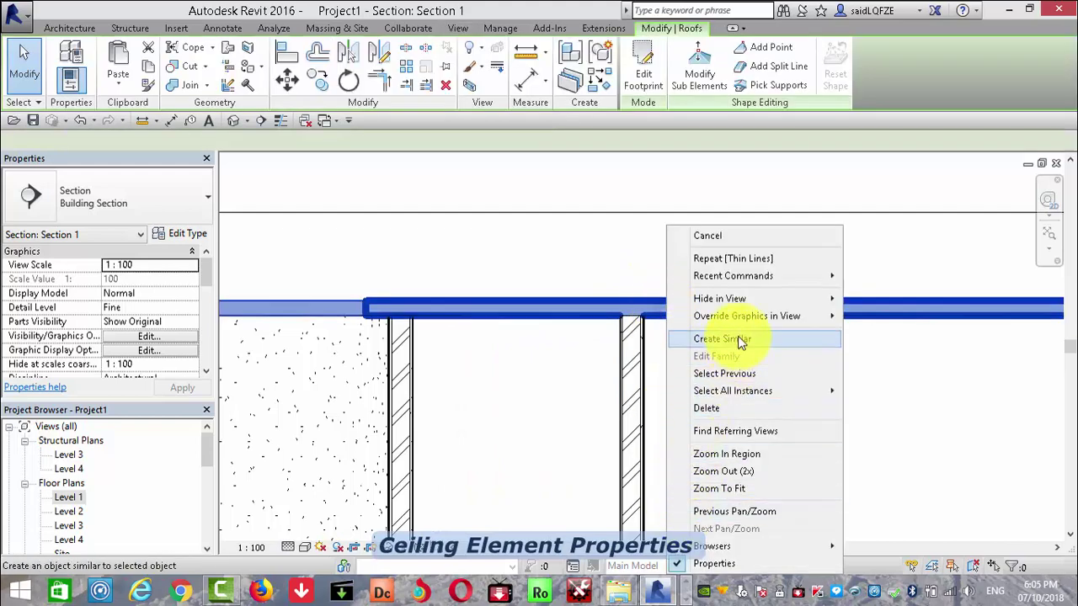
pyautogui.click(950, 317)
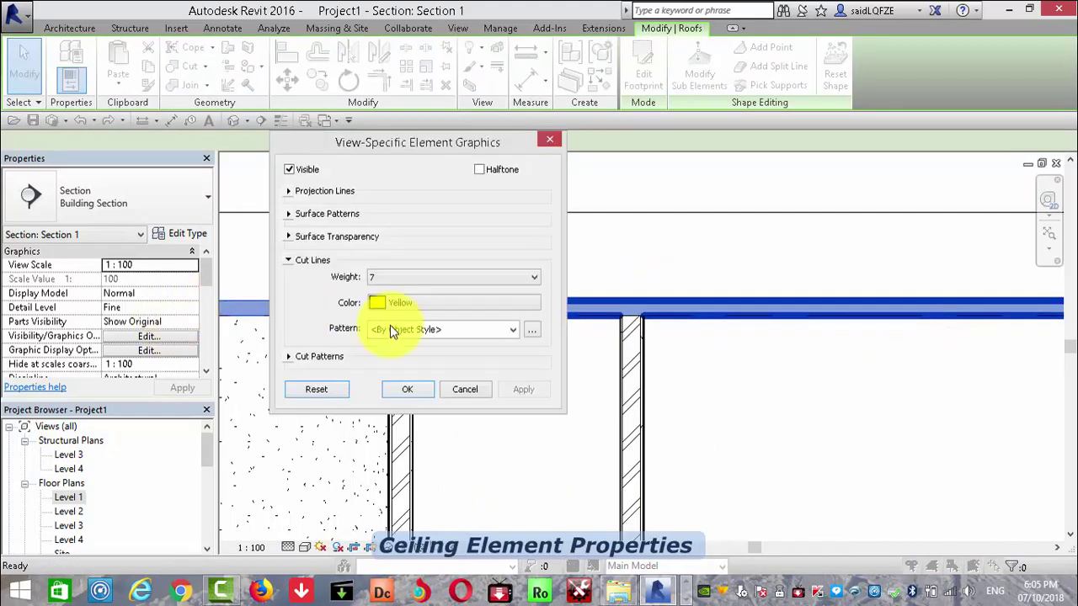
pyautogui.click(315, 390)
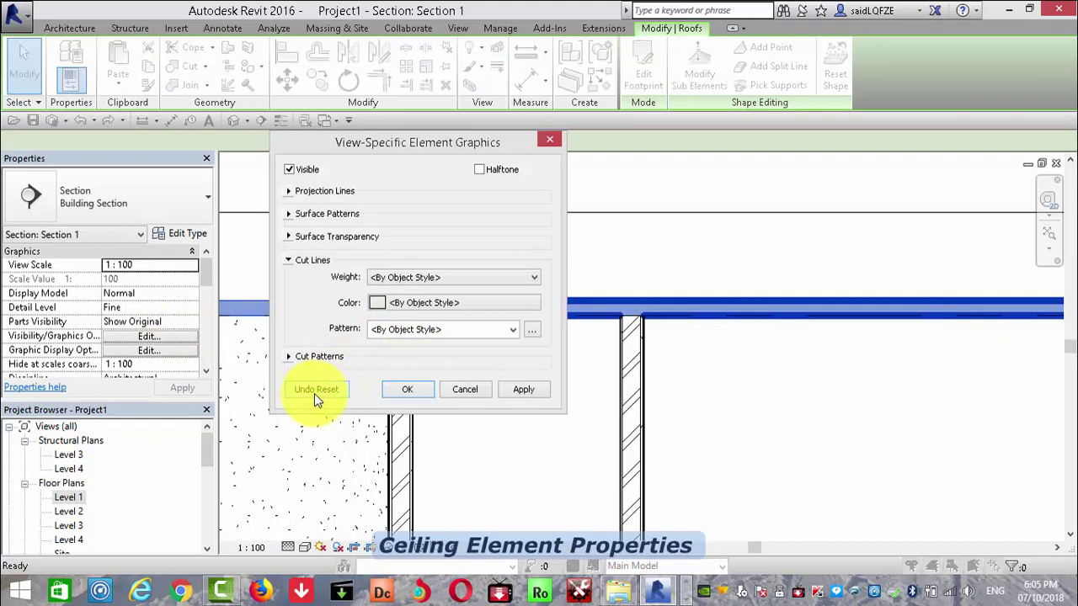
pyautogui.click(511, 390)
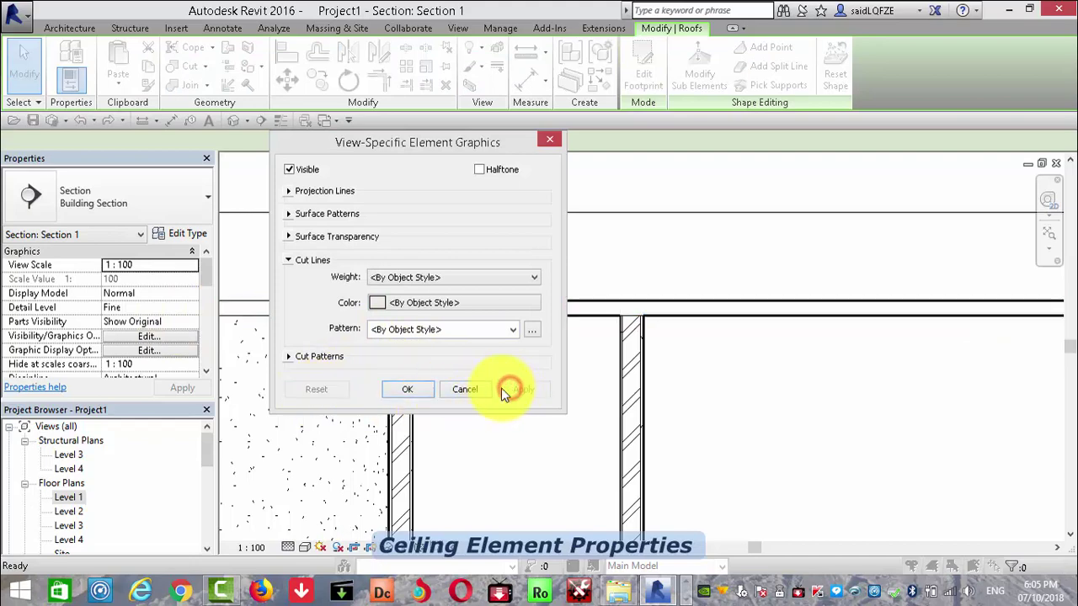
pyautogui.click(416, 391)
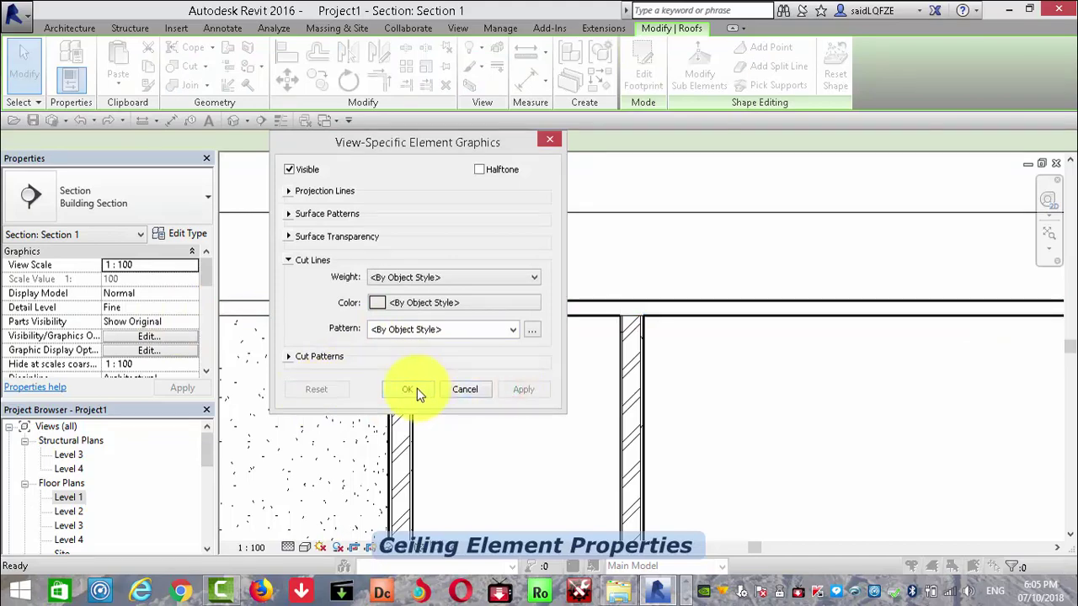
# Hide the roof's cut pattern in Section 1.
pyautogui.click(289, 260)
pyautogui.click(288, 283)
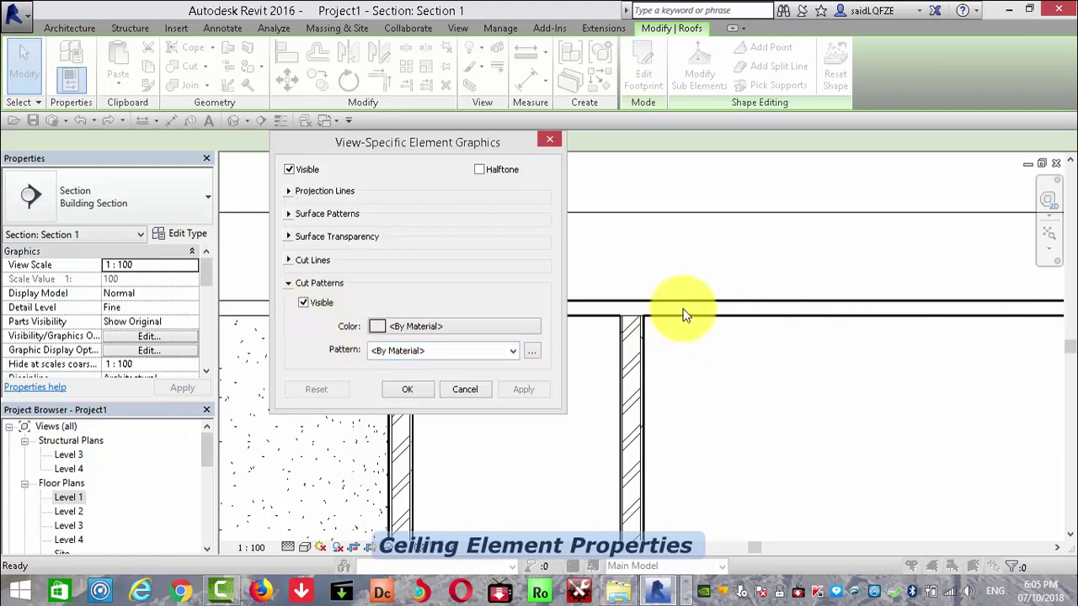
pyautogui.click(303, 303)
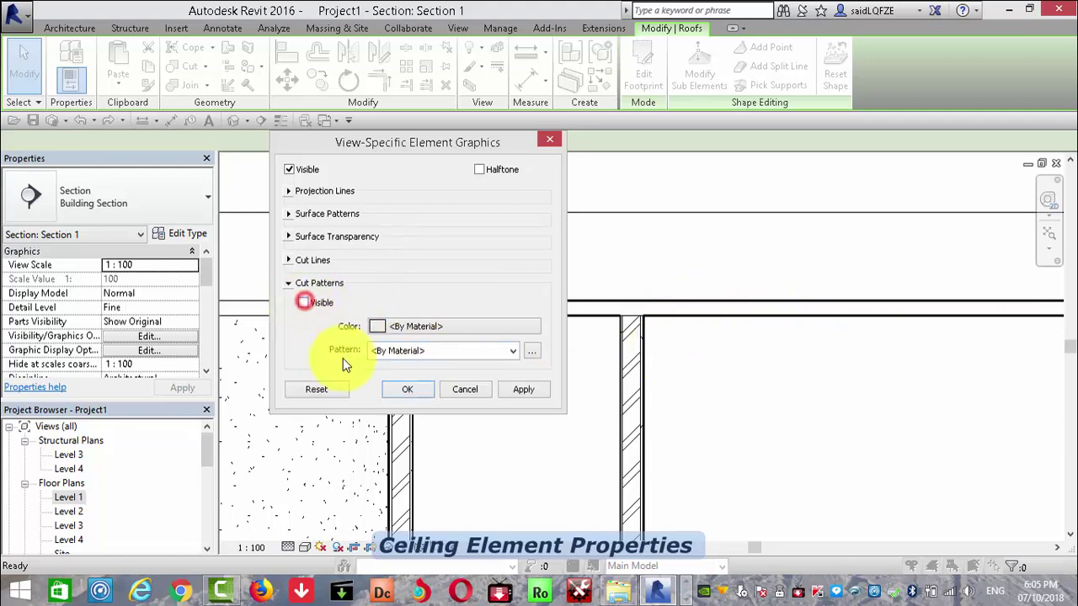
pyautogui.click(523, 393)
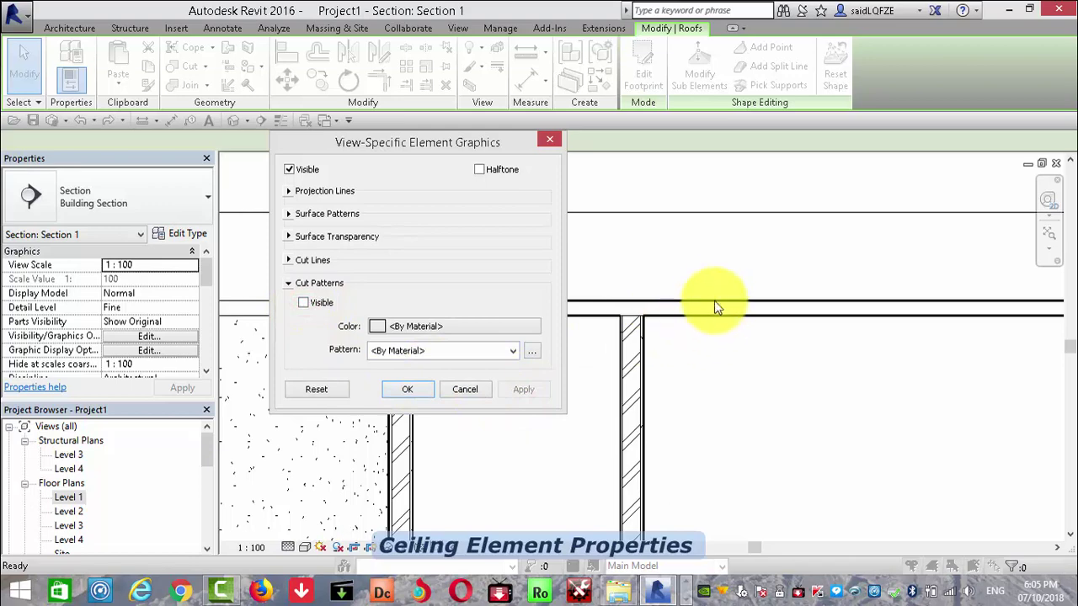
pyautogui.click(407, 388)
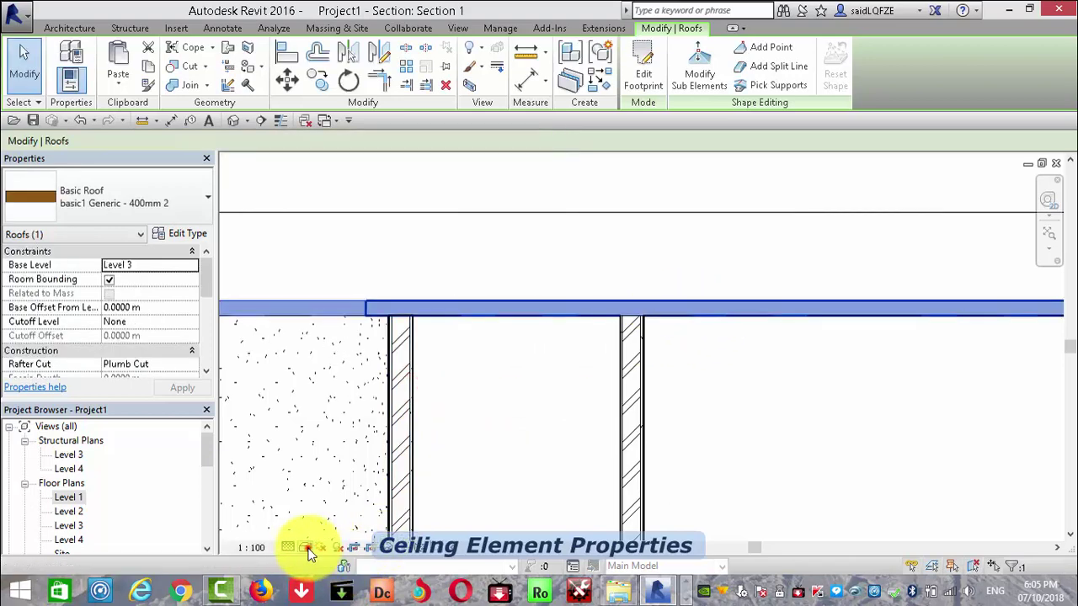
# Set Section 1's visual style to Consistent Colors and deselect the roof.
pyautogui.click(306, 547)
pyautogui.click(354, 500)
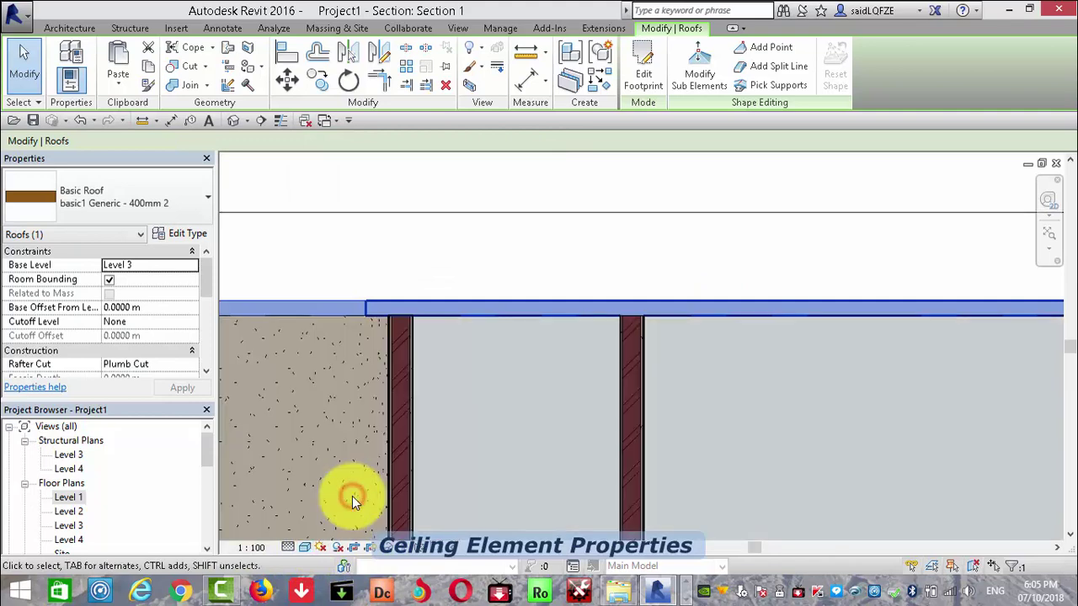
pyautogui.press('Escape')
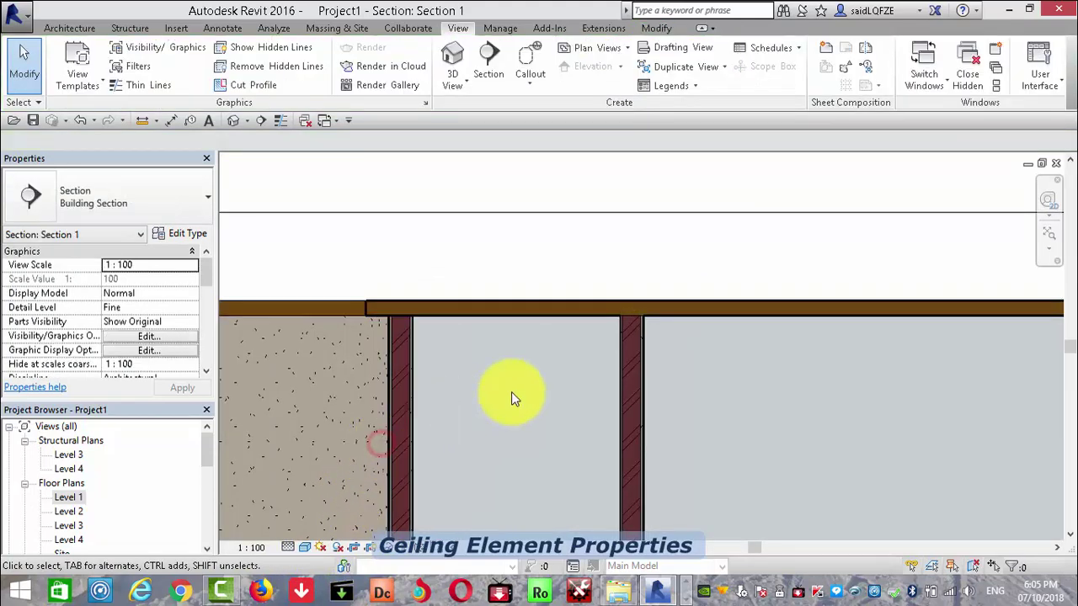
pyautogui.scroll(-2, 734, 257)
pyautogui.scroll(2, 480, 509)
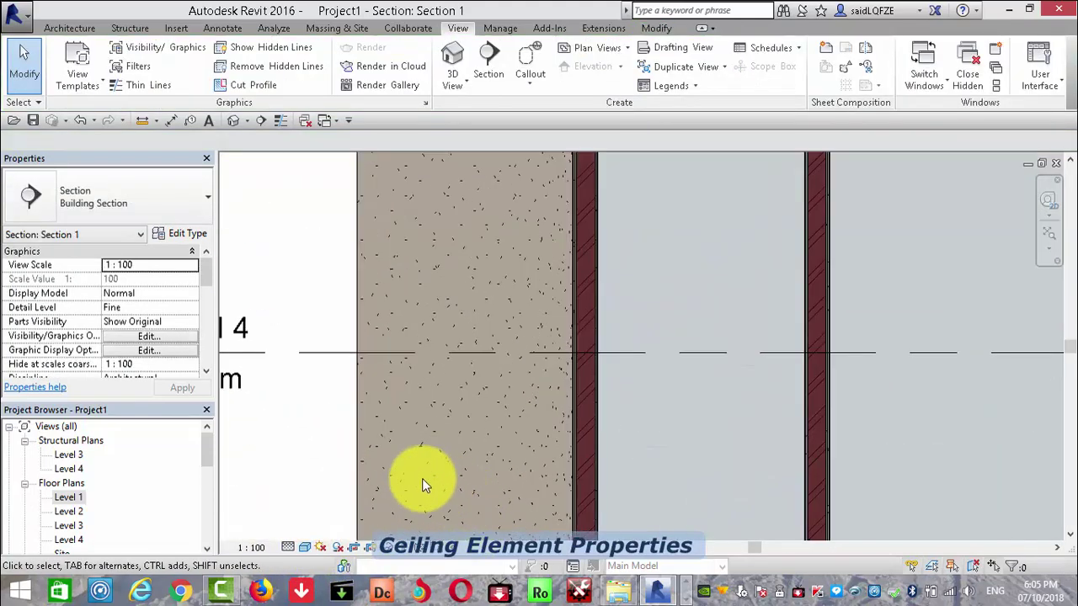
pyautogui.scroll(-2, 429, 476)
# Reset all of the roof's By Element graphics overrides.
pyautogui.click(588, 266)
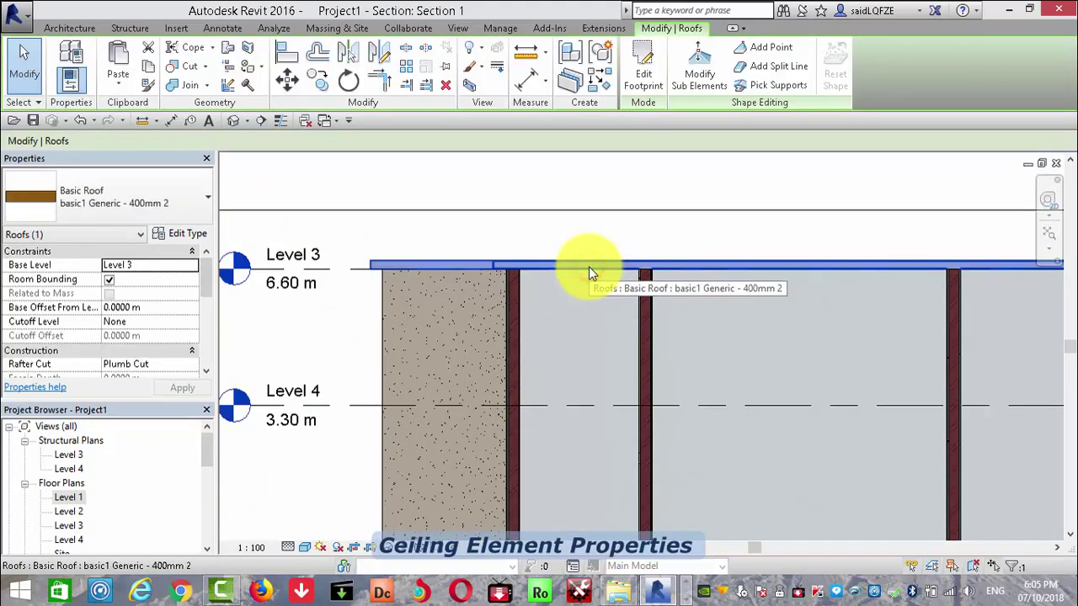
pyautogui.rightClick(588, 266)
pyautogui.moveTo(669, 316)
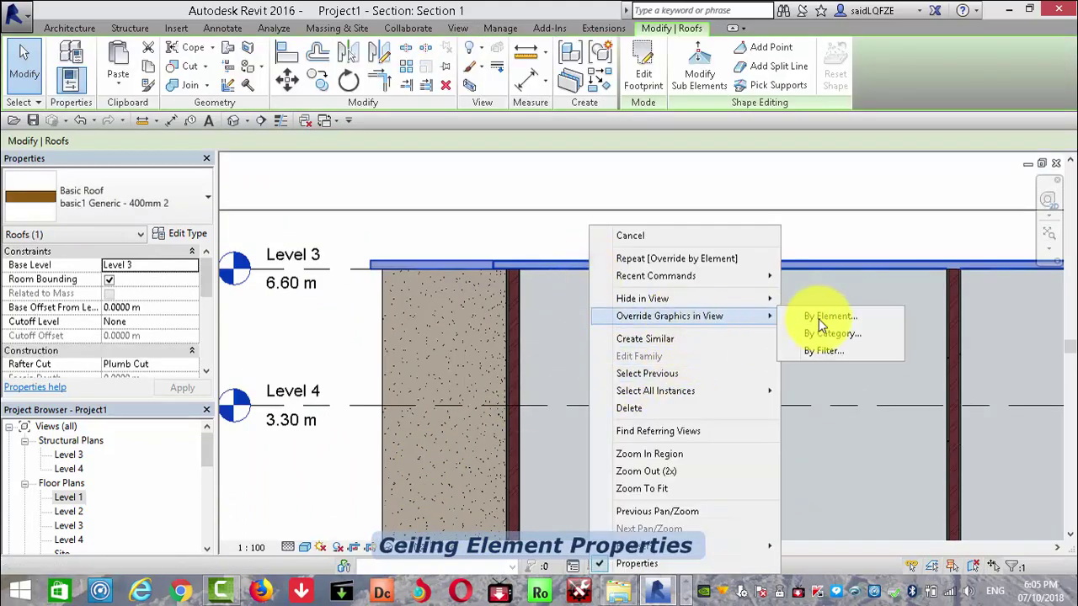
pyautogui.click(821, 319)
pyautogui.click(301, 390)
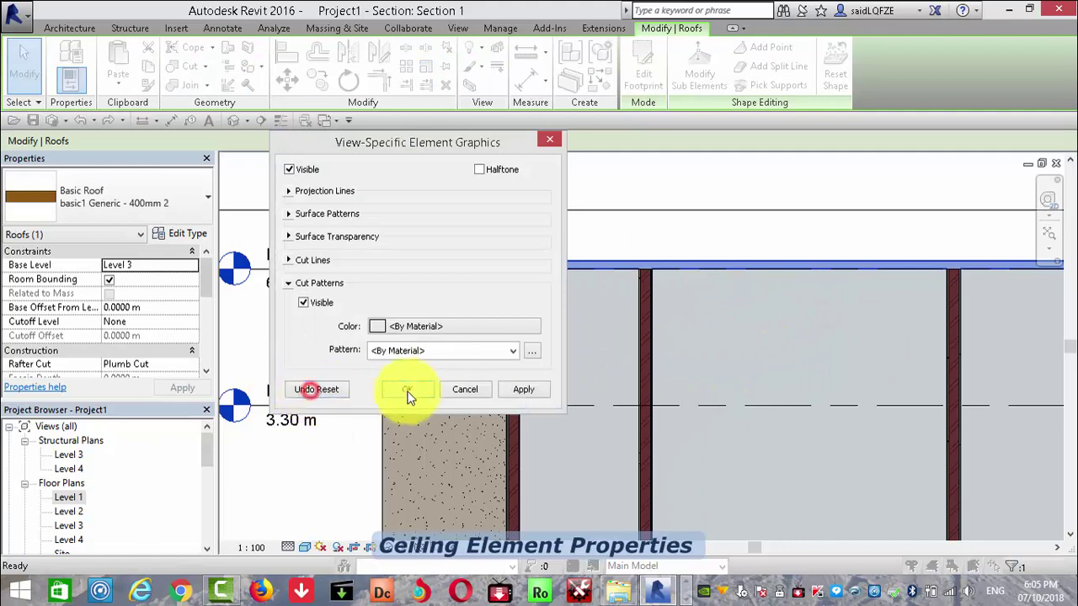
pyautogui.click(411, 391)
# Turn off the thin interior wall's cut pattern visibility via a By Element override.
pyautogui.click(516, 409)
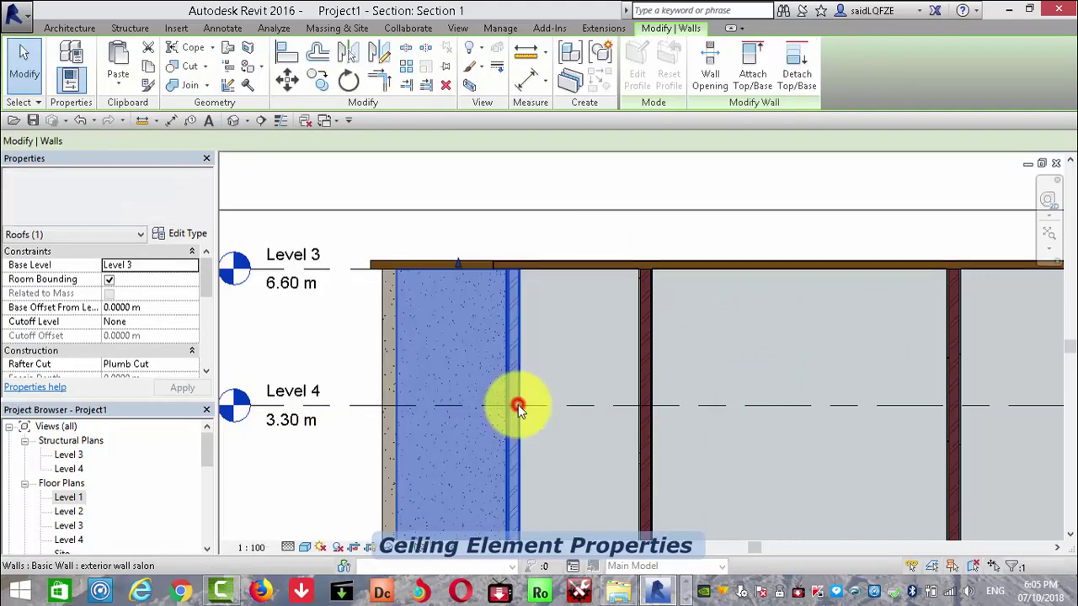
pyautogui.scroll(2, 644, 409)
pyautogui.click(642, 408)
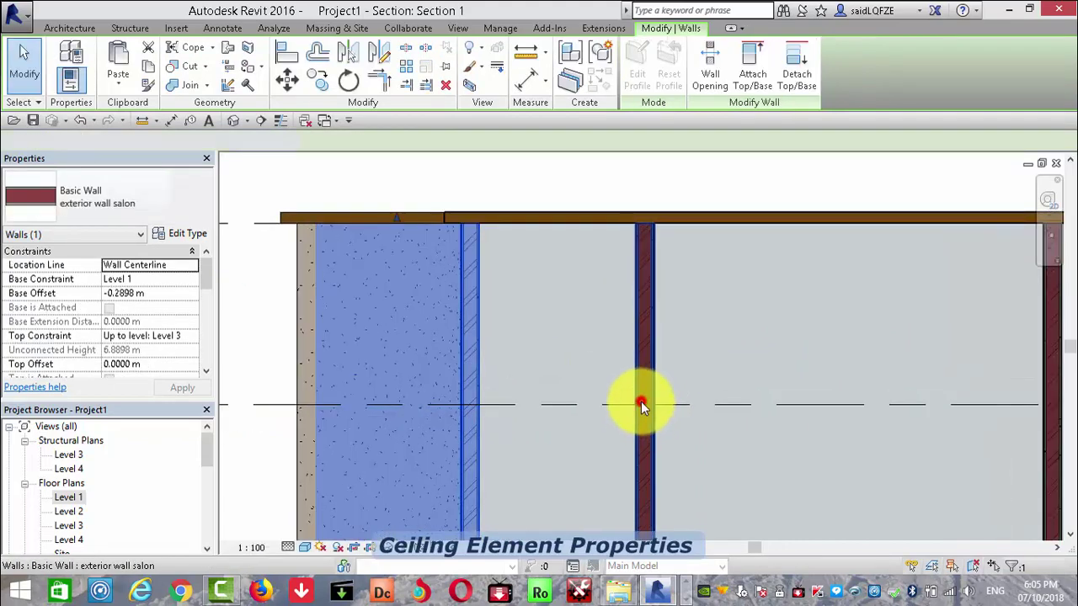
pyautogui.rightClick(640, 408)
pyautogui.moveTo(721, 142)
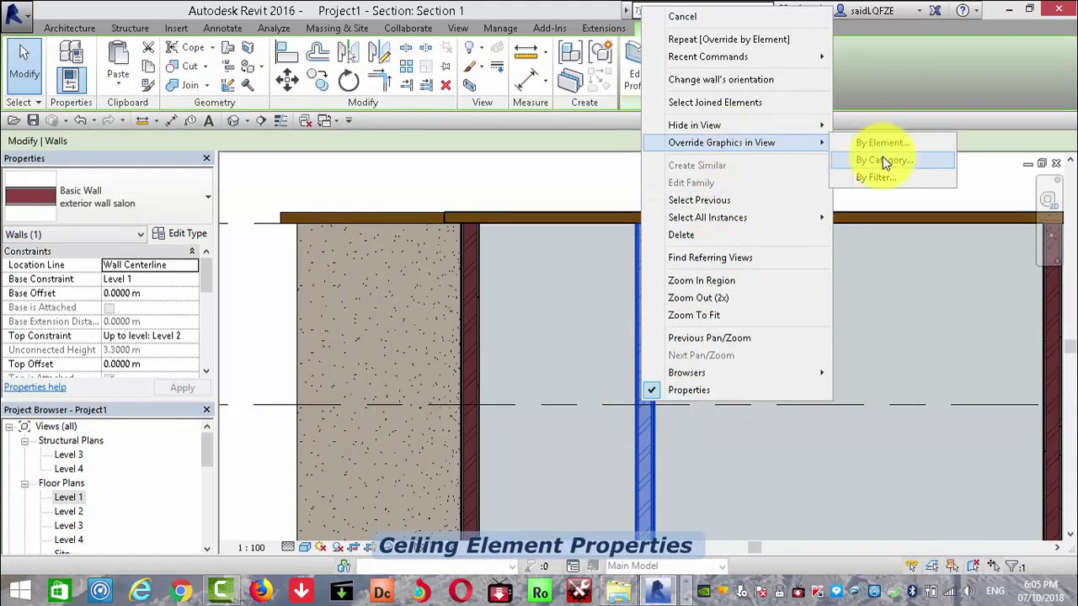
pyautogui.click(882, 144)
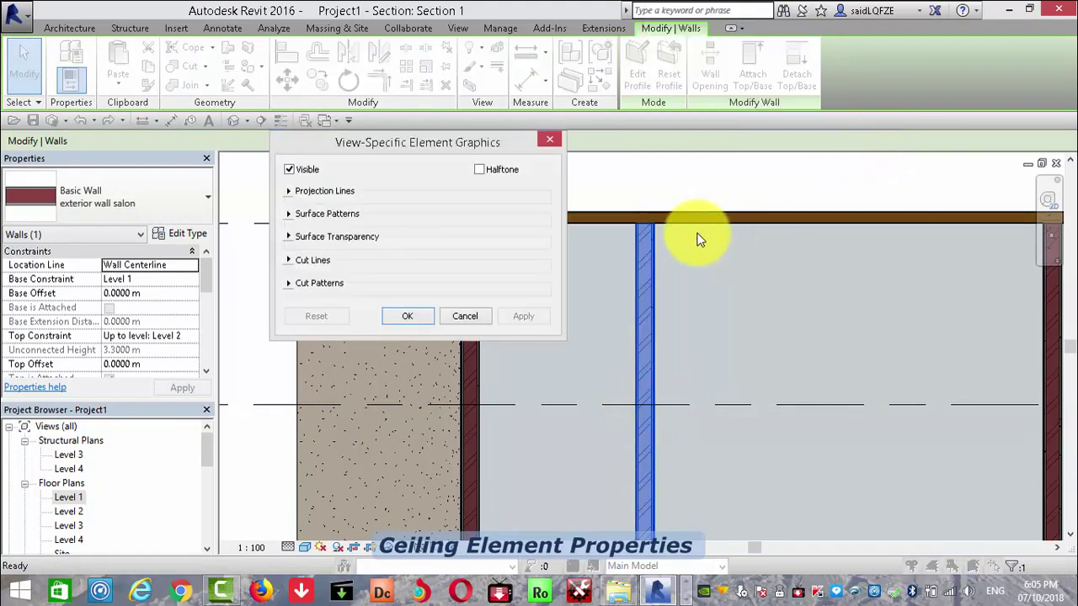
pyautogui.click(289, 283)
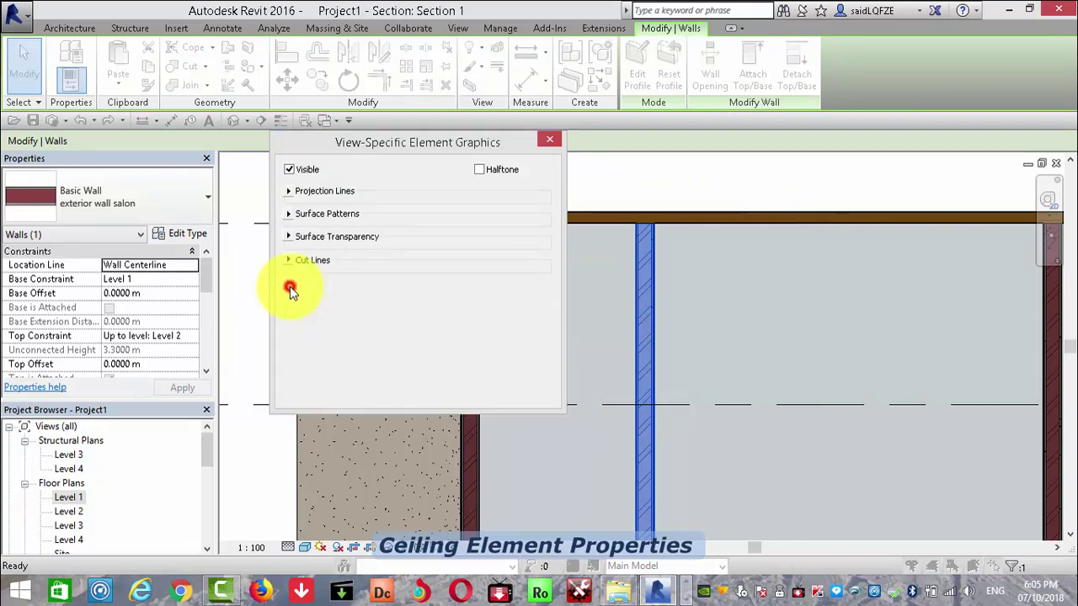
pyautogui.click(302, 304)
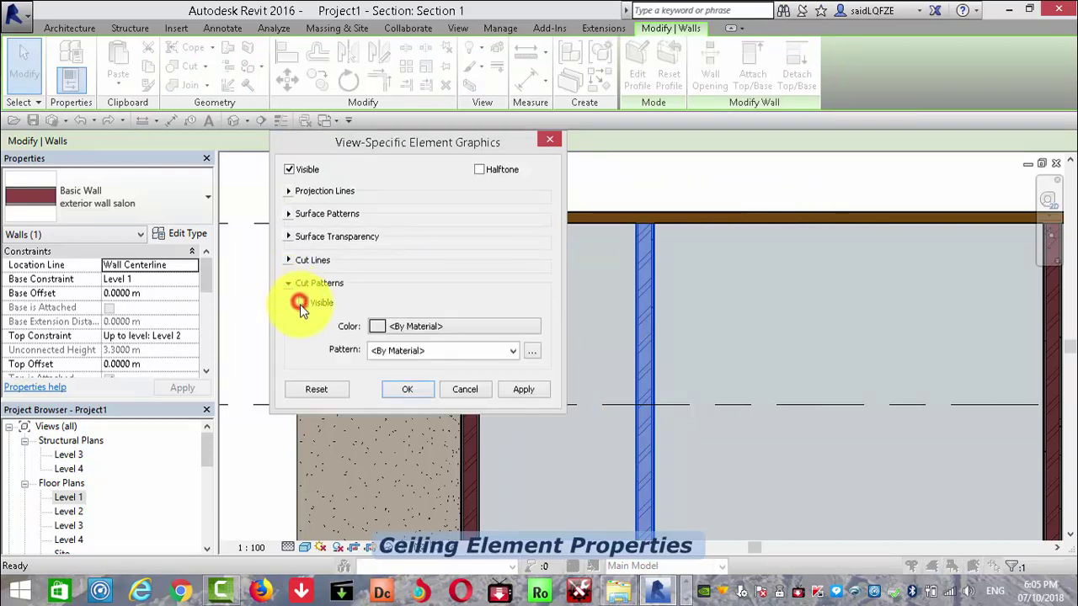
pyautogui.click(528, 393)
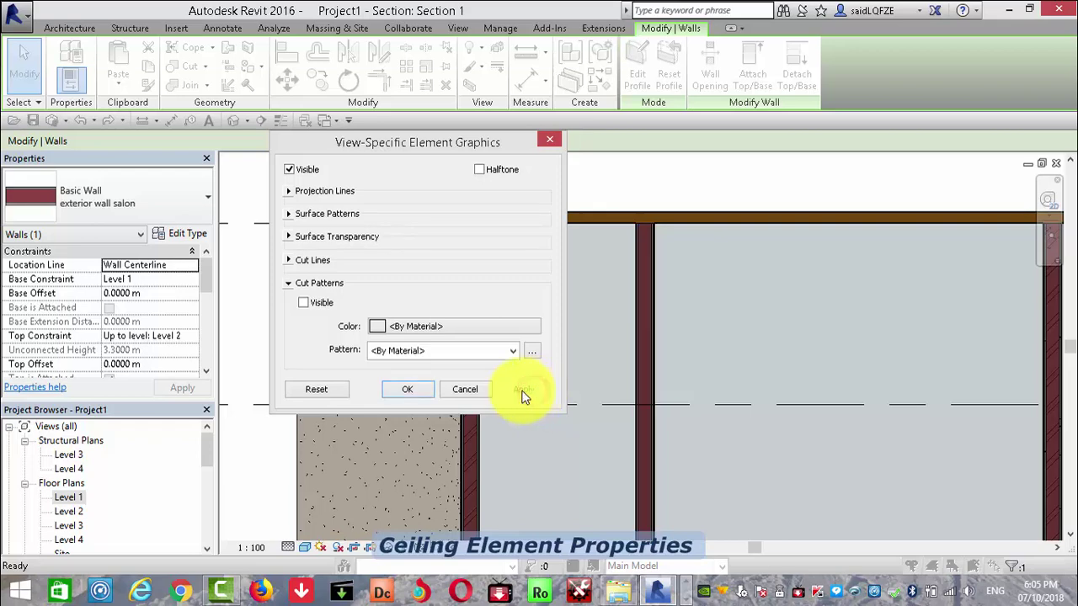
pyautogui.click(404, 392)
pyautogui.scroll(2, 665, 396)
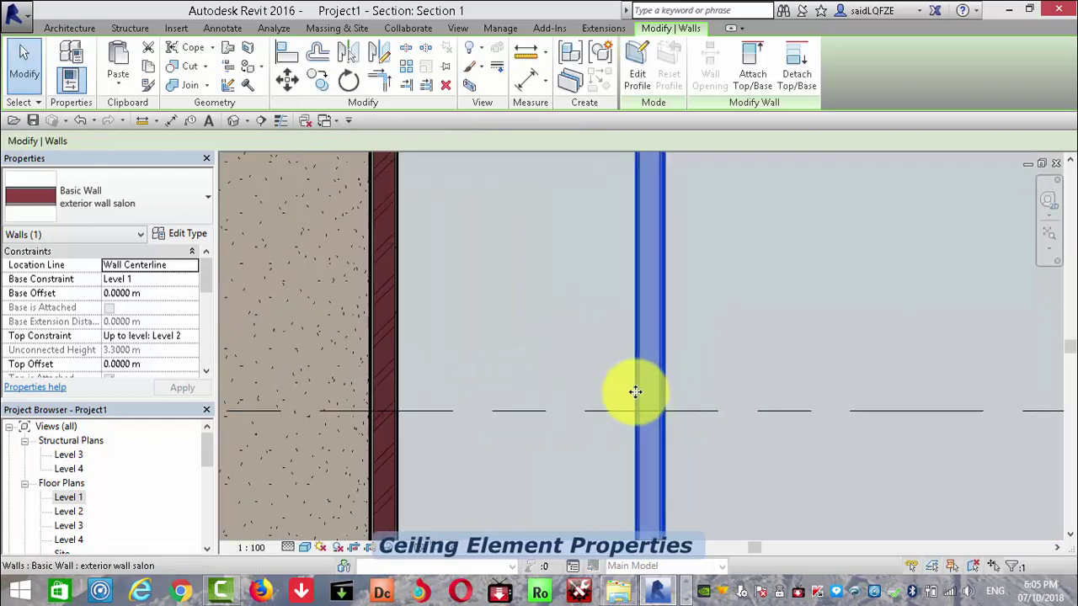
pyautogui.scroll(1, 640, 392)
pyautogui.scroll(2, 649, 337)
pyautogui.scroll(-2, 634, 362)
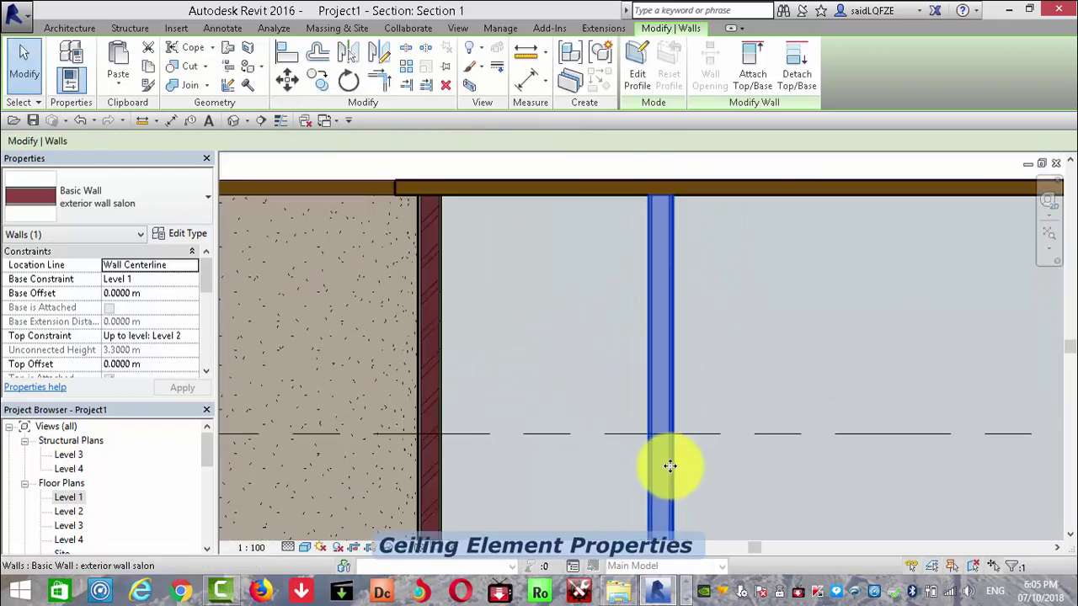
# Reset the thin wall's By Element graphics overrides so its diagonal cut hatch returns.
pyautogui.click(451, 164)
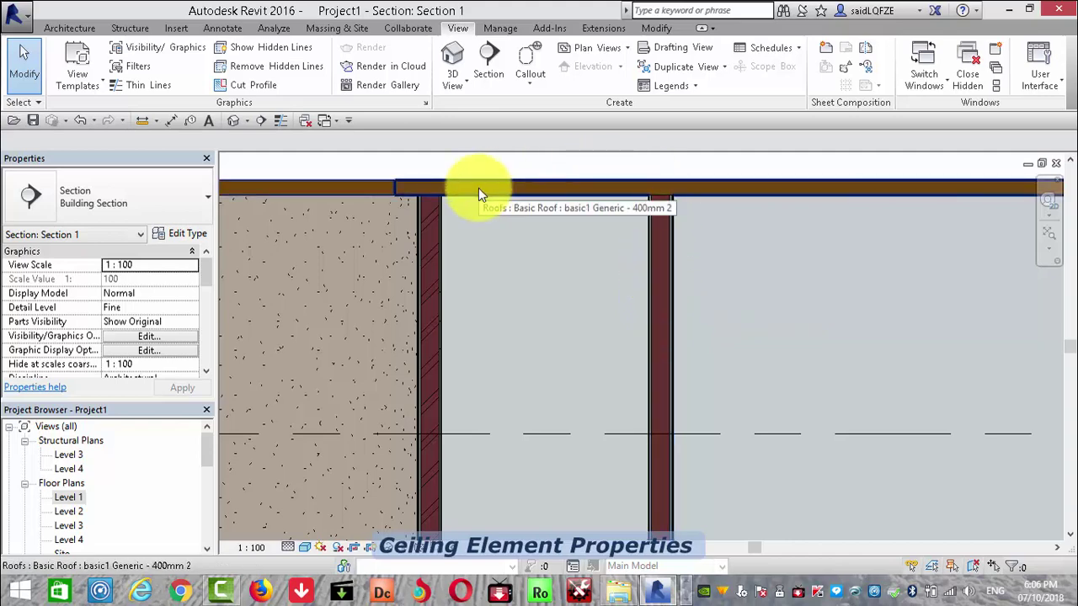
pyautogui.click(656, 296)
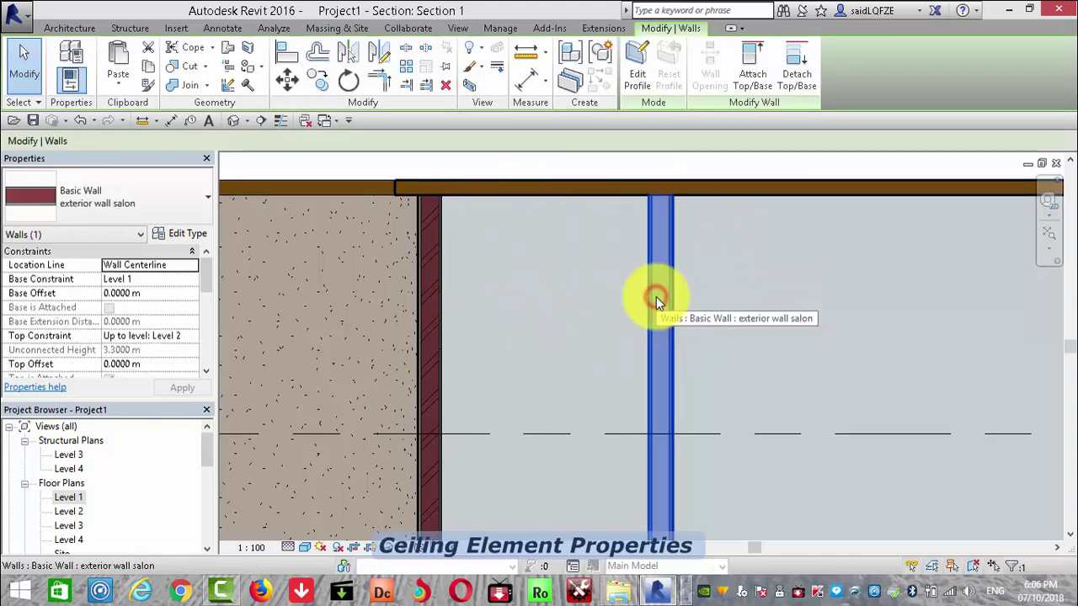
pyautogui.rightClick(655, 296)
pyautogui.moveTo(736, 316)
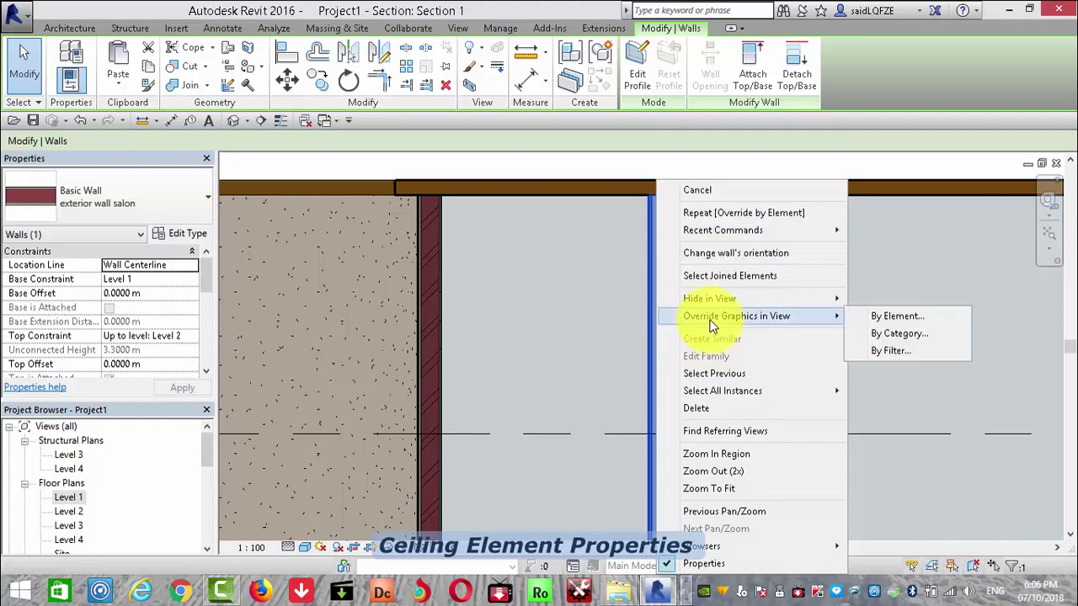
pyautogui.click(953, 316)
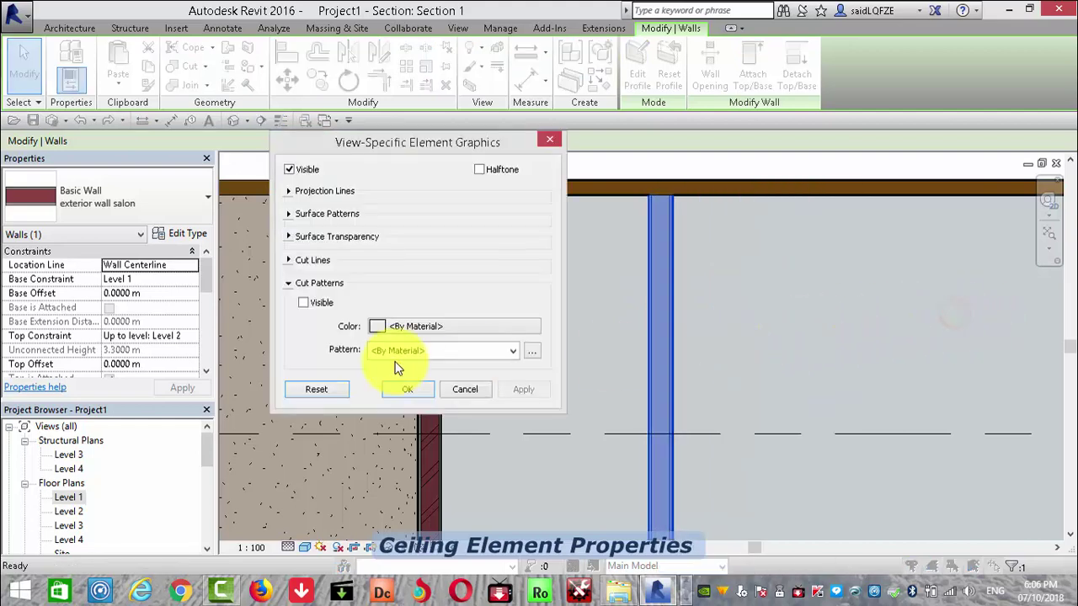
pyautogui.click(305, 304)
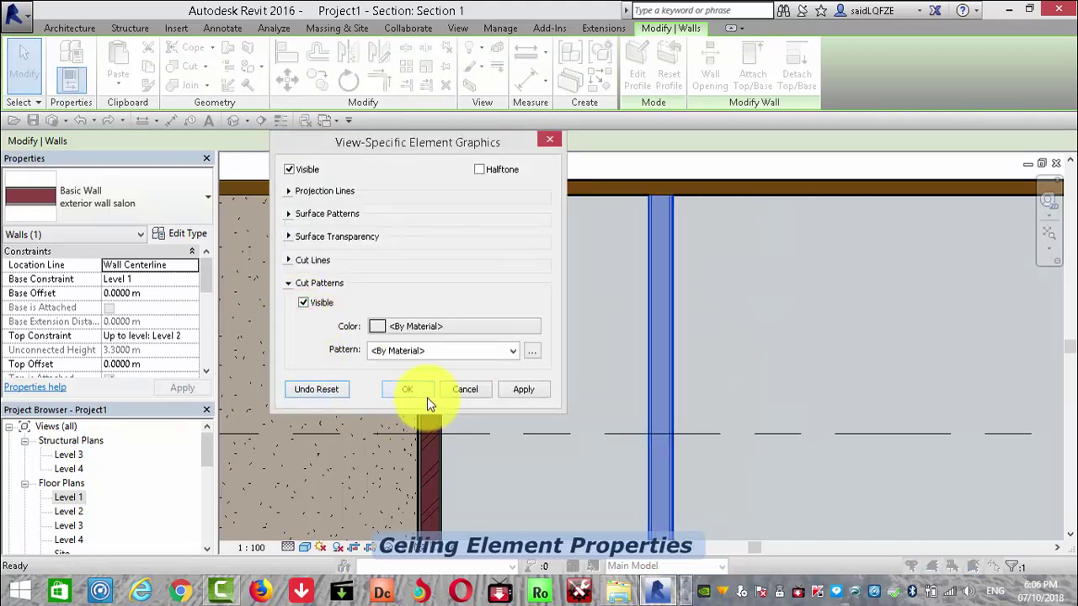
pyautogui.click(407, 389)
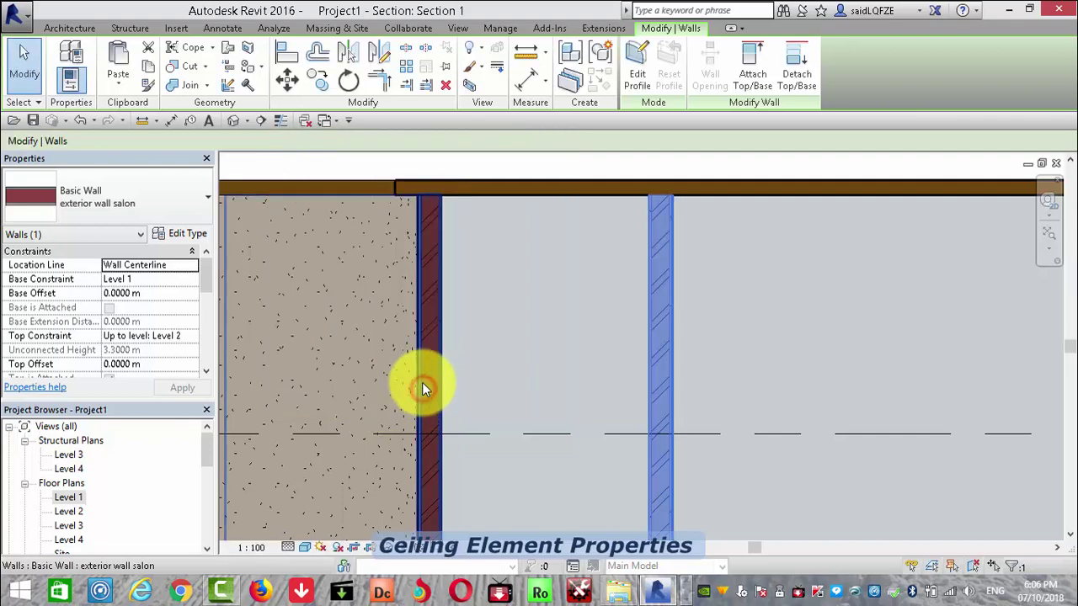
# Open the Level 1 floor plan, dismiss the save reminder, and check the 3D view.
pyautogui.scroll(-2, 615, 328)
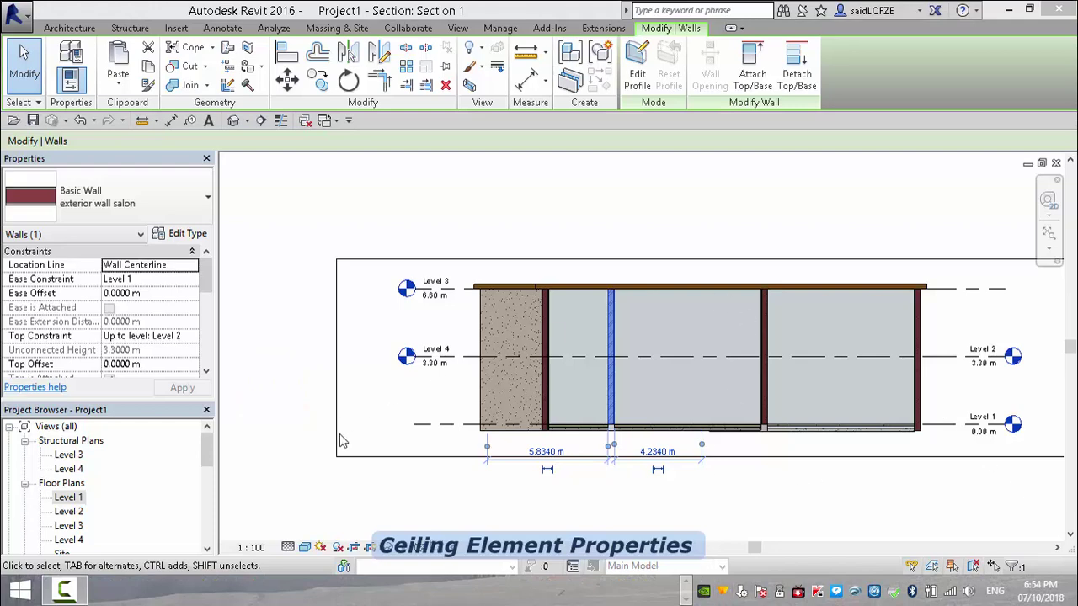
pyautogui.doubleClick(68, 497)
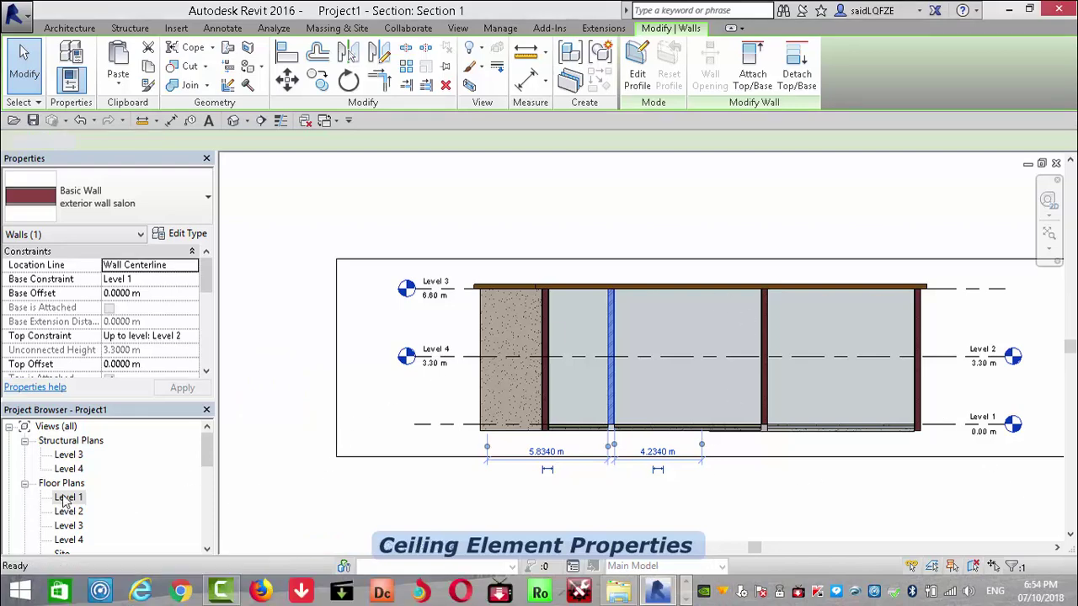
pyautogui.scroll(-3, 728, 346)
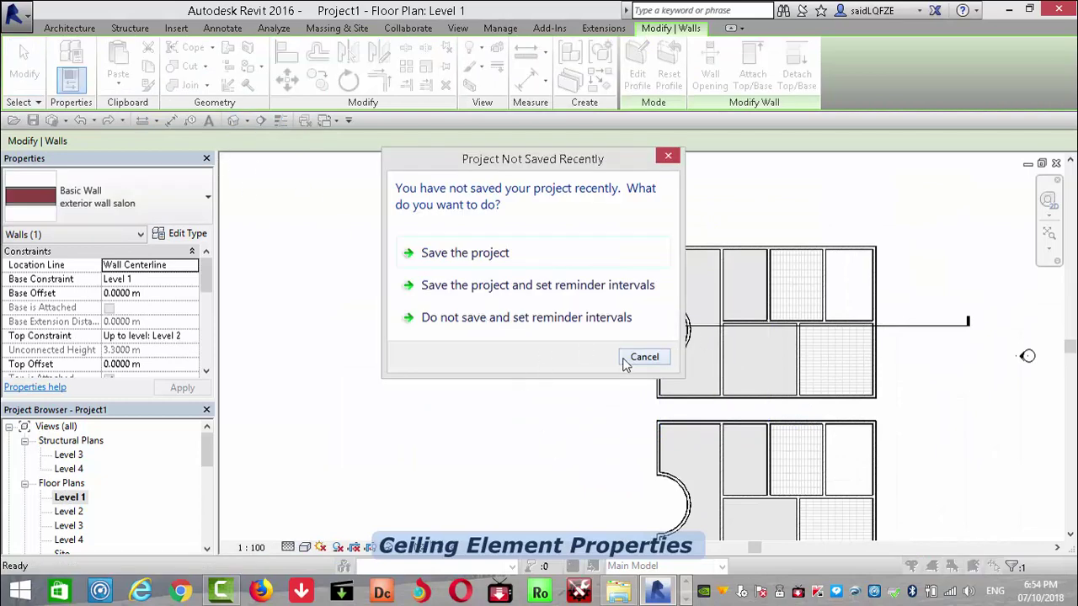
pyautogui.click(644, 357)
pyautogui.press('Escape')
pyautogui.scroll(-3, 691, 228)
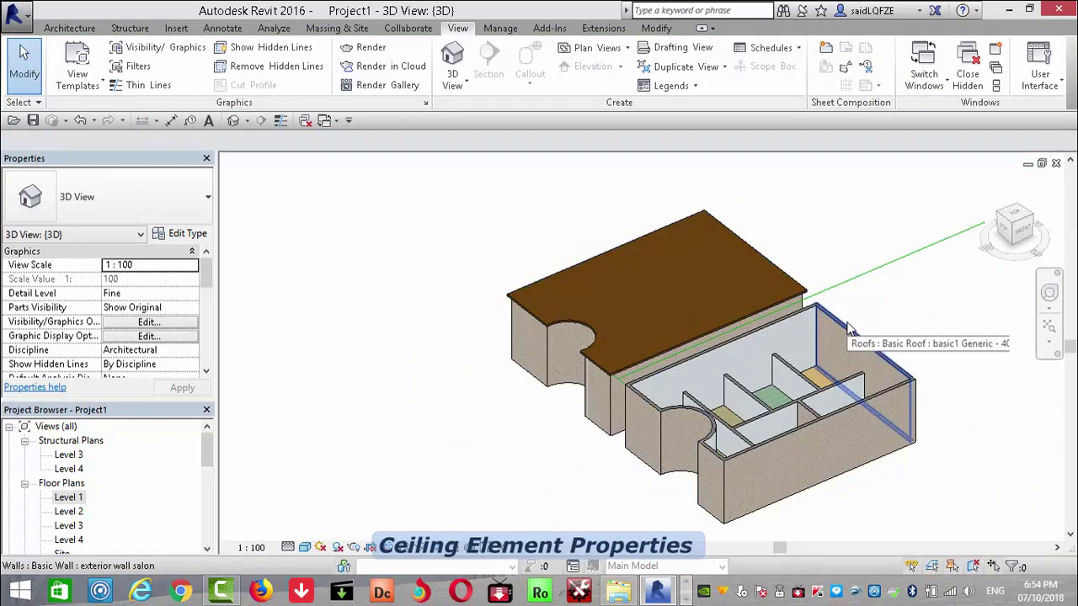
# Open the Level 3 floor plan, where the brown roof covers the upper wall block.
pyautogui.click(69, 525)
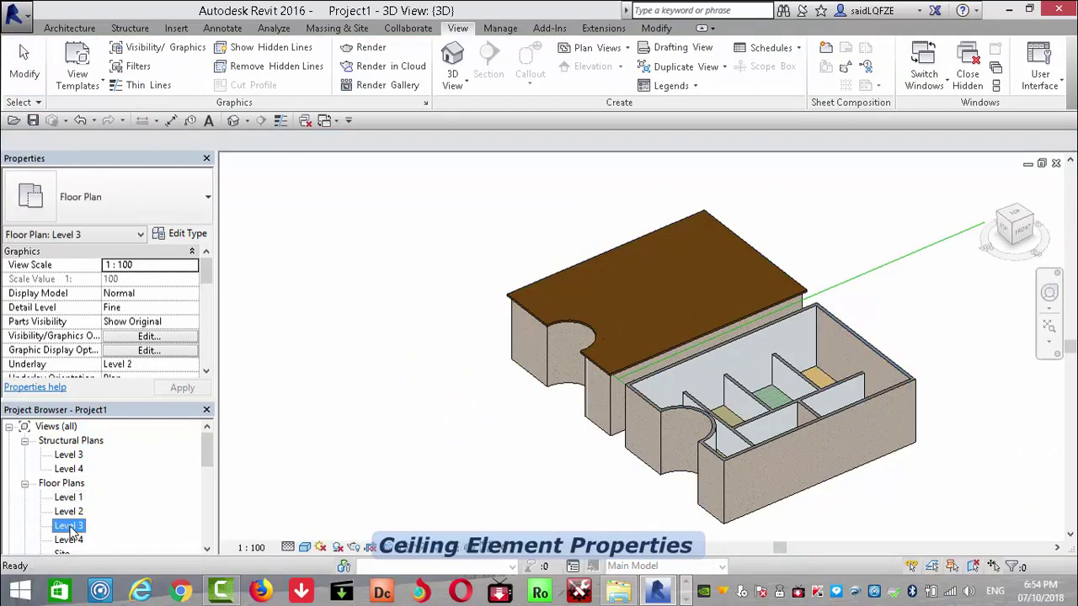
pyautogui.doubleClick(69, 525)
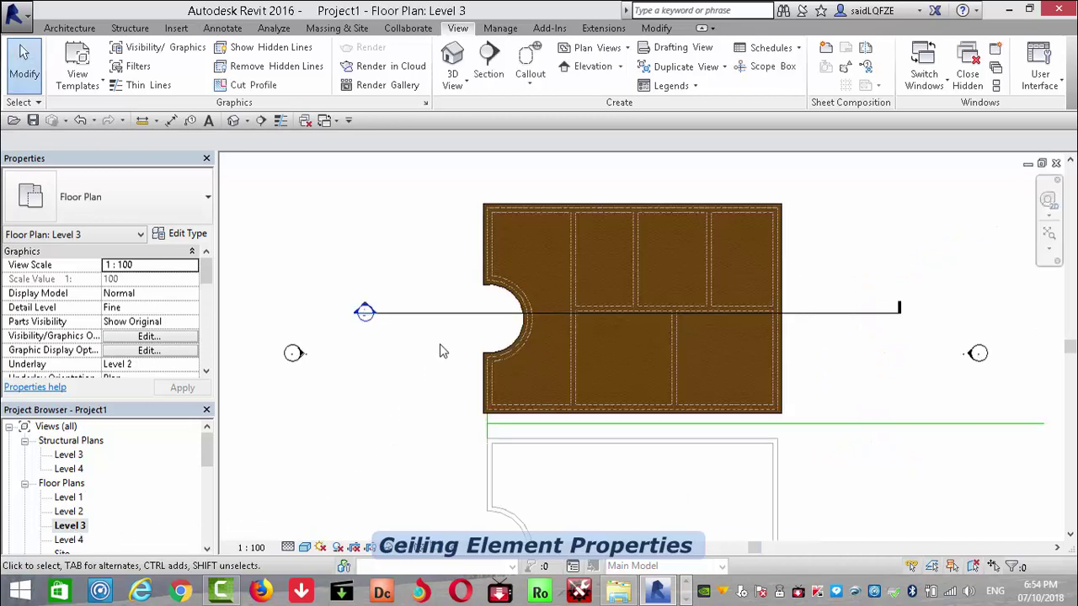
pyautogui.scroll(-1, 636, 231)
pyautogui.scroll(-2, 636, 231)
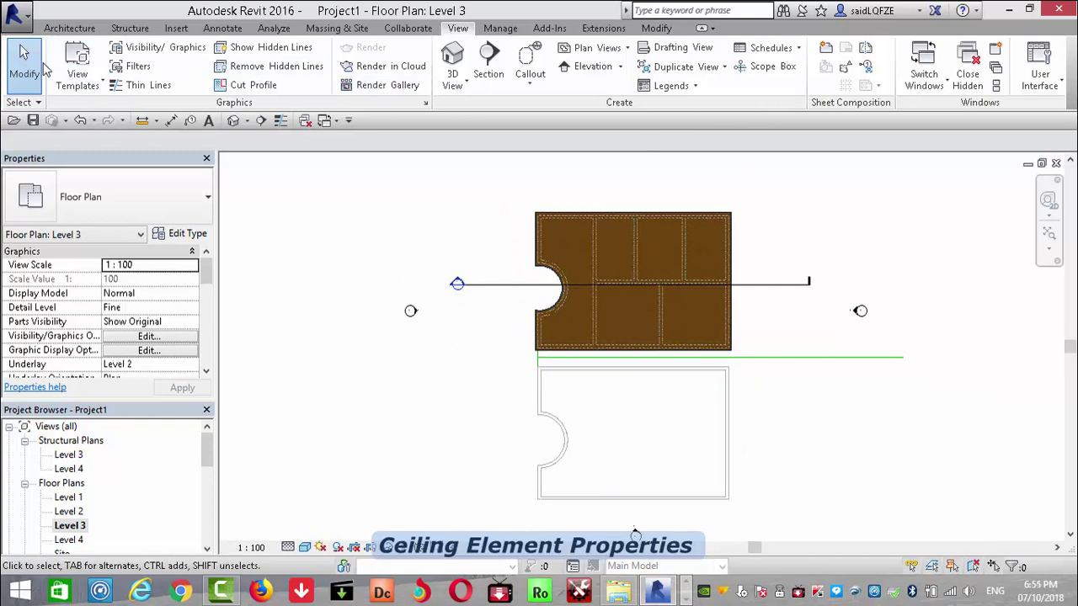
# Add a roof by footprint over the lower wall block, type basic2 Generic - 400mm 3.
pyautogui.click(69, 28)
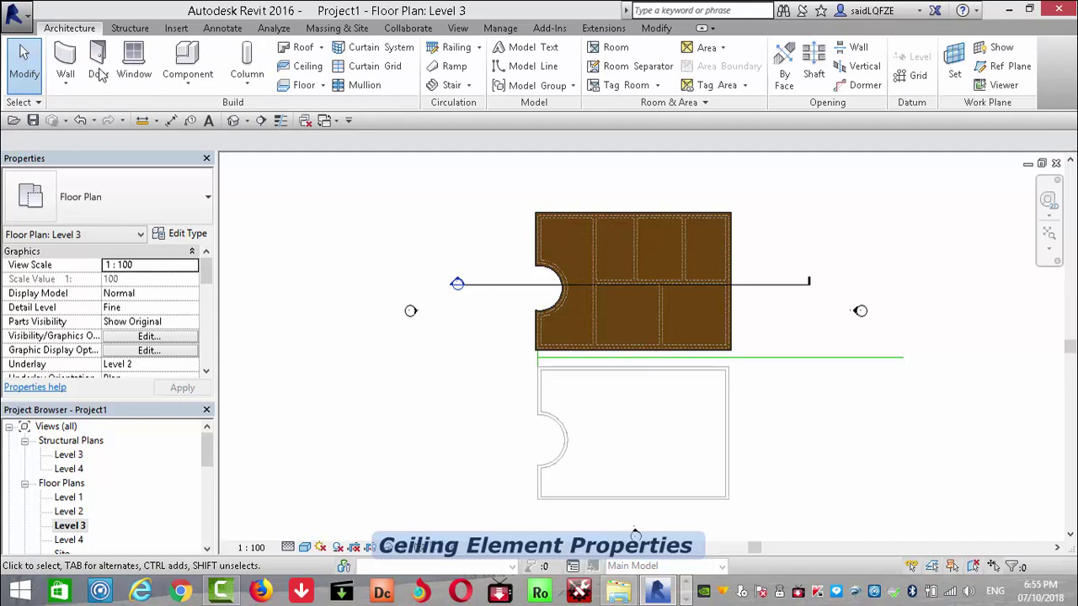
pyautogui.click(320, 48)
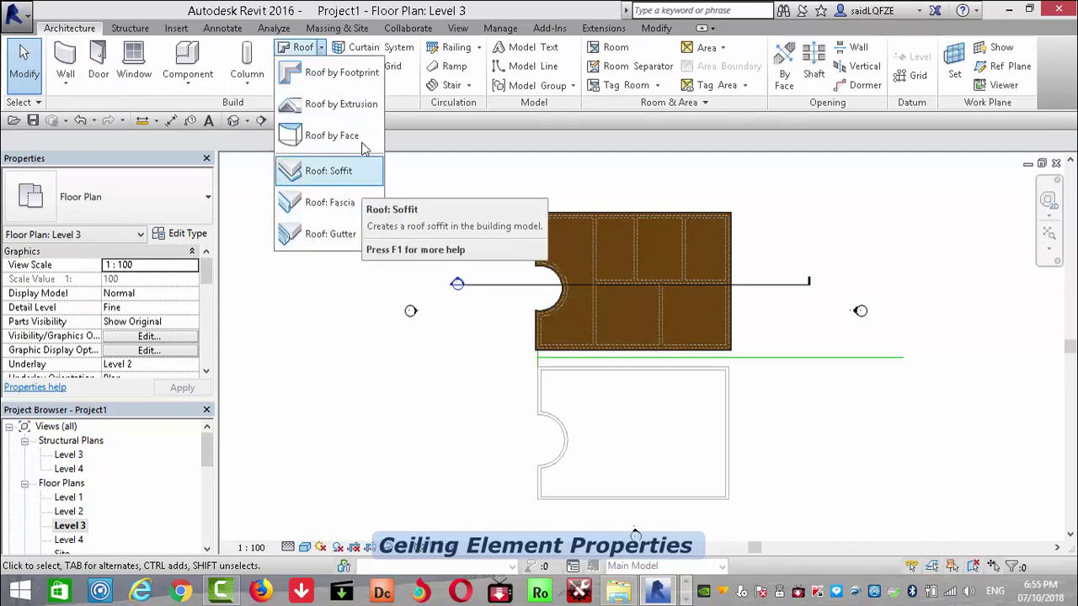
pyautogui.click(360, 76)
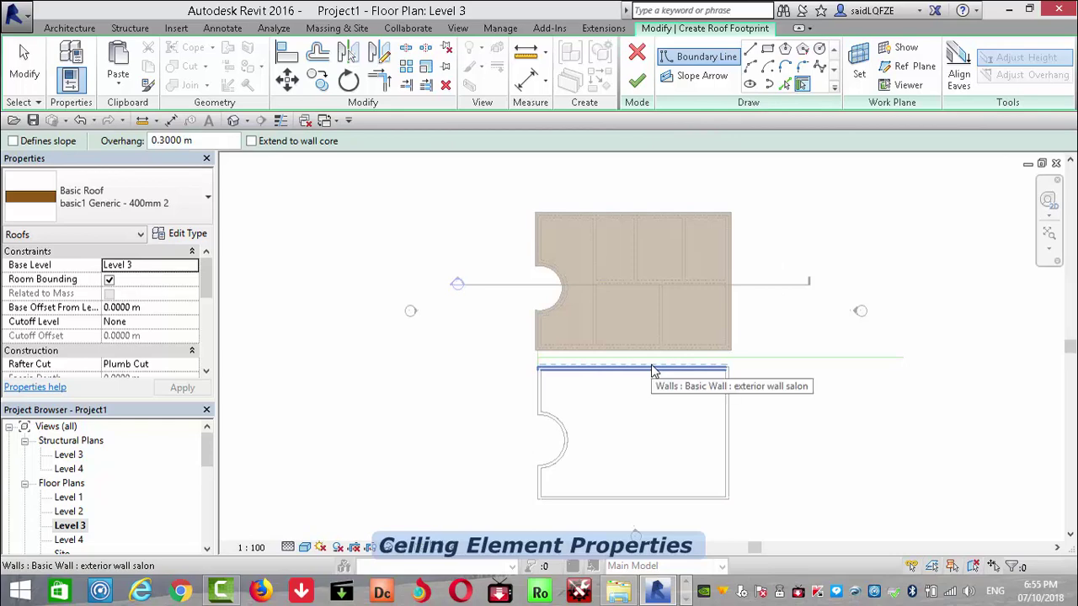
pyautogui.press('Tab')
pyautogui.click(653, 371)
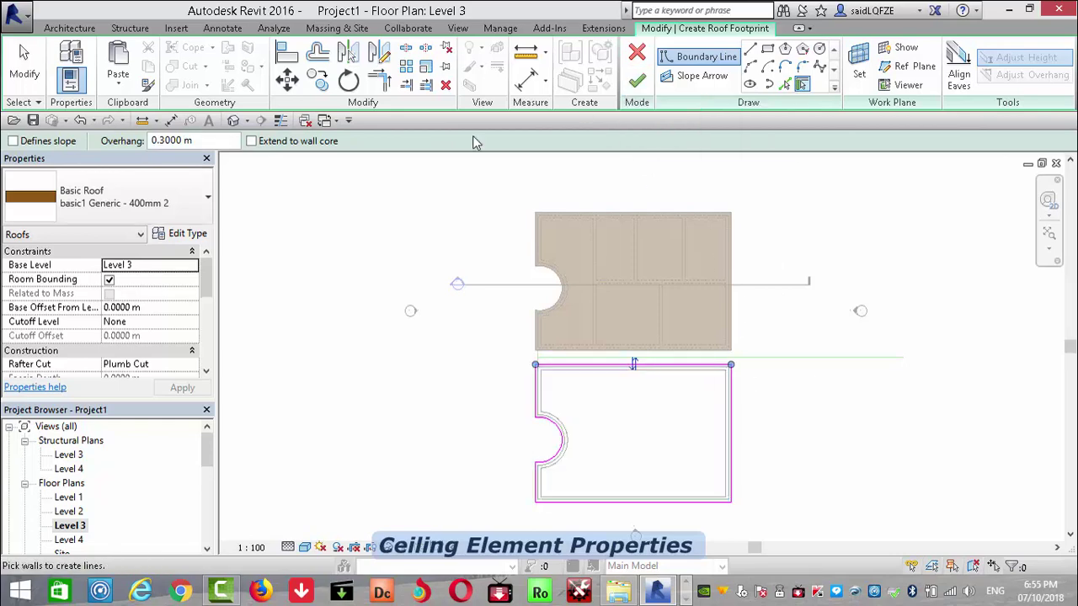
pyautogui.click(143, 206)
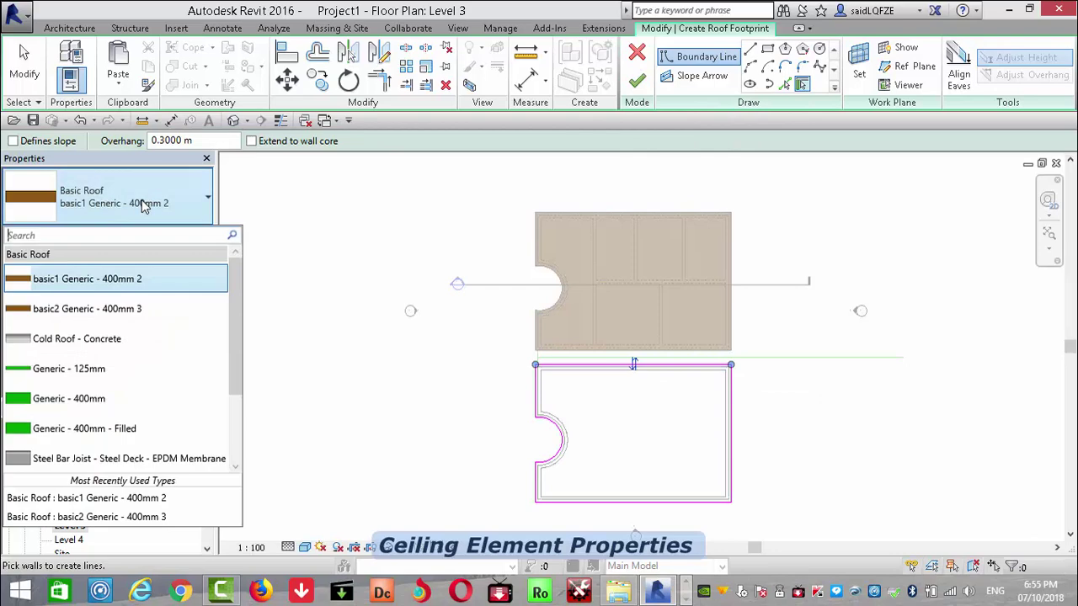
pyautogui.click(49, 308)
pyautogui.click(636, 79)
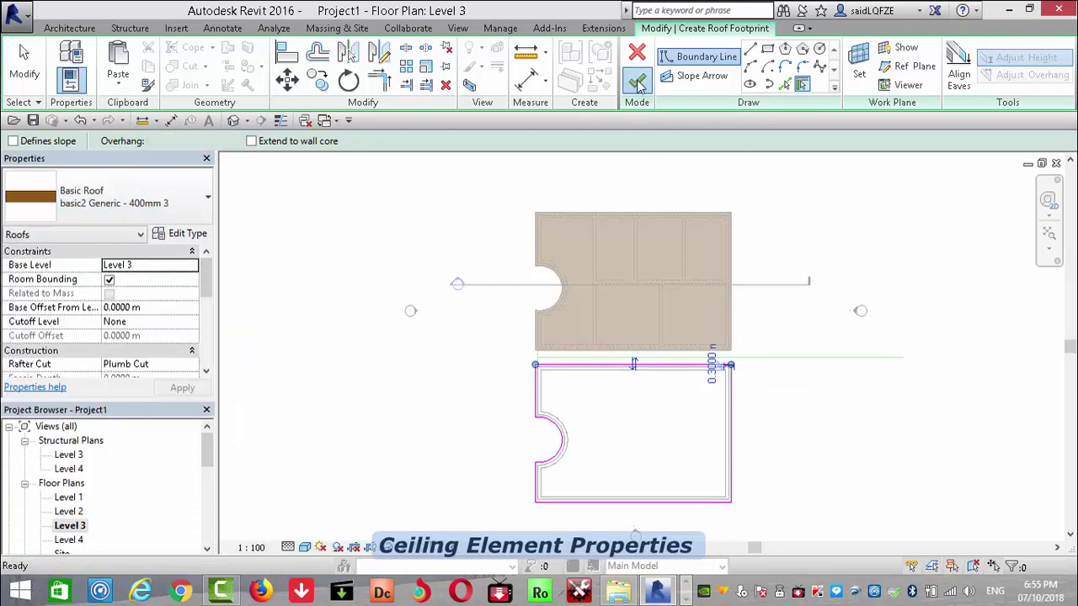
pyautogui.click(365, 245)
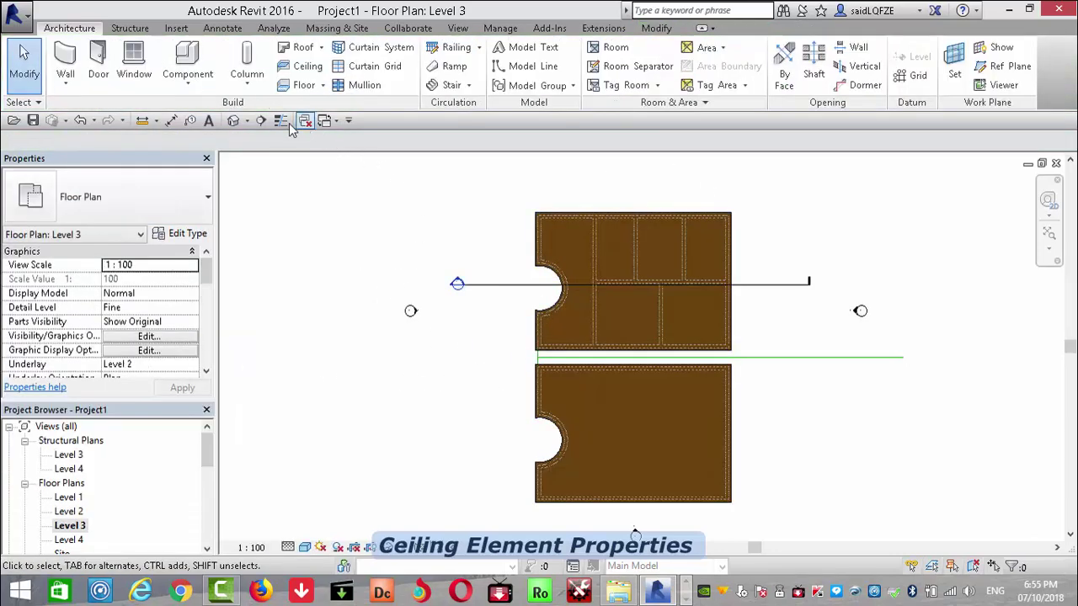
# Hide the roof category in the 3D view, then undo so both roofs reappear.
pyautogui.click(234, 120)
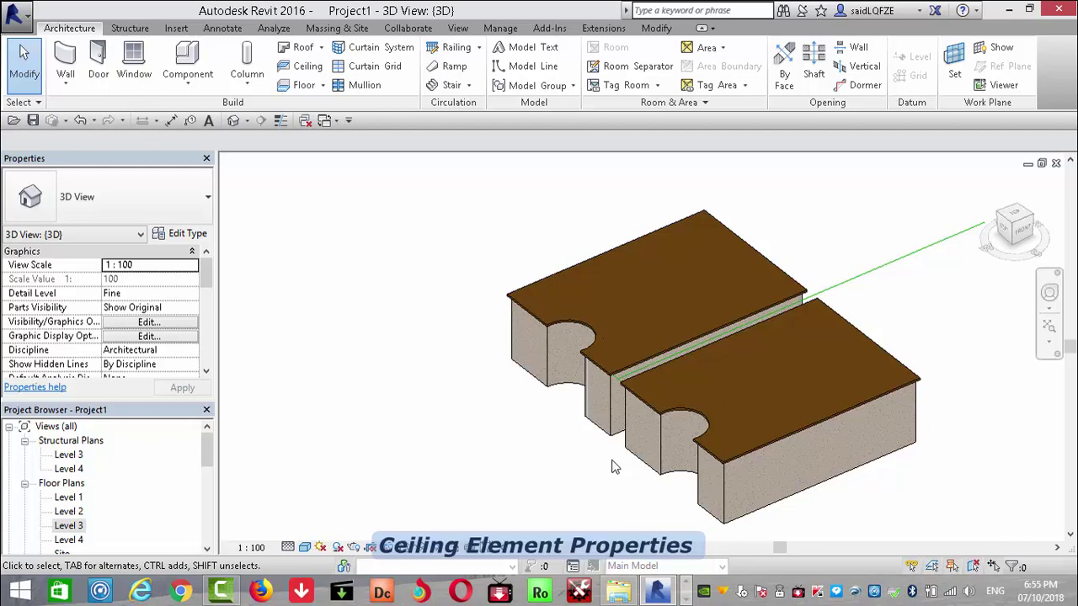
pyautogui.click(532, 295)
pyautogui.rightClick(532, 295)
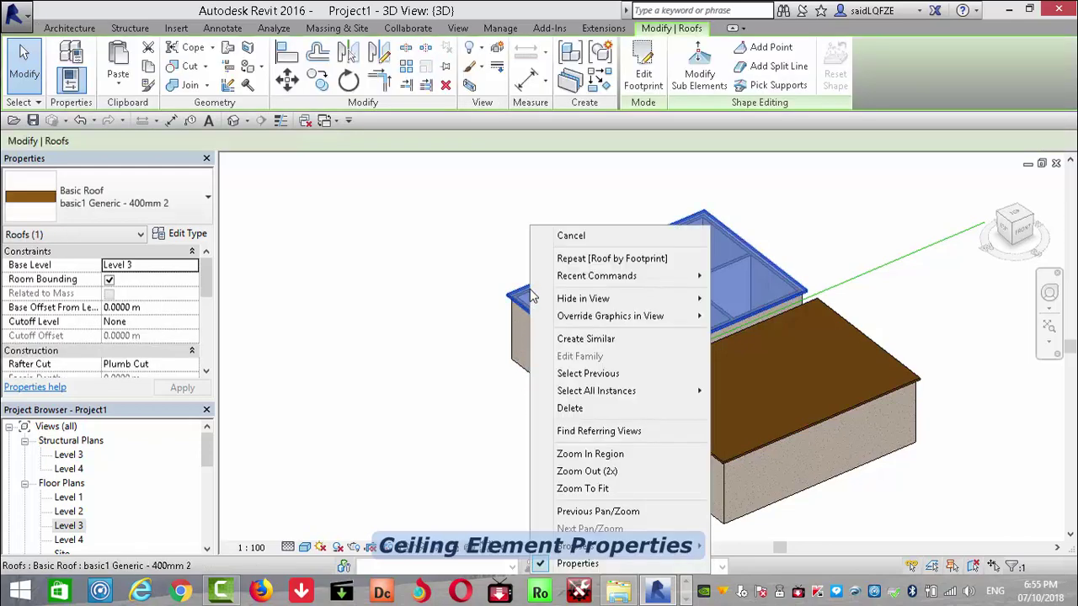
pyautogui.moveTo(609, 316)
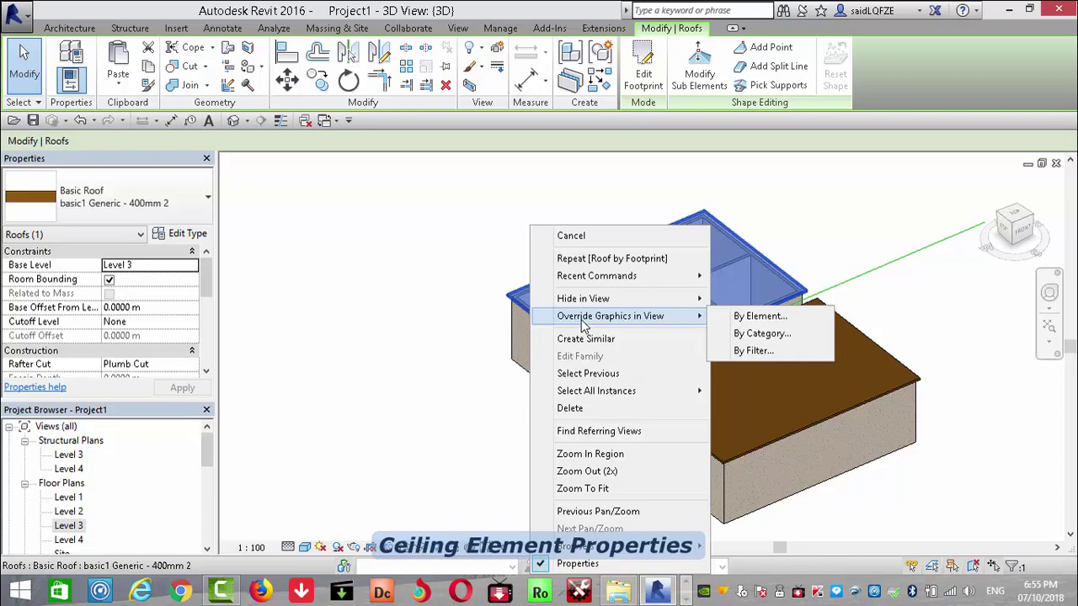
pyautogui.click(777, 334)
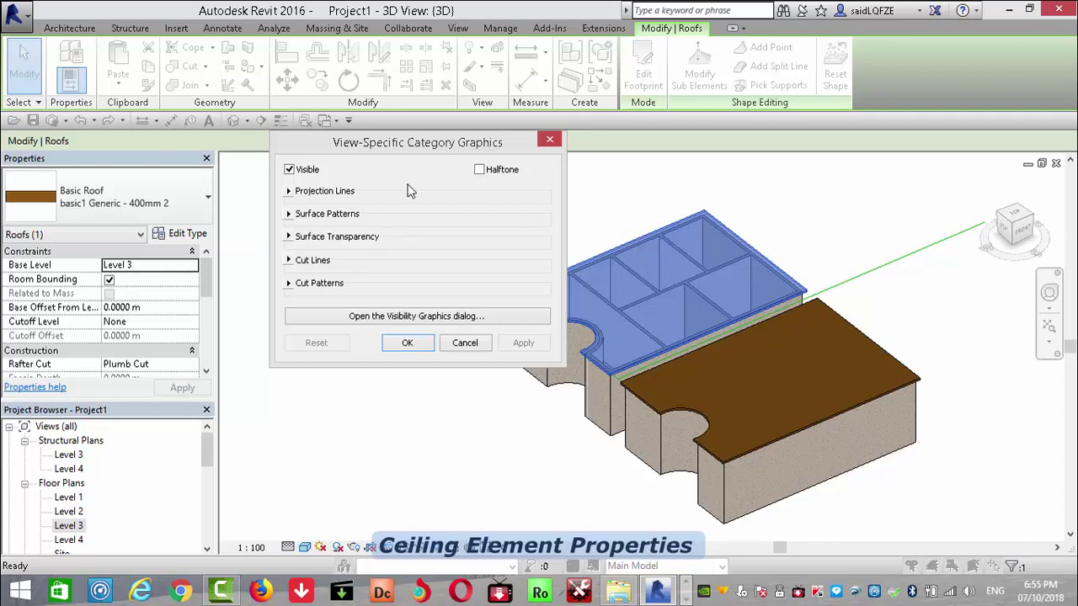
pyautogui.click(294, 176)
pyautogui.click(407, 343)
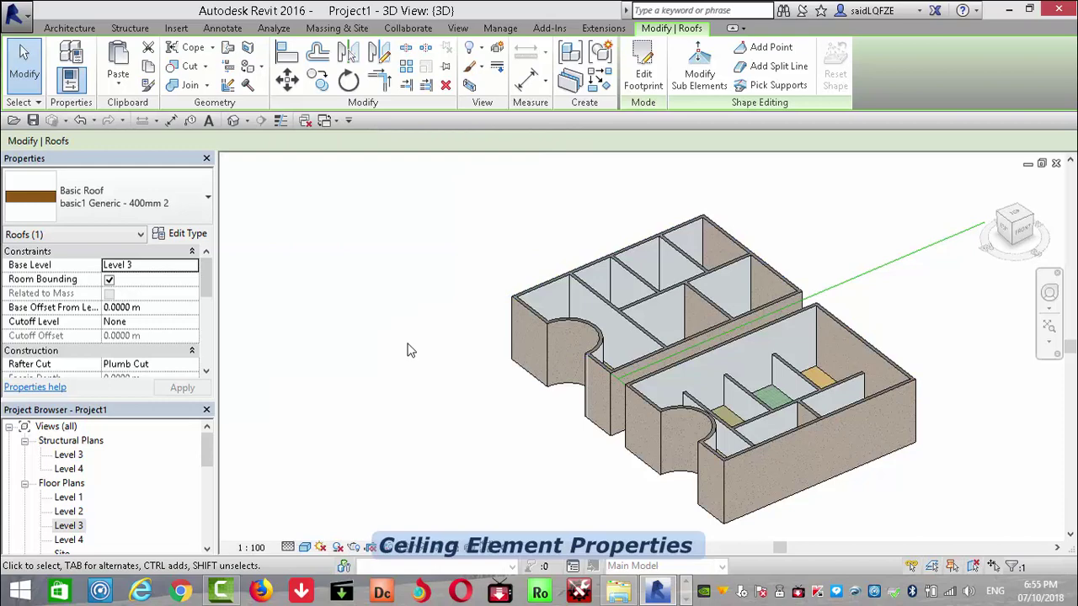
pyautogui.hotkey('ctrl', 'z')
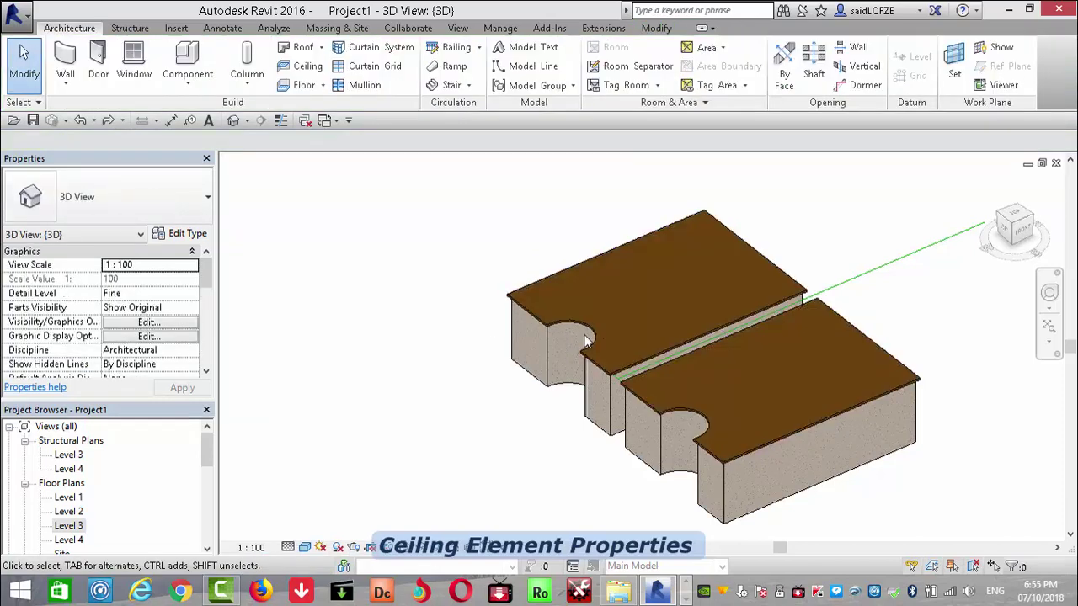
pyautogui.click(663, 227)
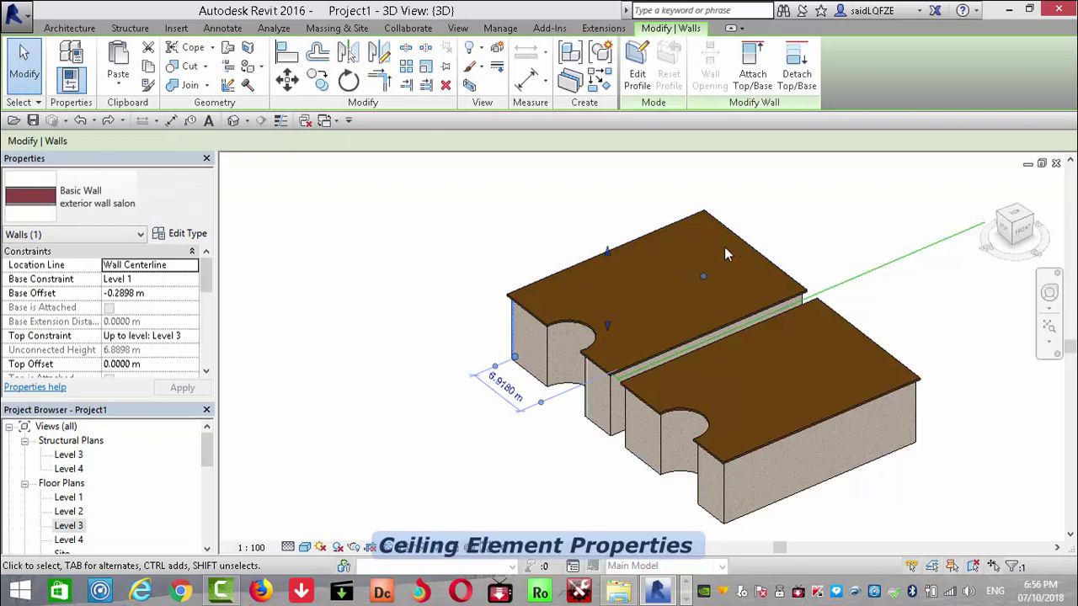
# Override the roof category's surface pattern colour to red, RGB 242-065-013.
pyautogui.click(729, 242)
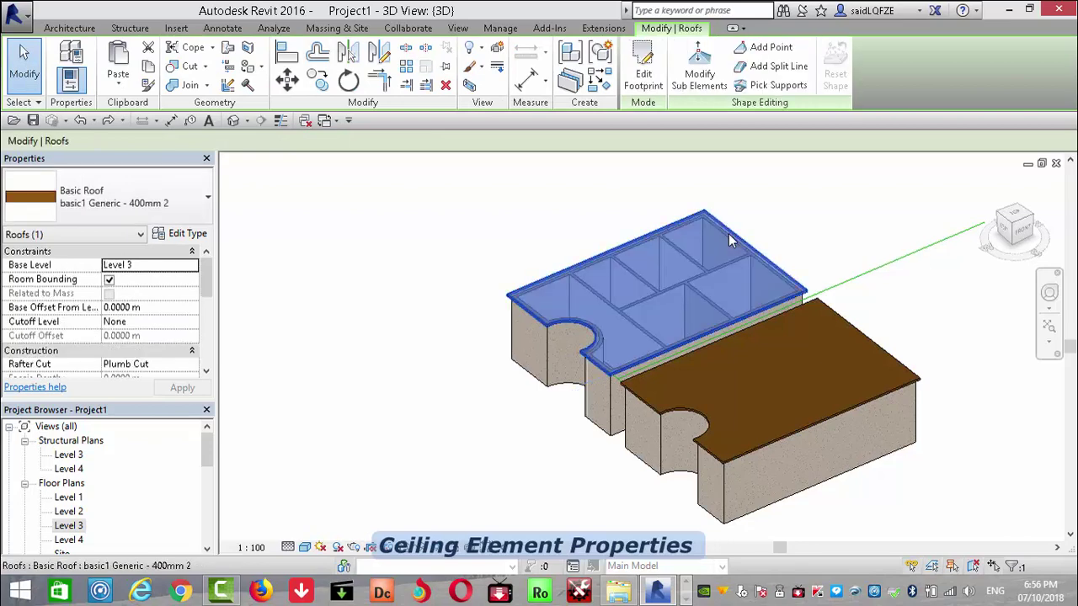
pyautogui.rightClick(729, 240)
pyautogui.moveTo(809, 316)
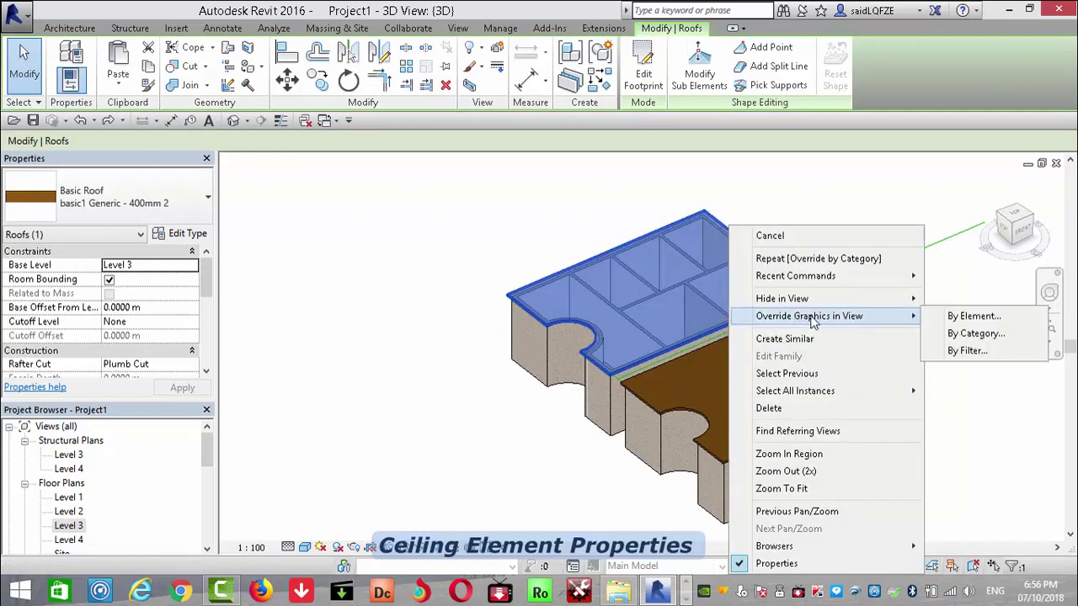
pyautogui.click(966, 334)
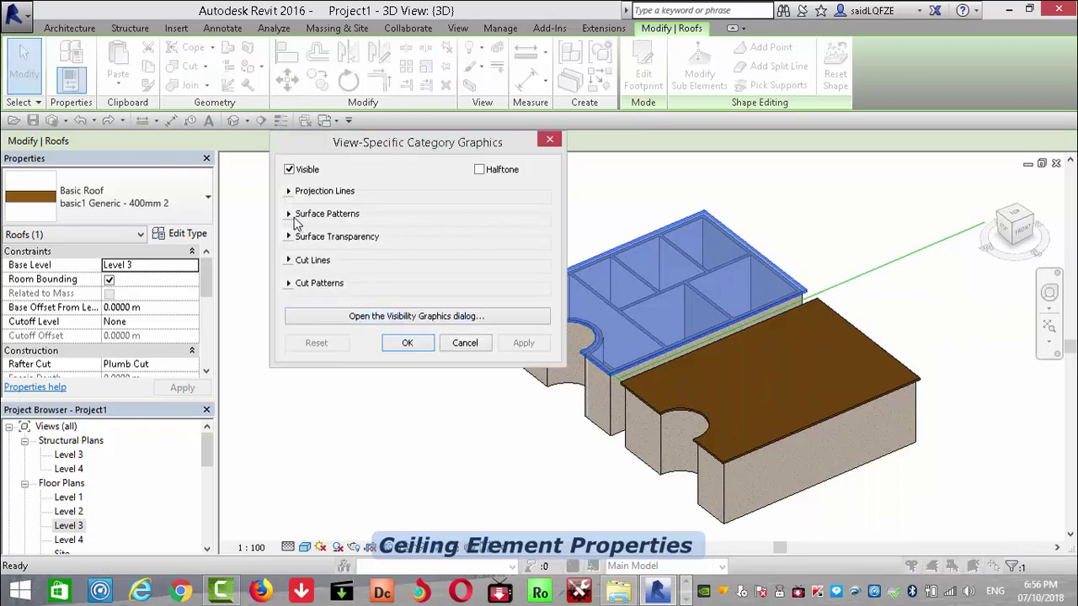
pyautogui.click(289, 214)
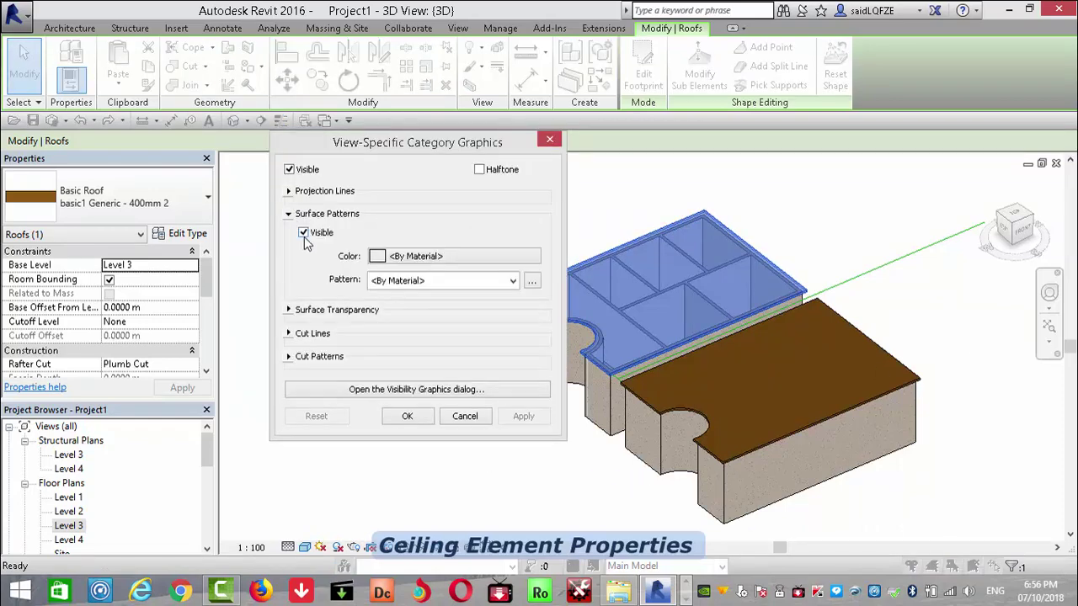
pyautogui.click(468, 257)
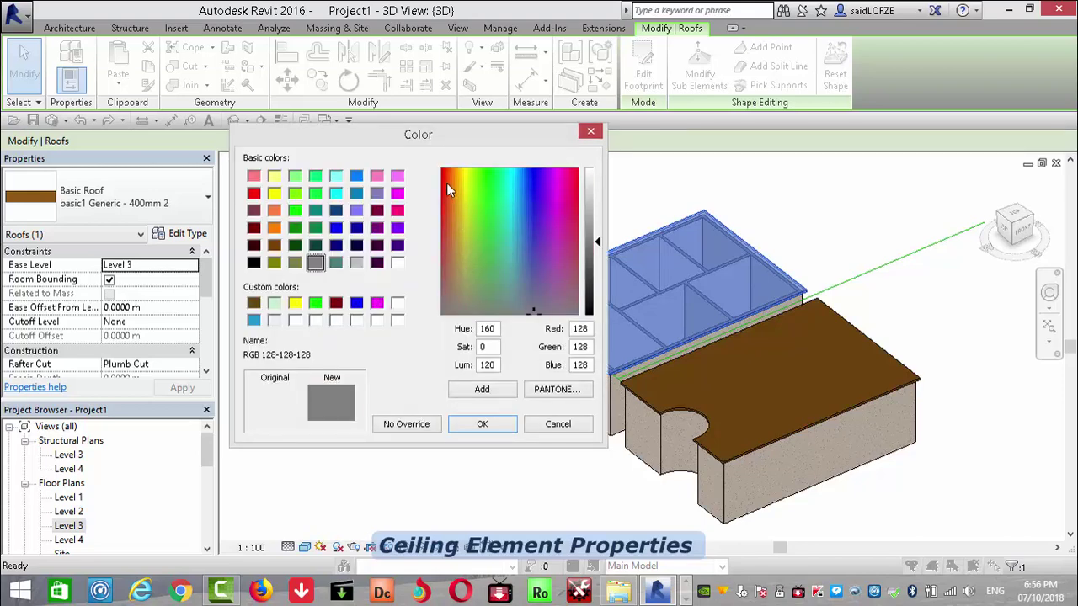
pyautogui.click(447, 182)
pyautogui.click(471, 422)
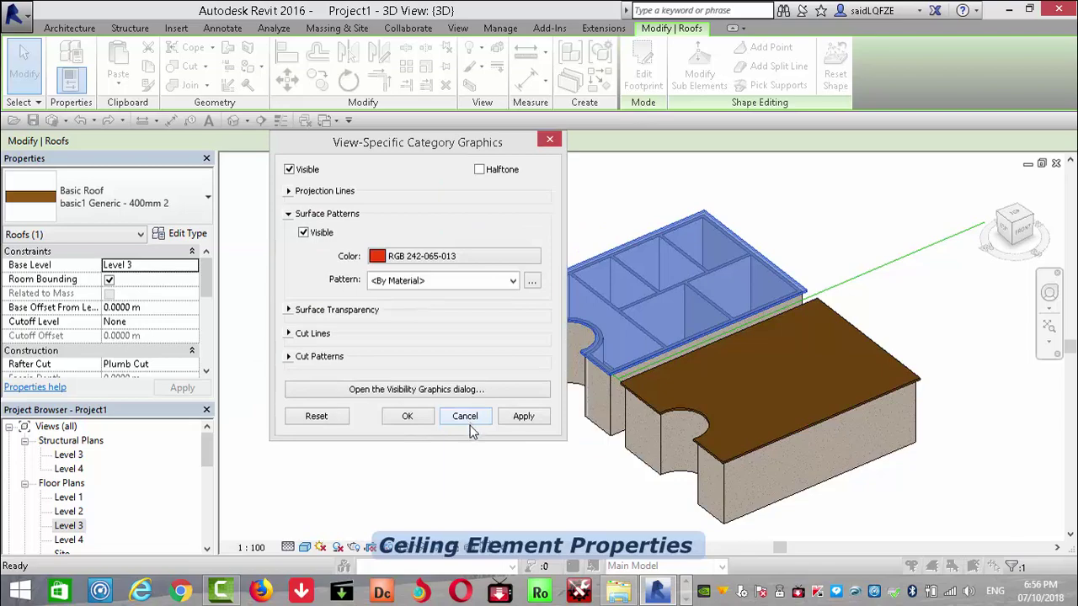
pyautogui.click(523, 416)
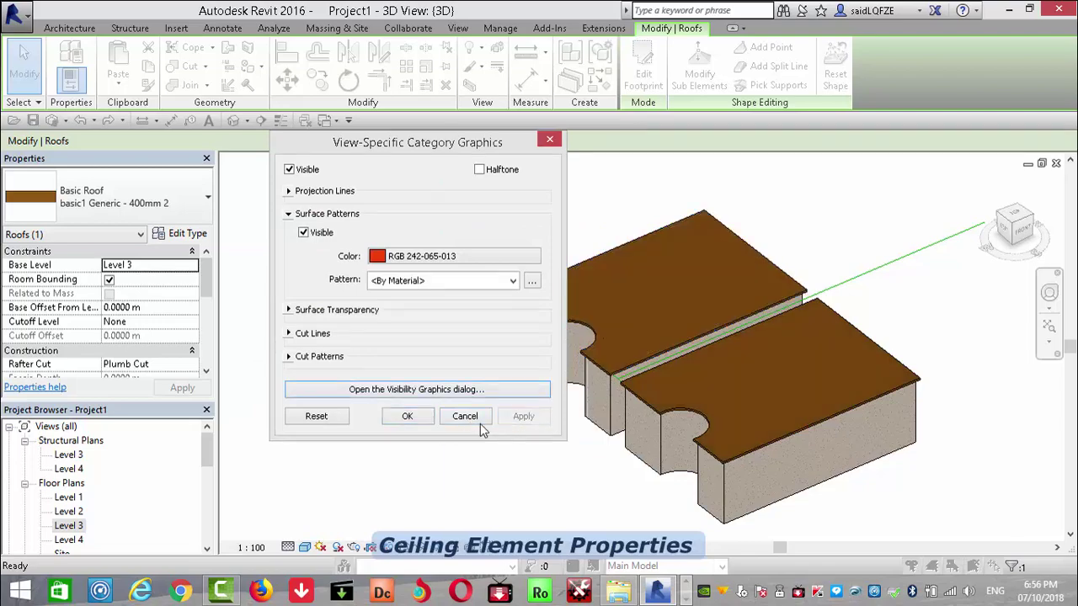
pyautogui.click(408, 416)
pyautogui.scroll(3, 693, 379)
pyautogui.click(271, 230)
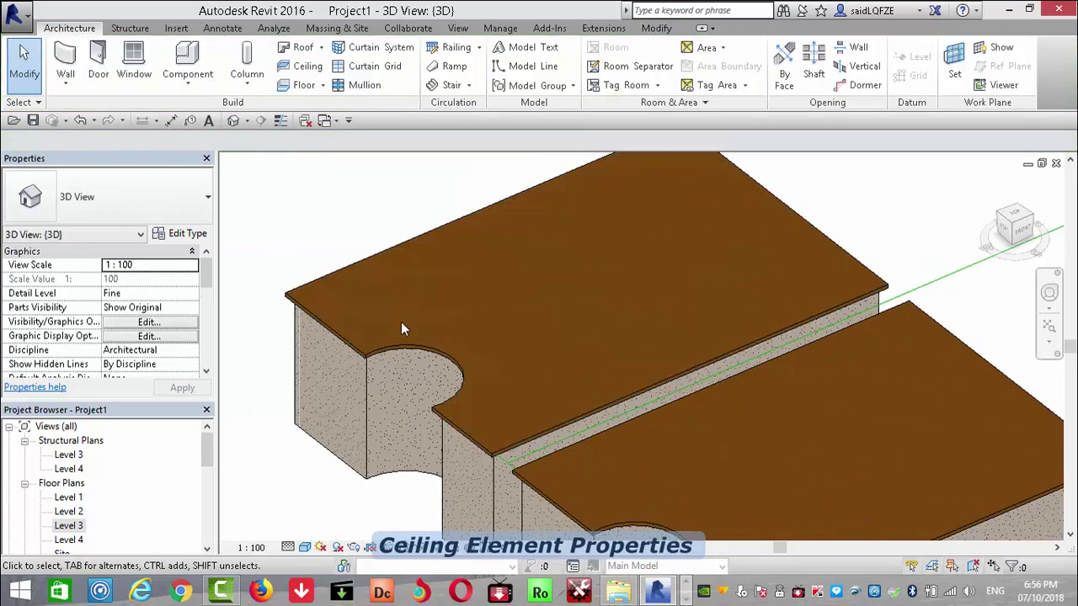
pyautogui.scroll(4, 401, 327)
pyautogui.scroll(-4, 527, 255)
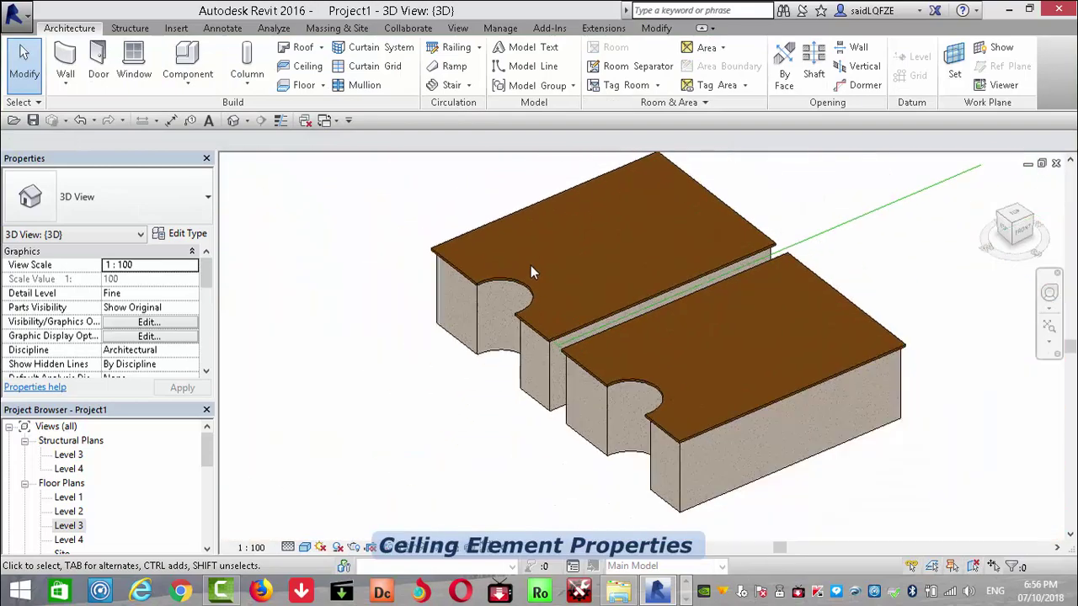
# Change the roof category's surface pattern colour override to Yellow.
pyautogui.click(511, 224)
pyautogui.rightClick(511, 220)
pyautogui.moveTo(591, 310)
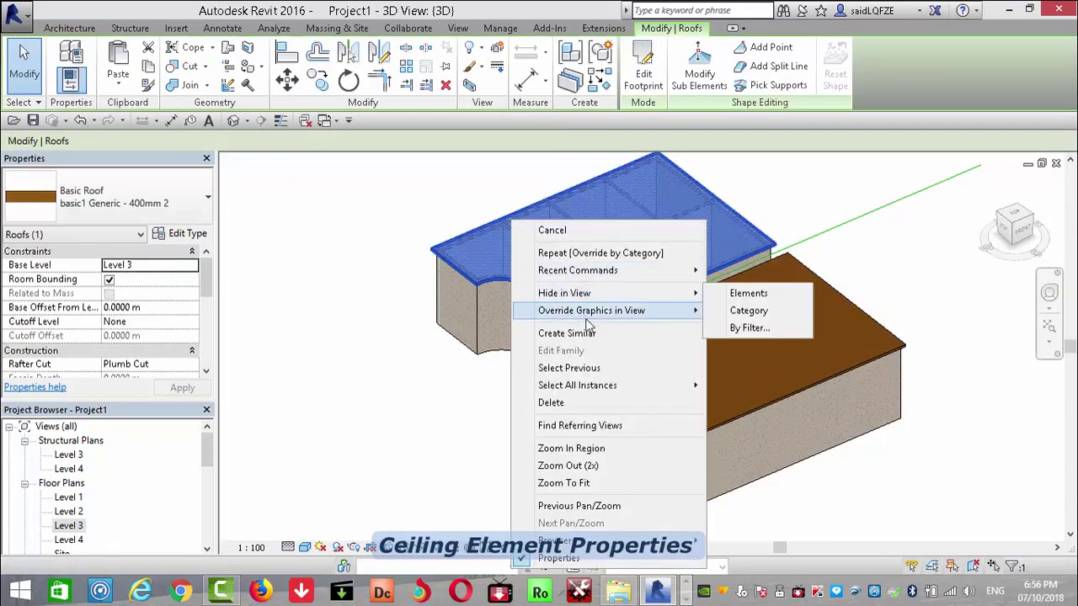
pyautogui.click(763, 326)
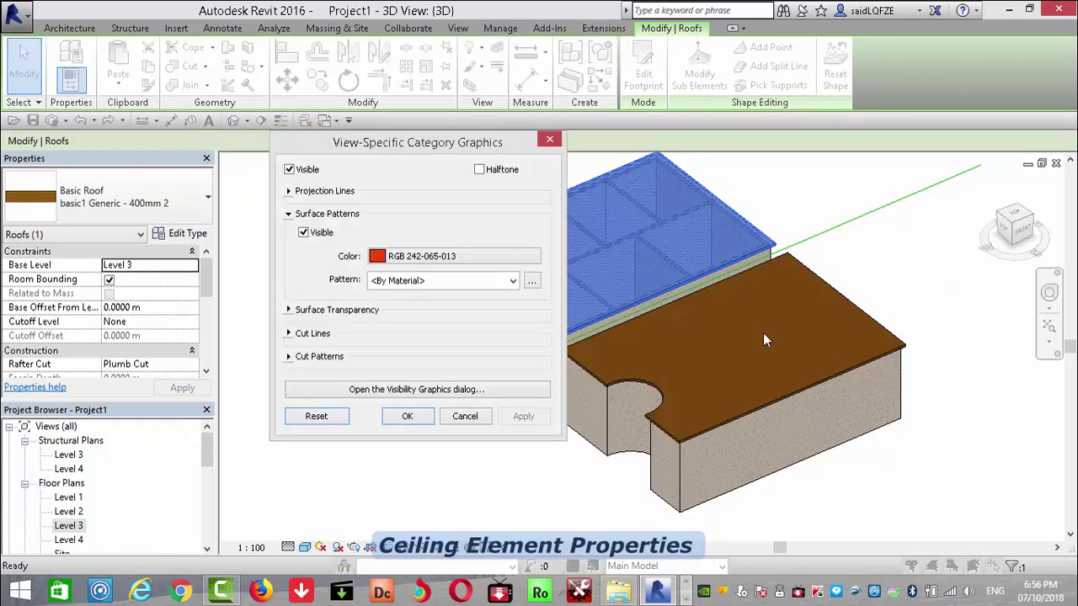
pyautogui.click(421, 256)
pyautogui.click(294, 303)
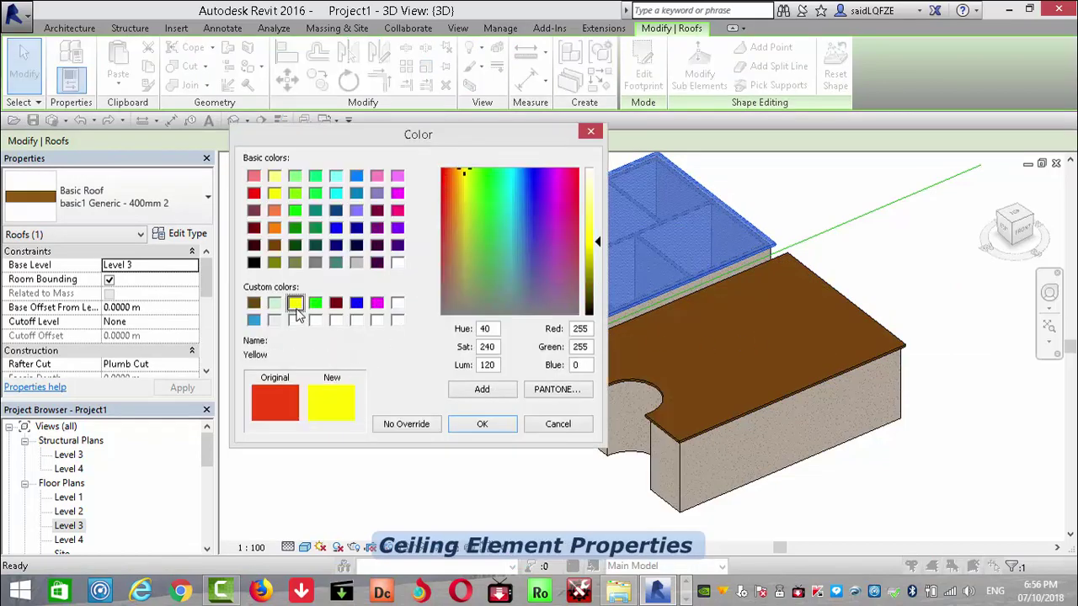
pyautogui.click(483, 425)
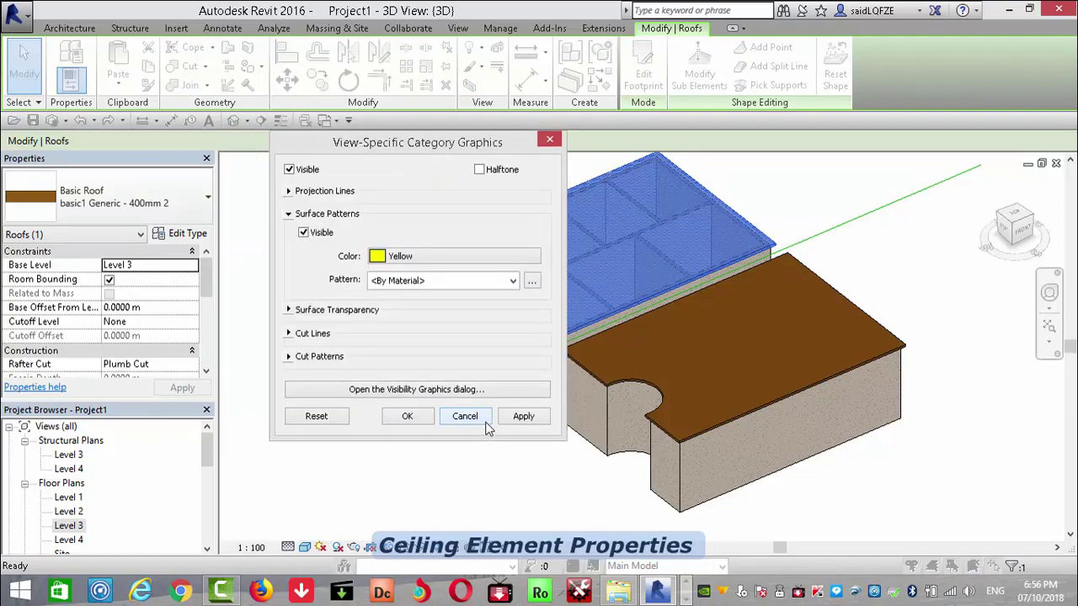
pyautogui.click(530, 416)
pyautogui.click(406, 417)
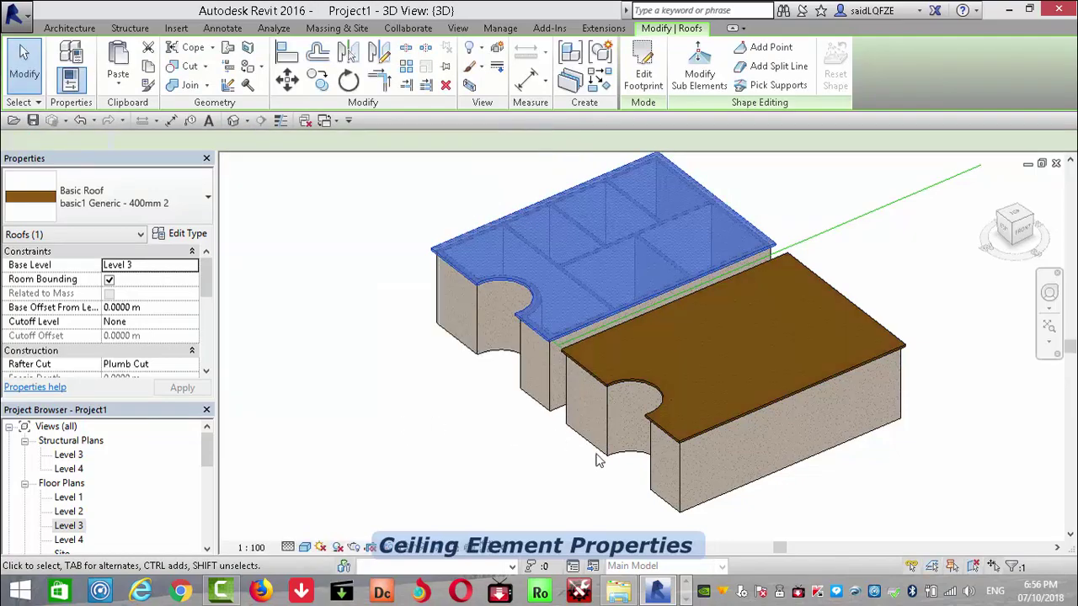
pyautogui.scroll(2, 814, 318)
pyautogui.scroll(2, 758, 355)
pyautogui.scroll(2, 893, 312)
pyautogui.scroll(-3, 900, 313)
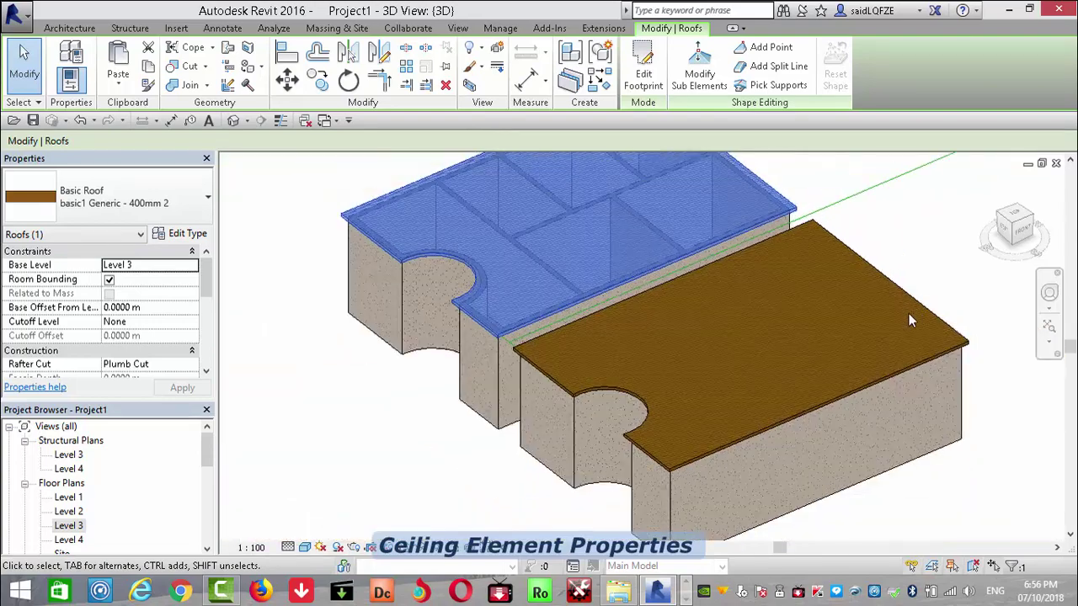
pyautogui.scroll(-2, 875, 319)
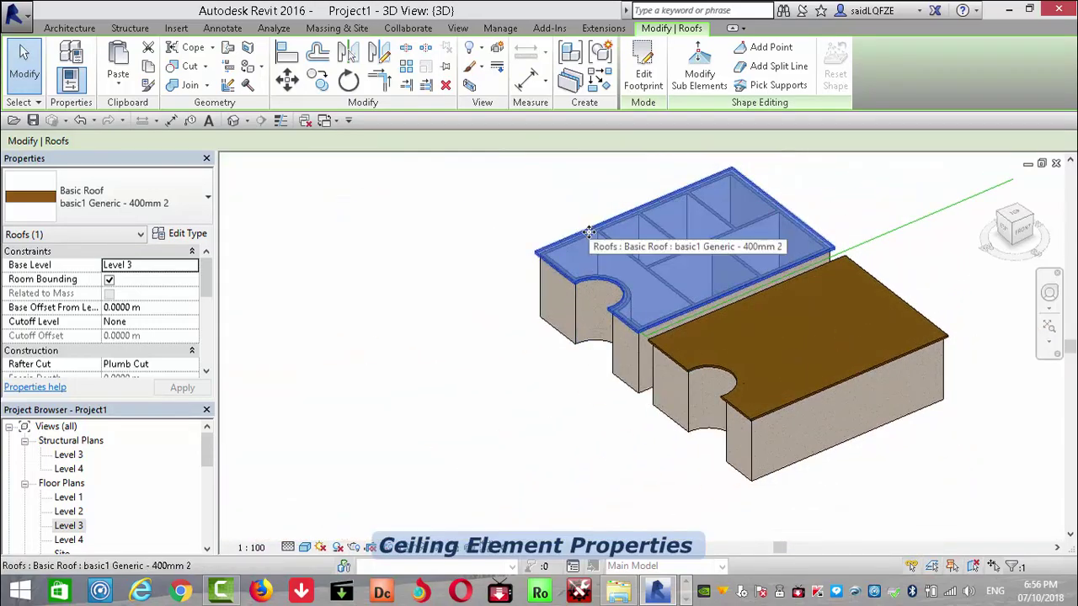
# Reset the roof category's surface pattern colour override to By Object Style.
pyautogui.press('Escape')
pyautogui.click(620, 224)
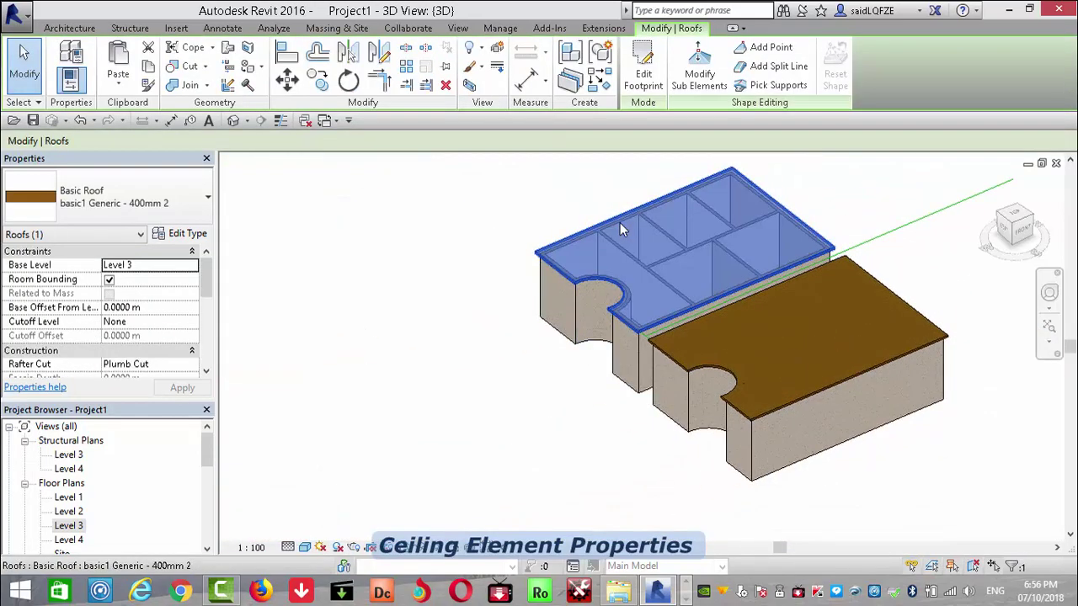
pyautogui.rightClick(619, 222)
pyautogui.moveTo(700, 313)
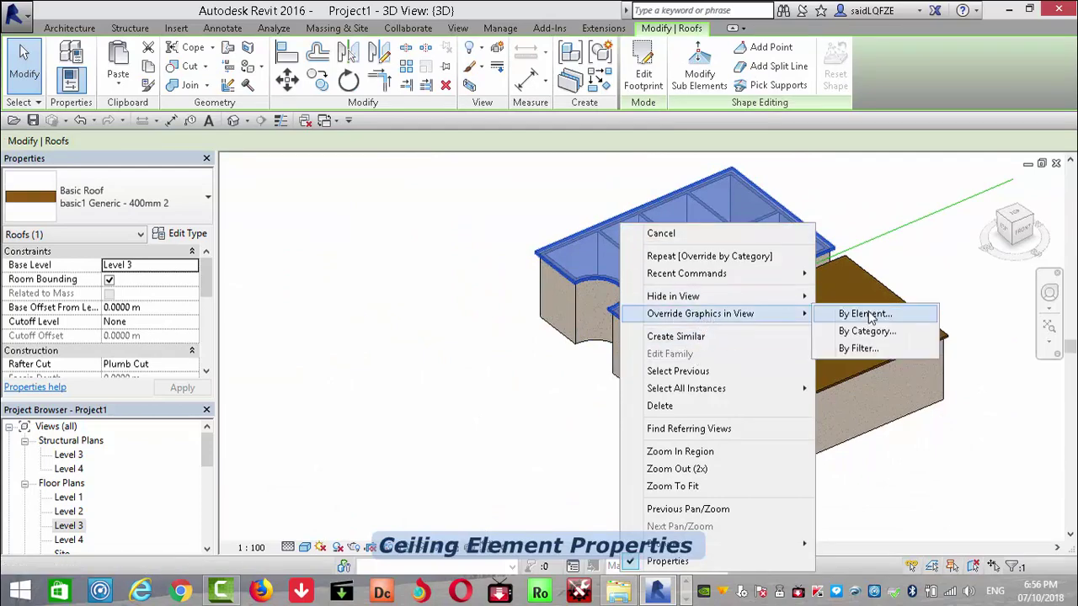
pyautogui.click(871, 332)
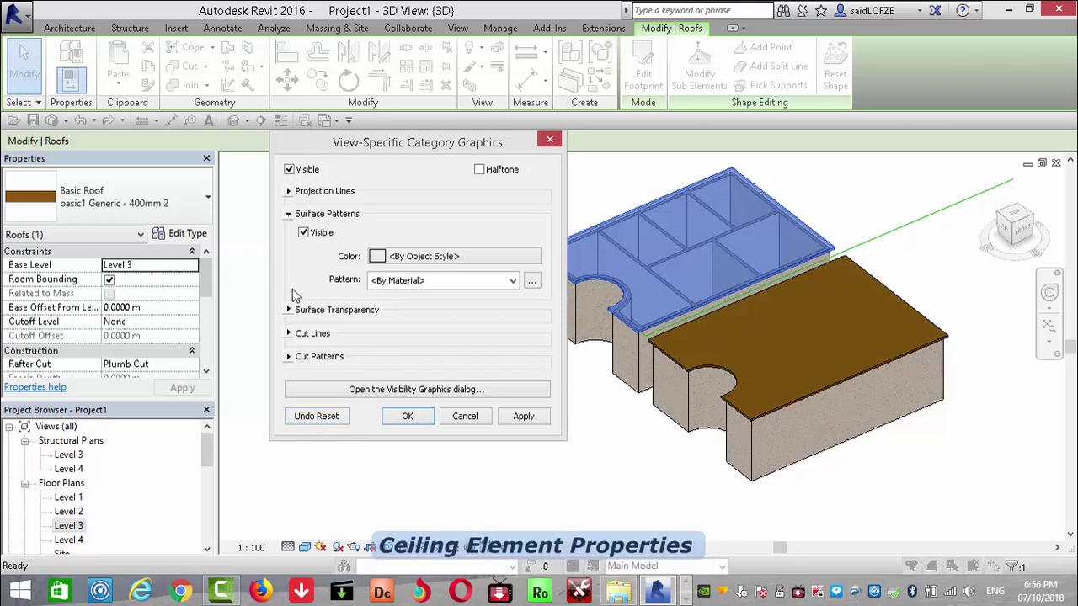
pyautogui.click(407, 416)
pyautogui.click(383, 390)
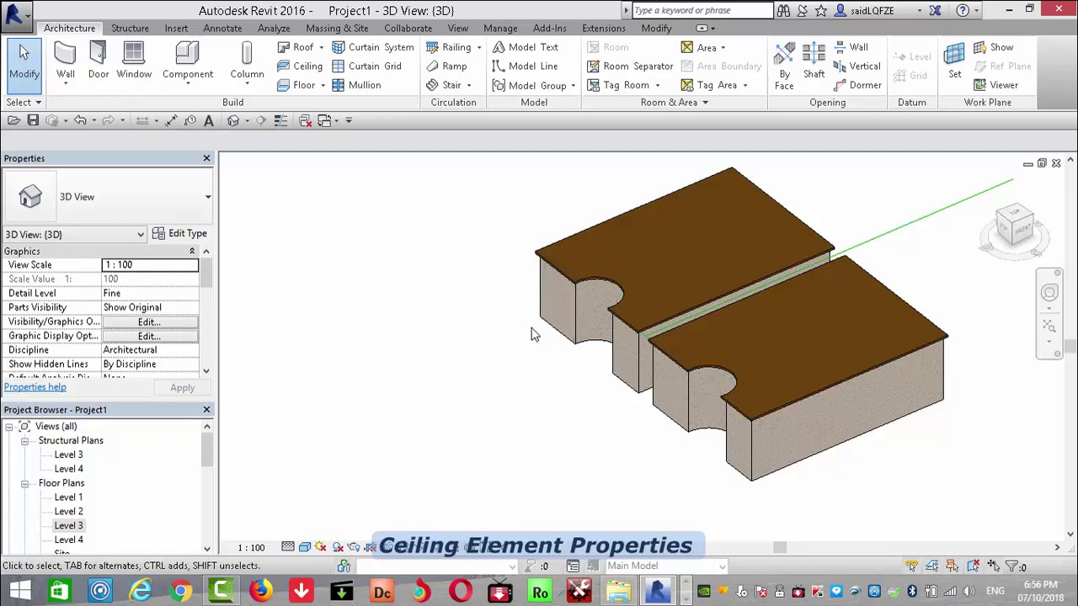
pyautogui.click(734, 312)
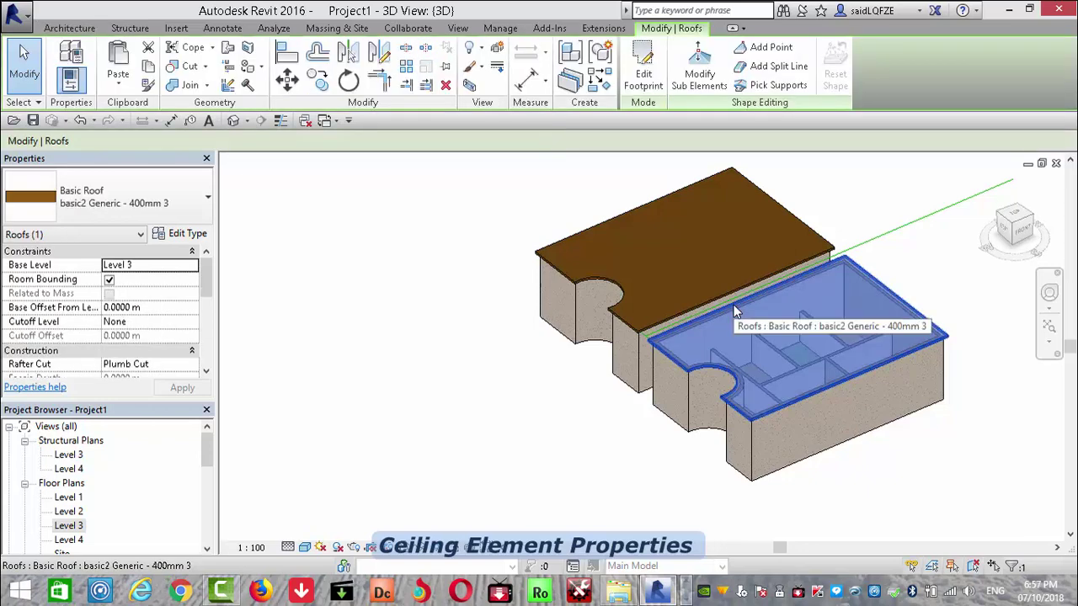